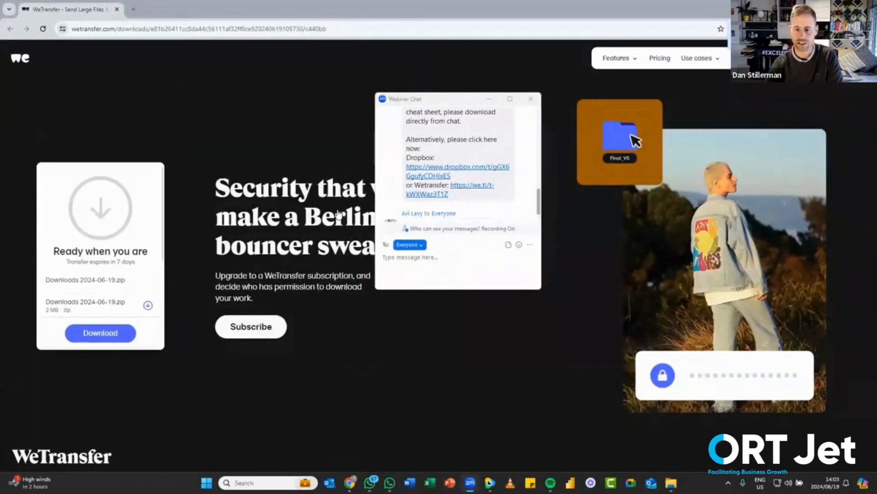
# Step: Download the shared files from WeTransfer, open the Downloads 2024-06-19 (1) archive in File Explorer, and close the extra Home window
pyautogui.moveTo(452, 99); pyautogui.dragTo(0, 116)
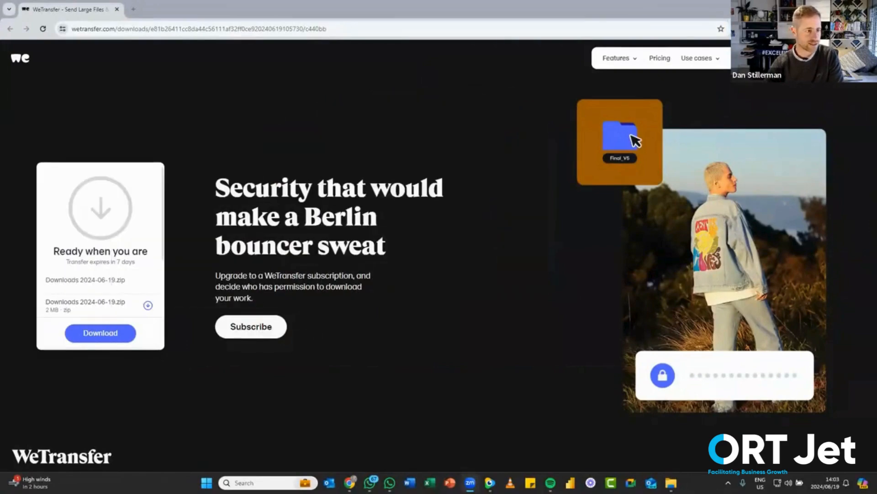
pyautogui.click(101, 337)
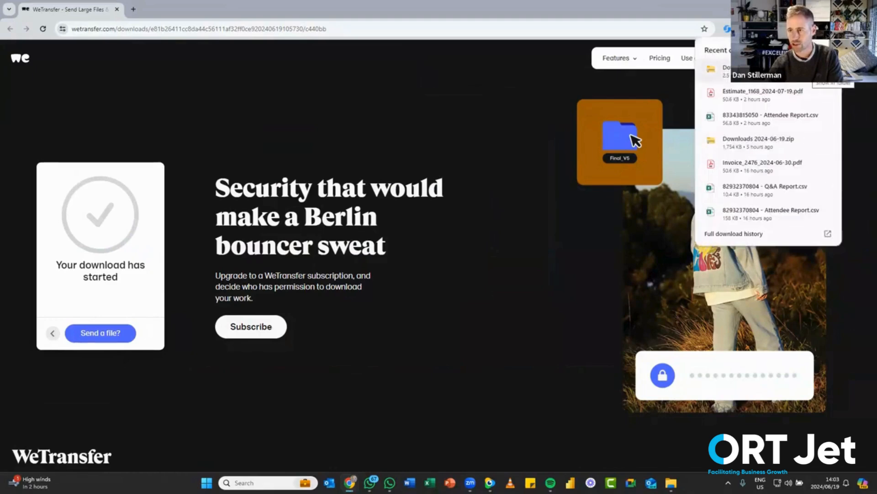
pyautogui.click(814, 71)
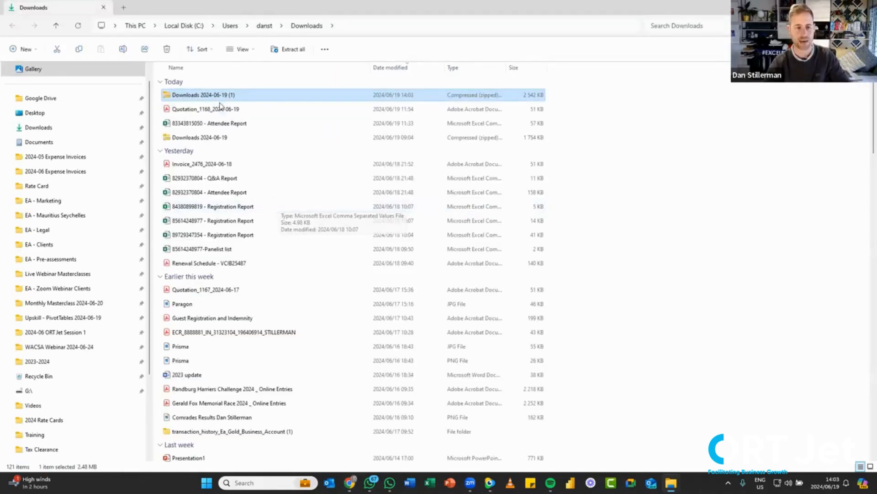
pyautogui.doubleClick(222, 95)
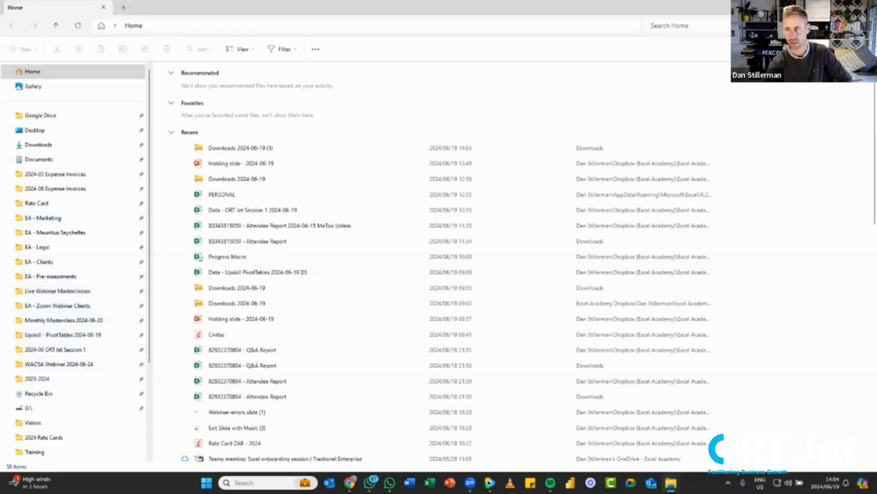
pyautogui.click(867, 8)
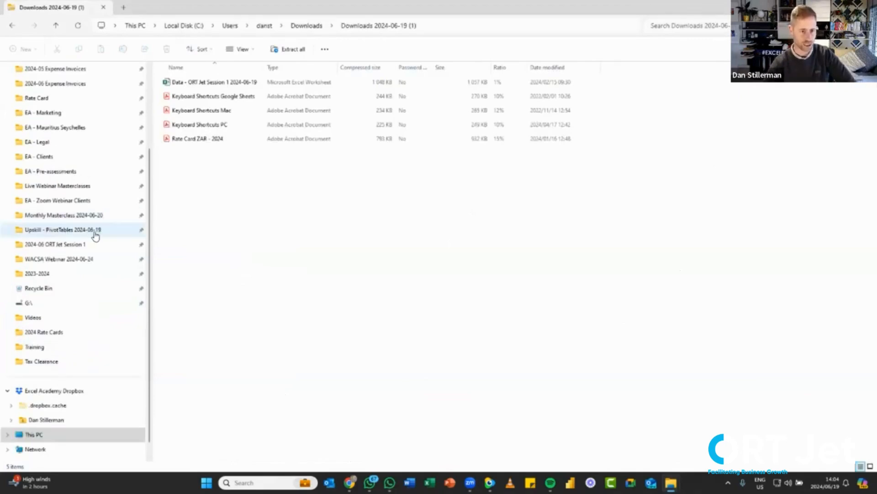
# Step: View the 2024-06 ORT Jet Session 1 folder, and return through Downloads to the Downloads 2024-06-19 (1) archive
pyautogui.click(61, 250)
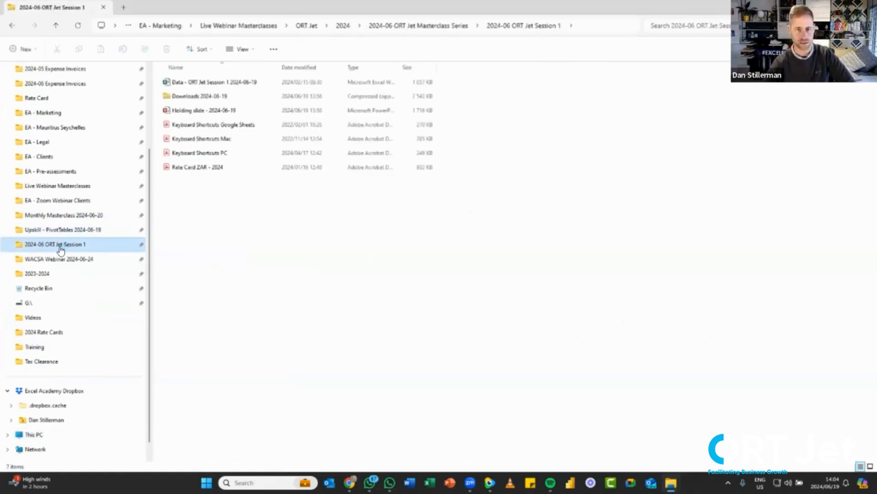
pyautogui.scroll(3, 50, 185)
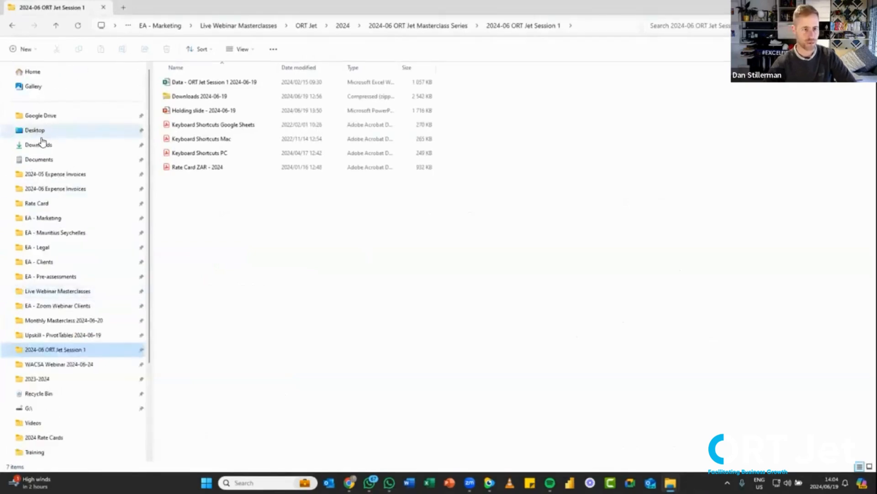
pyautogui.click(42, 144)
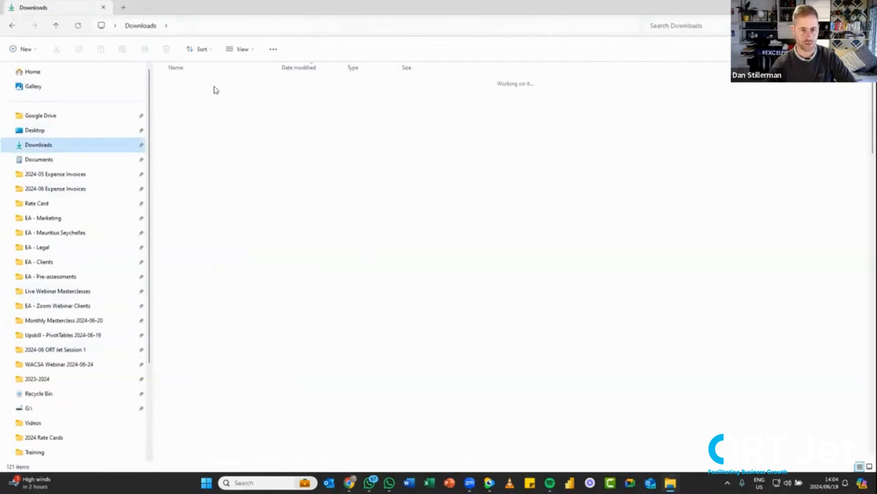
pyautogui.click(218, 95)
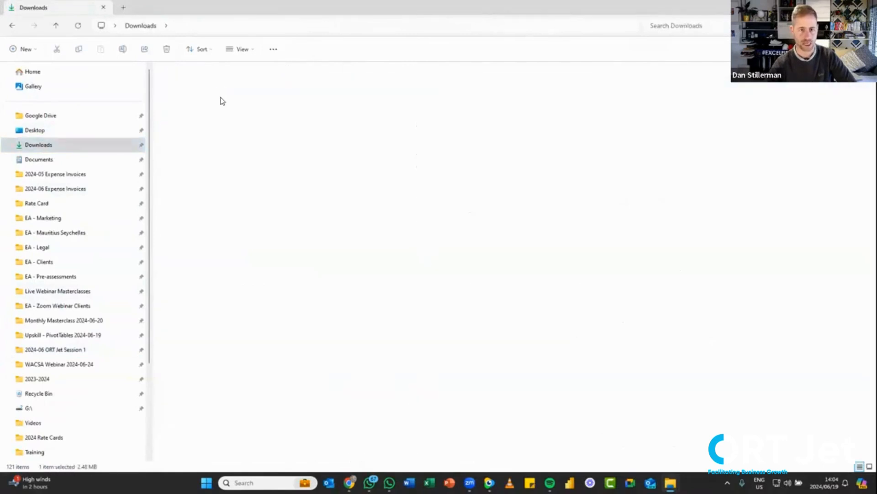
pyautogui.doubleClick(221, 97)
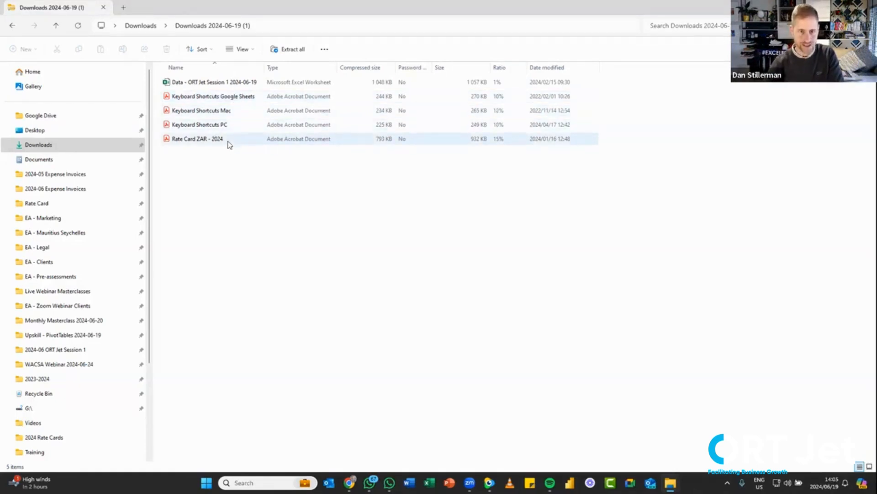
# Step: Open the Keyboard Shortcuts PC PDF from the archive and show it in full screen mode
pyautogui.click(227, 125)
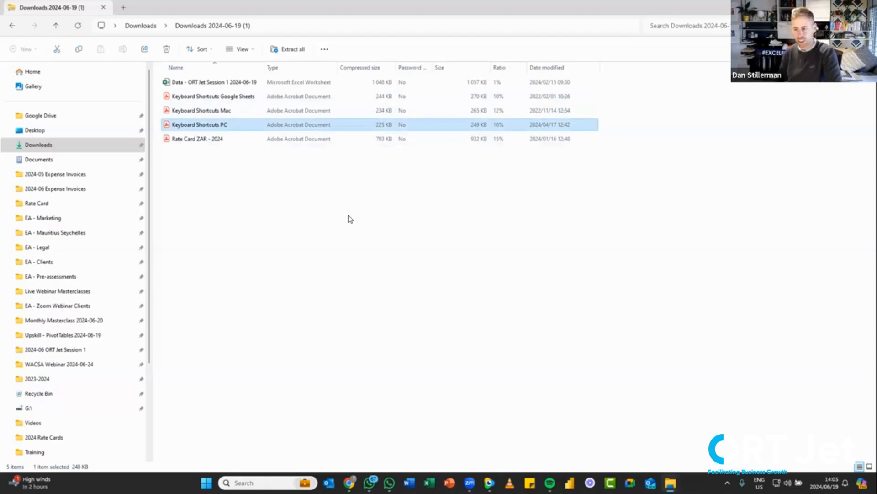
pyautogui.press('Return')
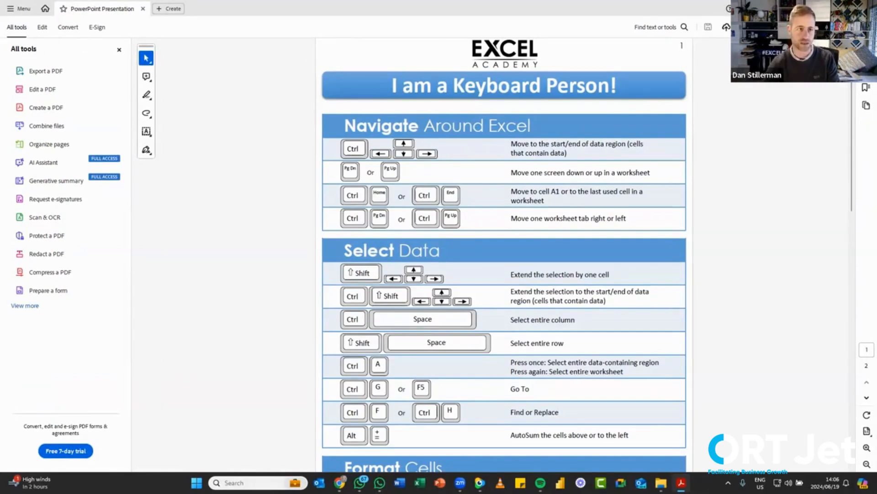
pyautogui.click(23, 9)
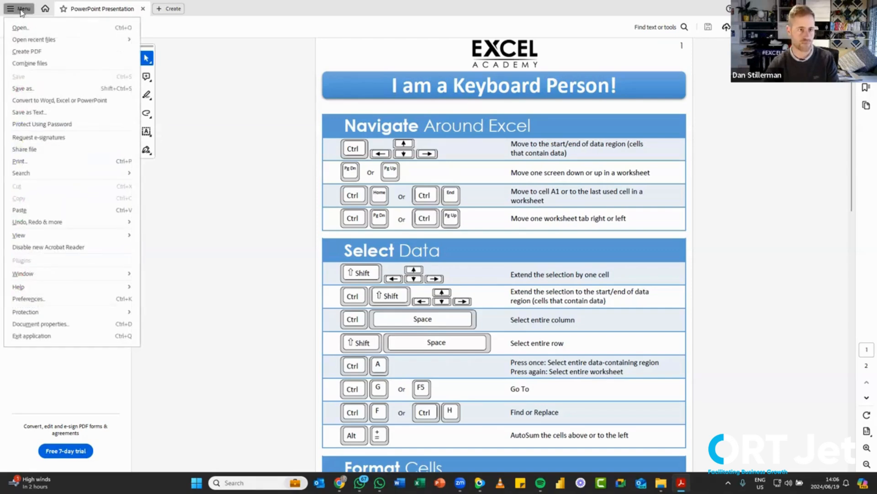
pyautogui.moveTo(41, 238)
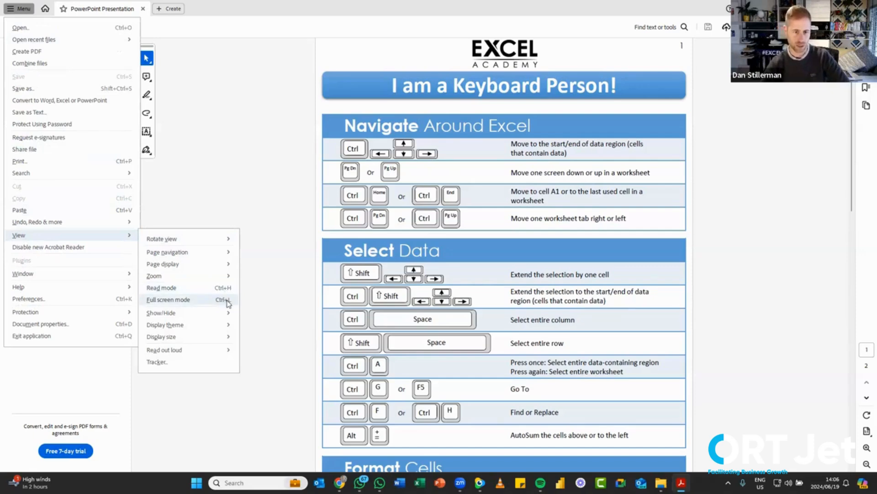
pyautogui.click(259, 291)
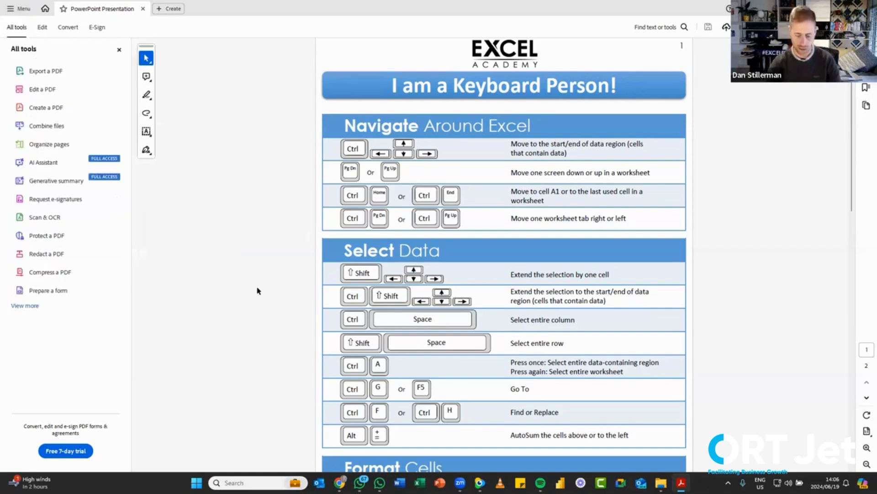
pyautogui.hotkey('ctrl', 'h')
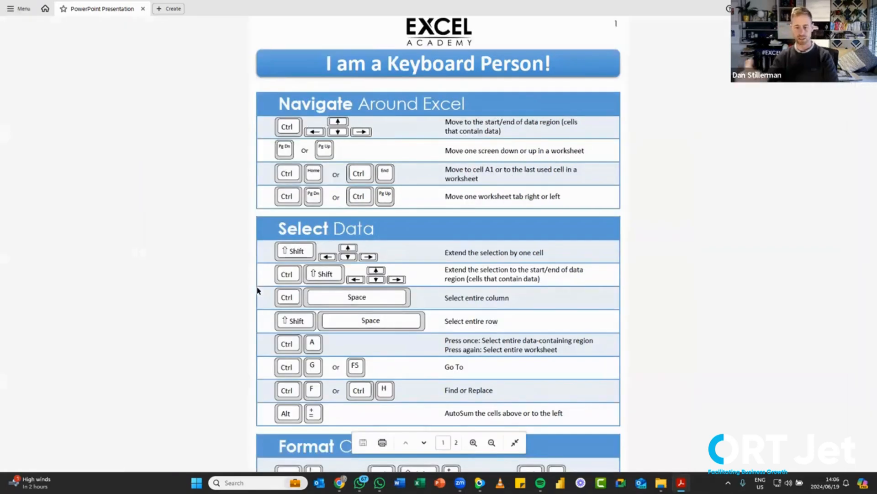
pyautogui.hotkey('ctrl', 'l')
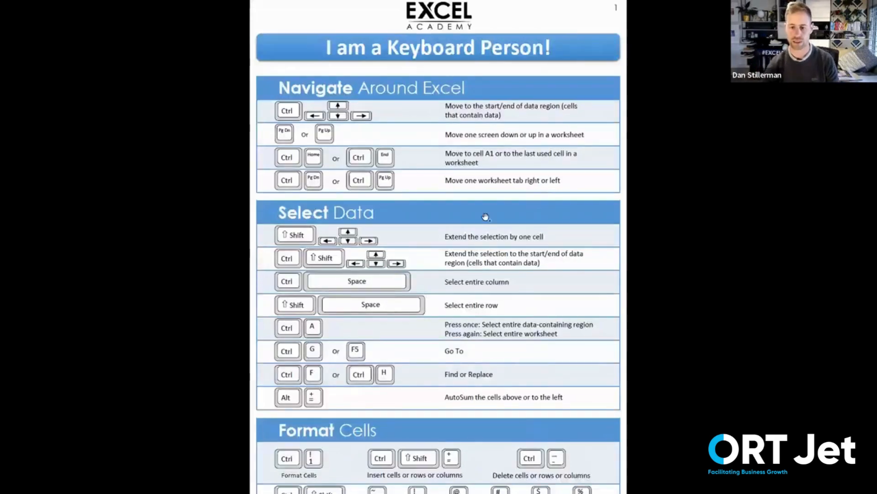
# Step: Fit the whole first page of the cheat sheet on screen and advance to its second page
pyautogui.hotkey('ctrl', '0')
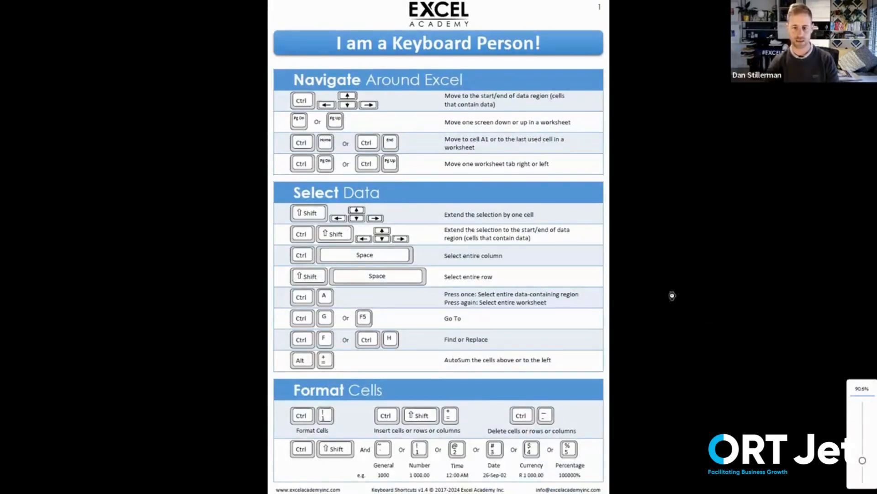
pyautogui.scroll(5, 672, 295)
pyautogui.scroll(-6, 672, 295)
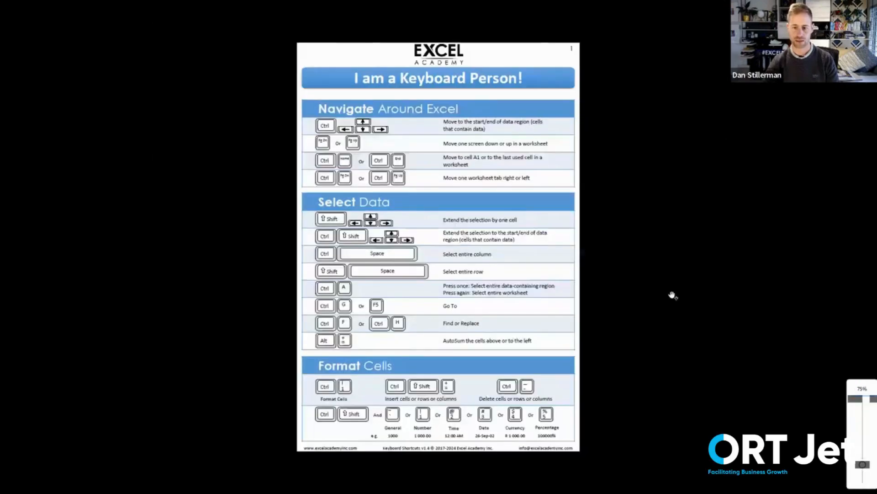
pyautogui.scroll(1, 671, 294)
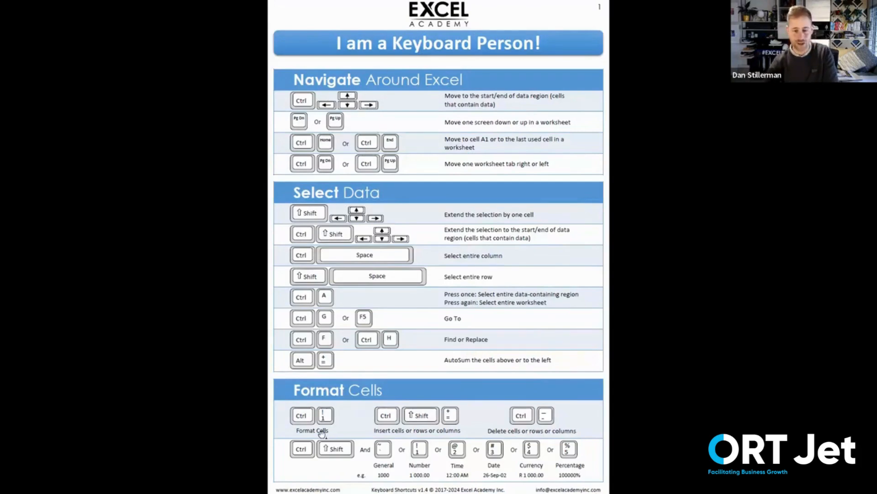
pyautogui.click(637, 405)
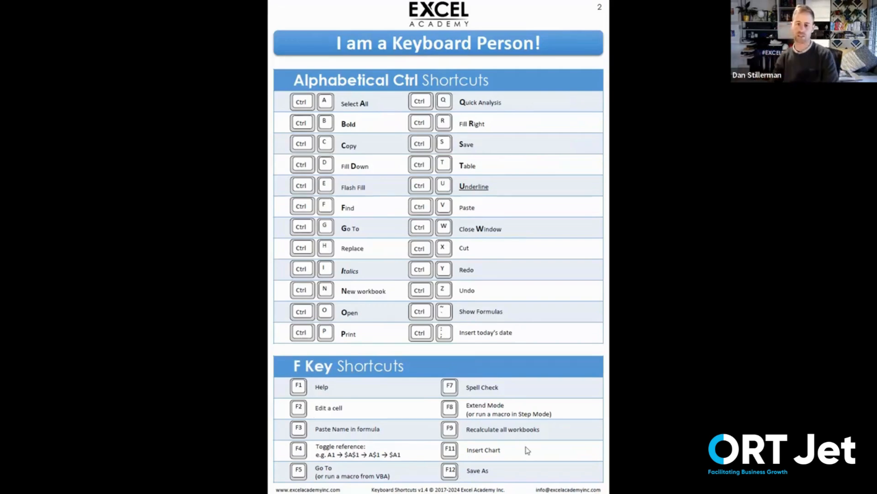
# Step: Switch back to File Explorer and step through the archive's files, finishing on the Data - ORT Jet Session 1 2024-06-19 workbook
pyautogui.hotkey('alt', 'Tab')
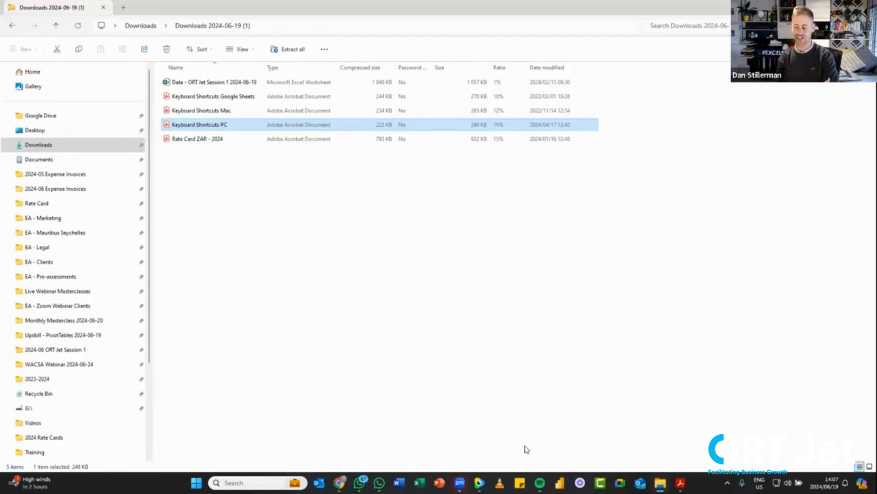
pyautogui.press('Up')
pyautogui.press('Up')
pyautogui.press('Down')
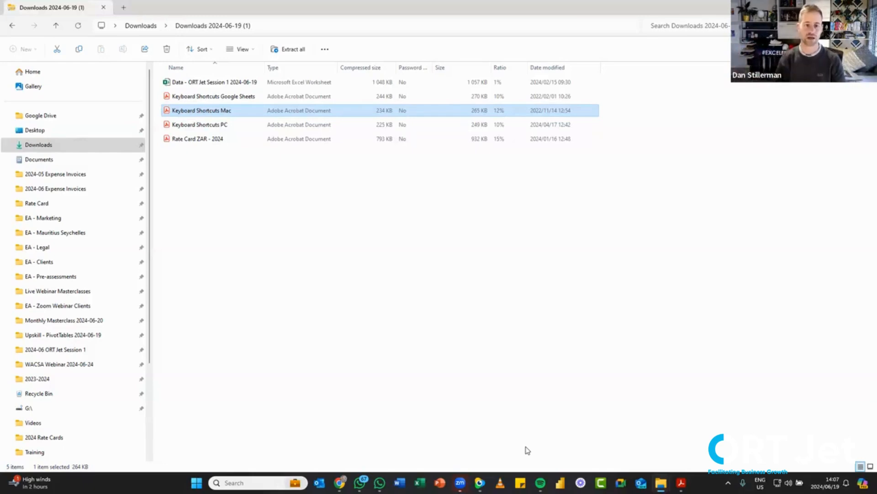
pyautogui.press('Up')
pyautogui.press('Up')
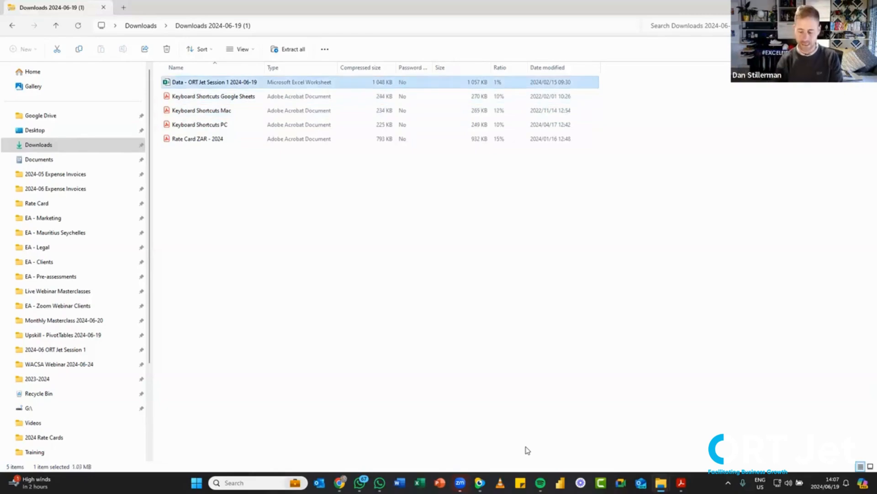
pyautogui.press('Down')
pyautogui.press('Down')
pyautogui.press('Down')
pyautogui.press('Down')
pyautogui.press('Up')
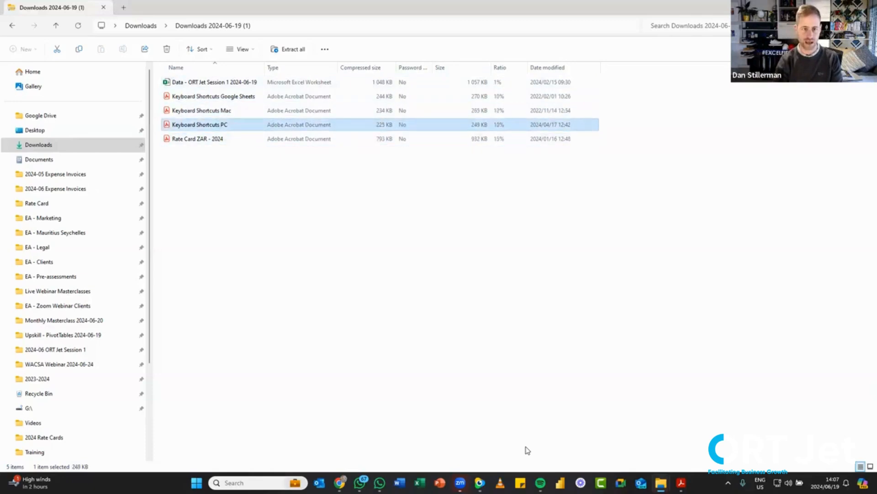
pyautogui.press('Up')
pyautogui.press('Up')
pyautogui.press('Up')
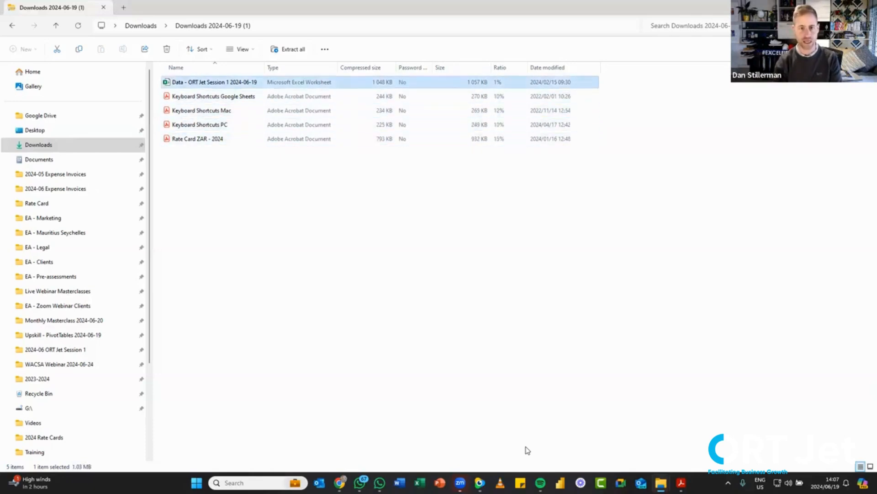
# Step: Show the archive's files as Large icons, and return the view to Details
pyautogui.click(253, 52)
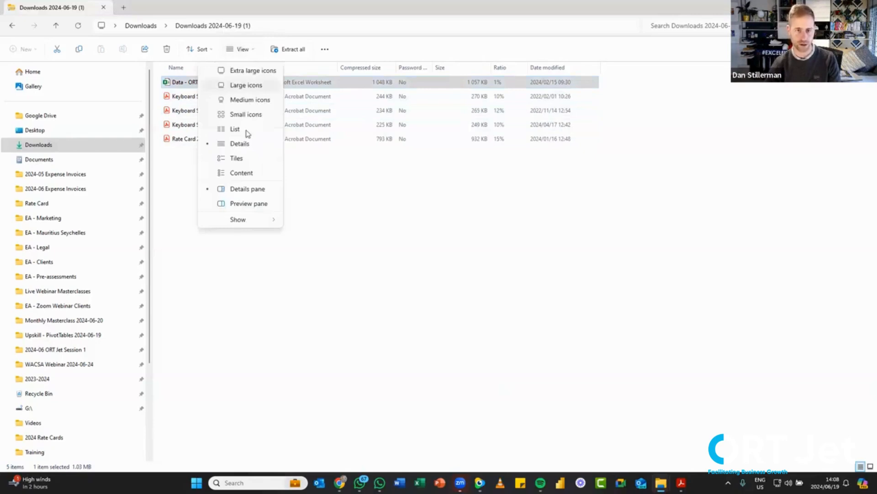
pyautogui.click(260, 85)
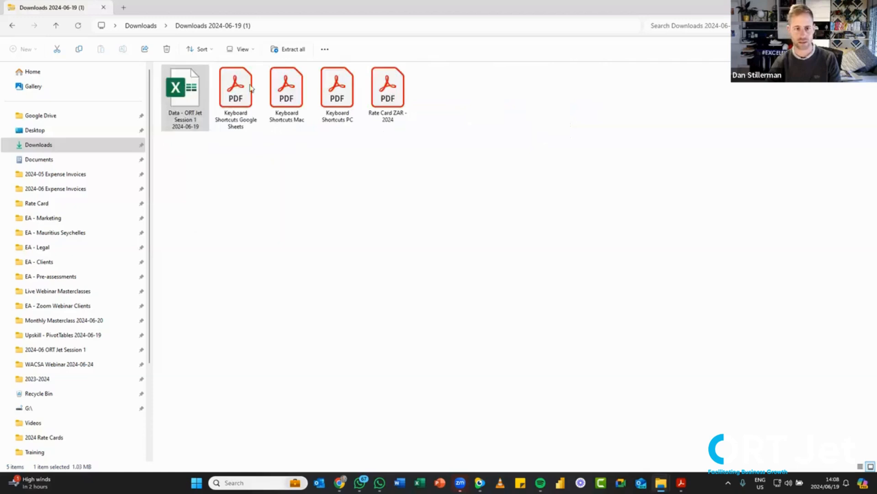
pyautogui.click(240, 50)
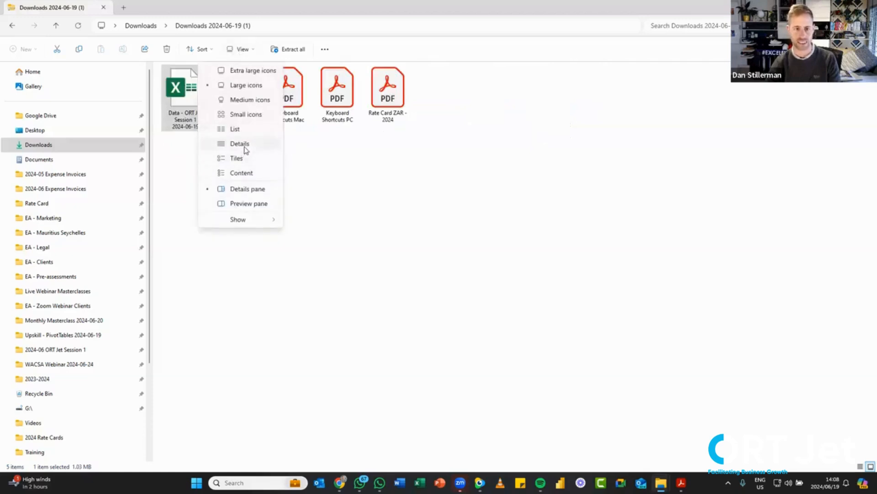
pyautogui.click(243, 144)
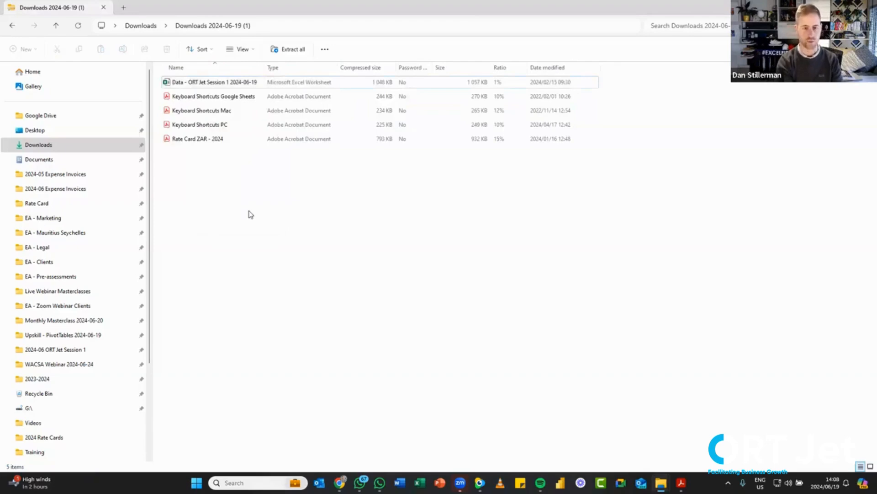
# Step: Cycle the file view through the layouts from Extra large icons to List, try Extra large icons again, and finish in Details
pyautogui.hotkey('ctrl', 'shift', '1')
pyautogui.hotkey('ctrl', 'shift', '2')
pyautogui.hotkey('ctrl', 'shift', '3')
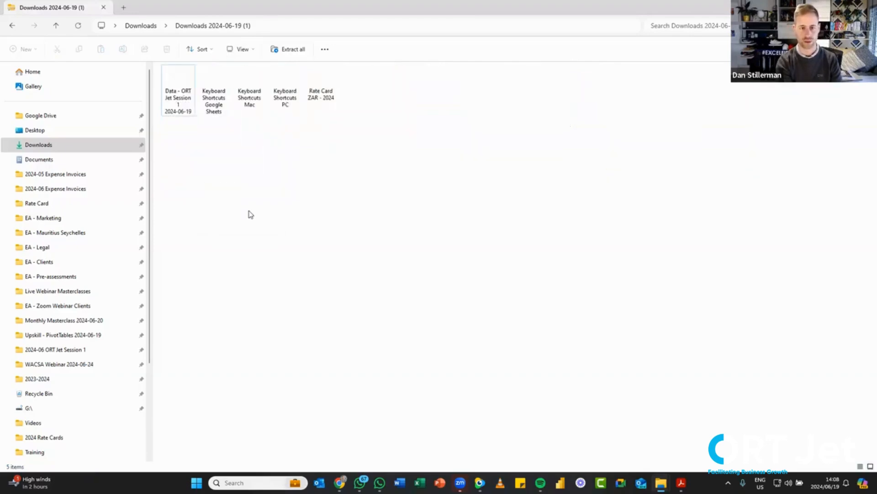
pyautogui.hotkey('ctrl', 'shift', '4')
pyautogui.hotkey('ctrl', 'shift', '5')
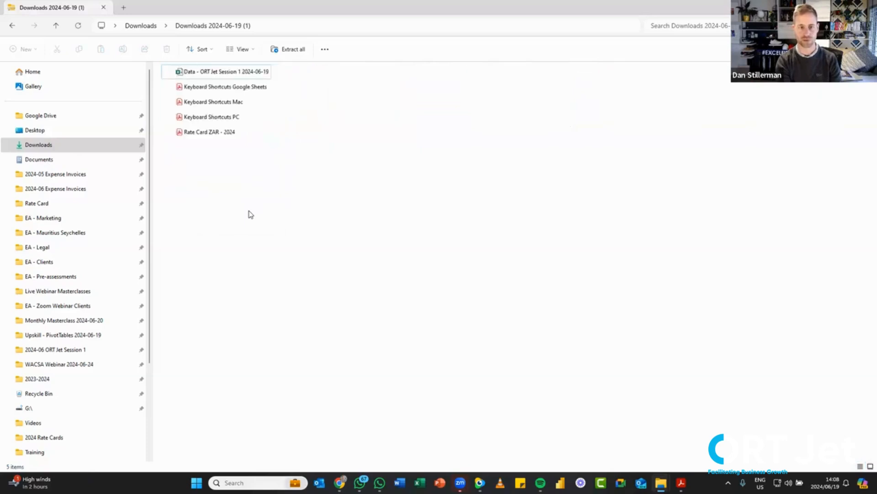
pyautogui.hotkey('ctrl', 'shift', '6')
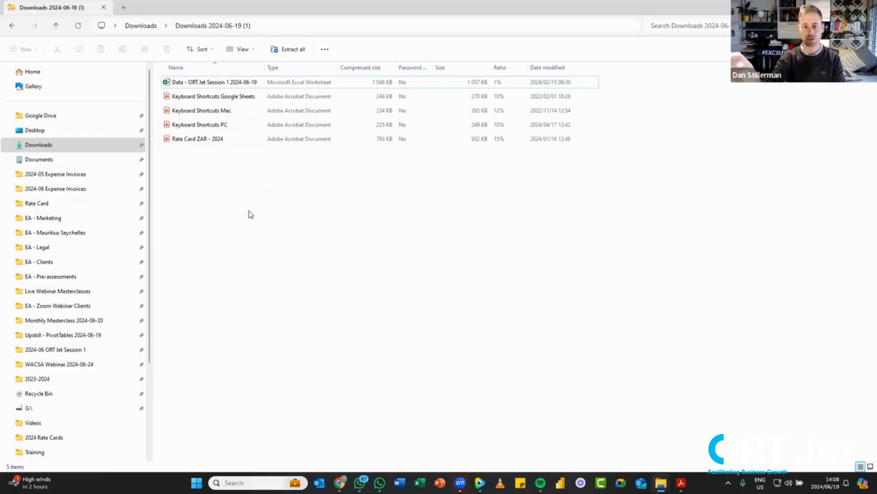
pyautogui.hotkey('ctrl', 'shift', '1')
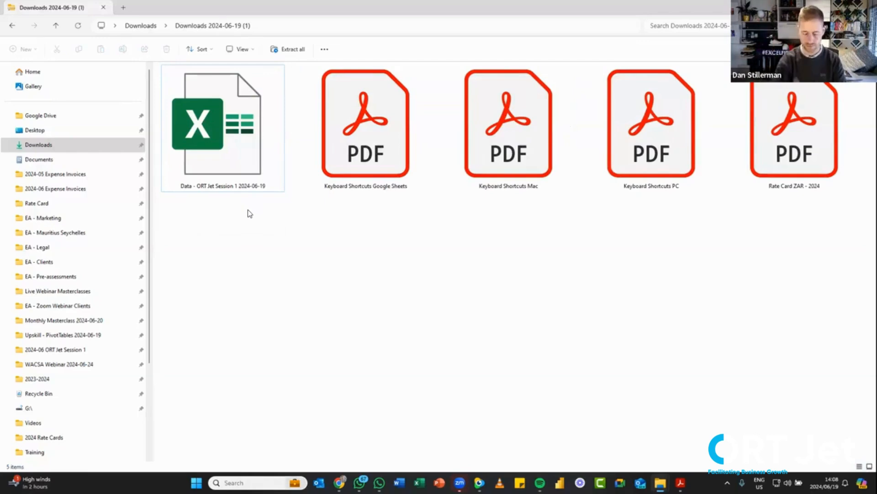
pyautogui.hotkey('ctrl', 'shift', '6')
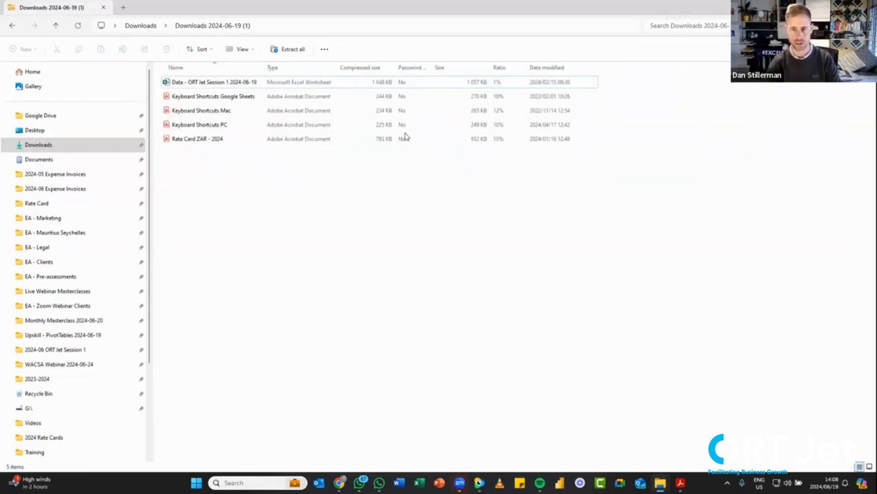
# Step: Show the archive's files as Large icons once more, and return the view to Details
pyautogui.hotkey('ctrl', 'shift', '2')
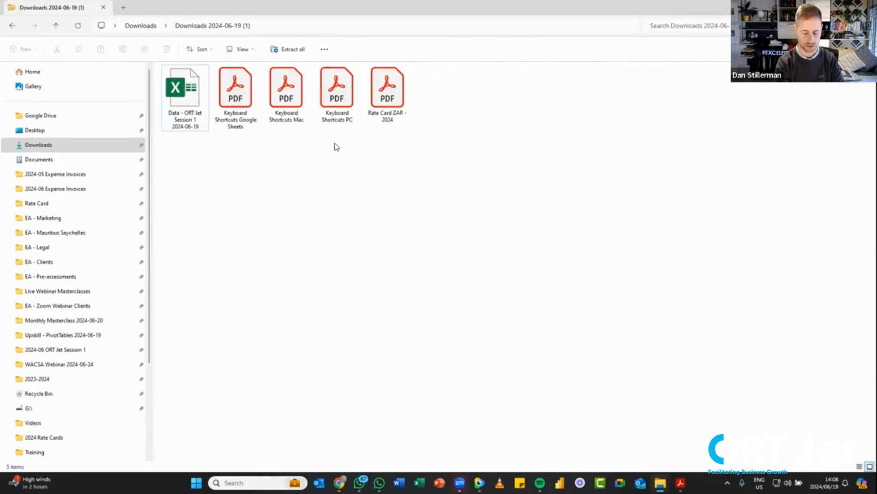
pyautogui.hotkey('ctrl', 'shift', '6')
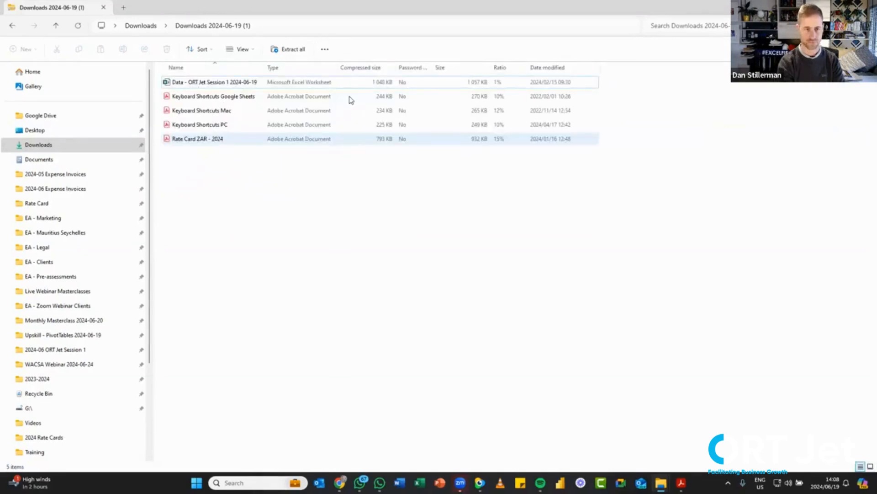
pyautogui.click(566, 80)
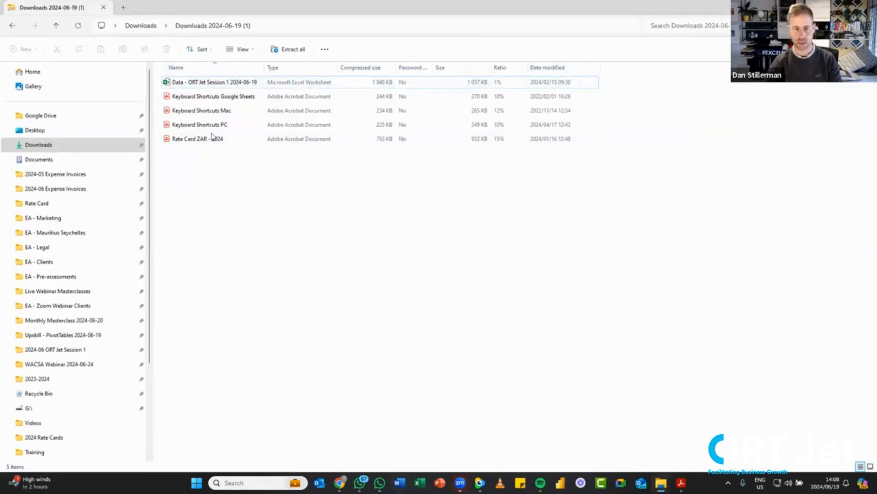
# Step: Open the Data - ORT Jet Session 1 2024-06-19 workbook and enable editing in it
pyautogui.click(222, 84)
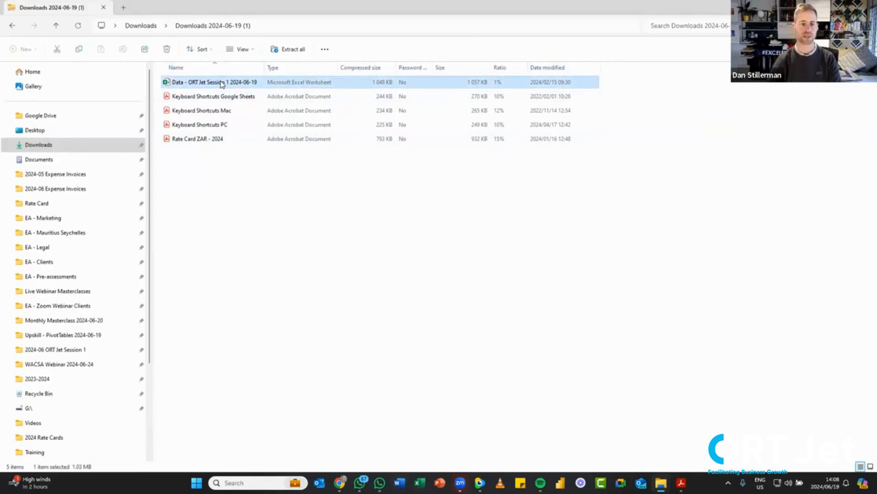
pyautogui.doubleClick(222, 85)
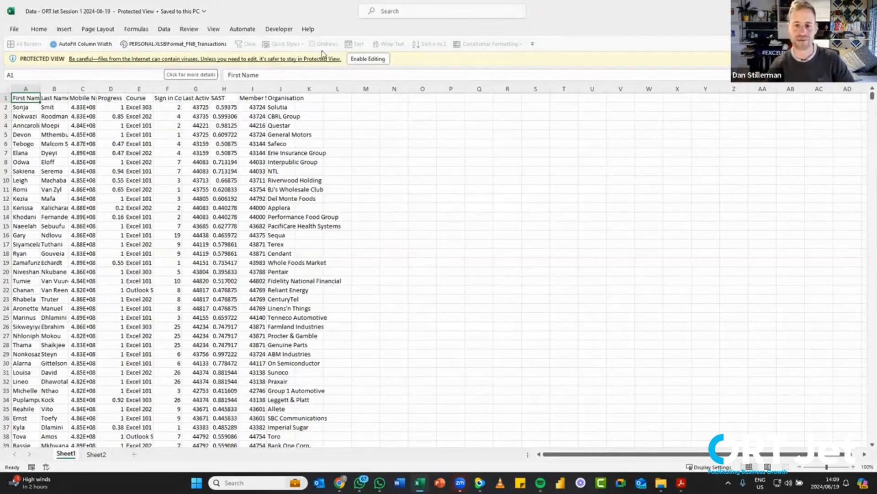
pyautogui.click(367, 59)
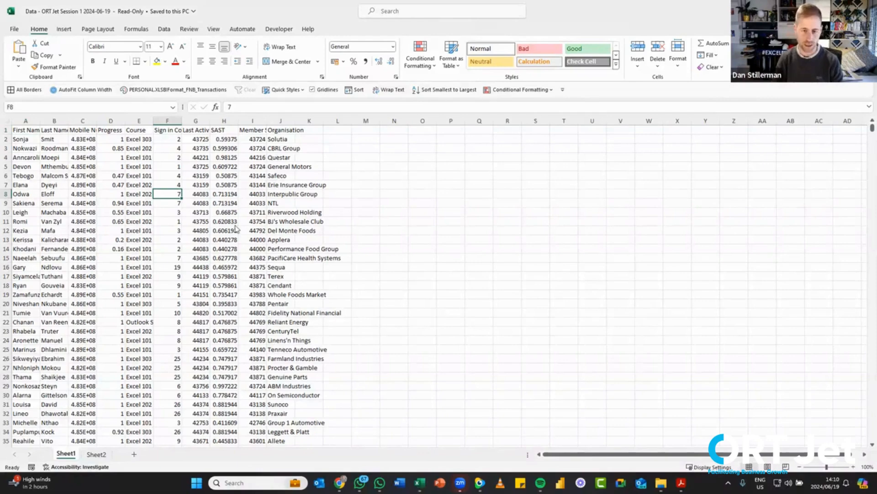
# Step: Switch back and forth between the workbook and the keyboard shortcuts cheat sheet in Acrobat, finishing on the workbook in Excel
pyautogui.hotkey('alt', 'Tab')
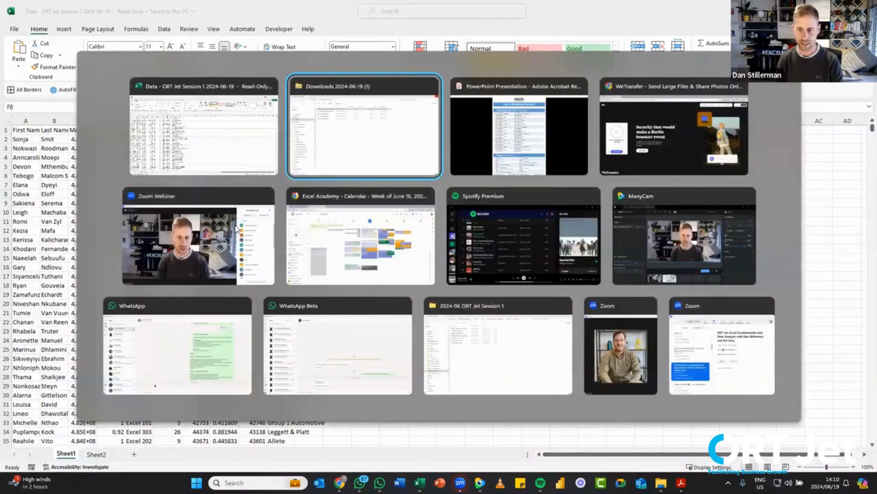
pyautogui.hotkey('alt', 'Tab')
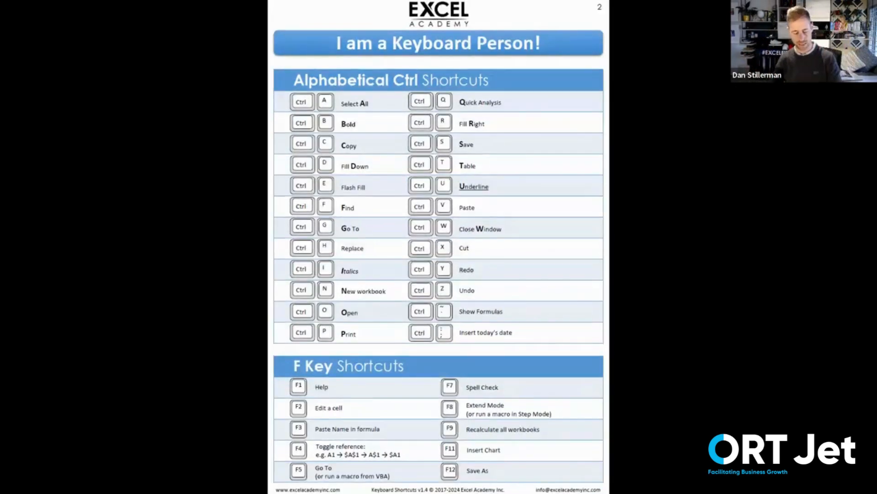
pyautogui.hotkey('alt', 'Tab')
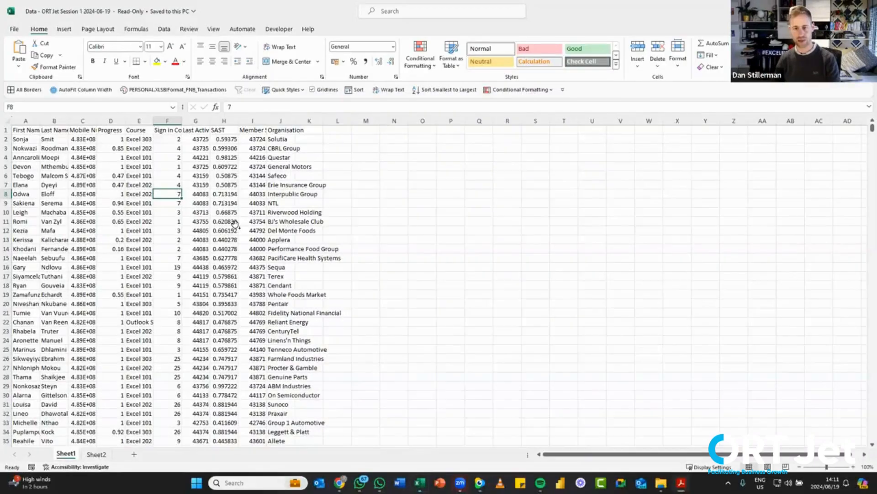
pyautogui.hotkey('alt', 'Tab')
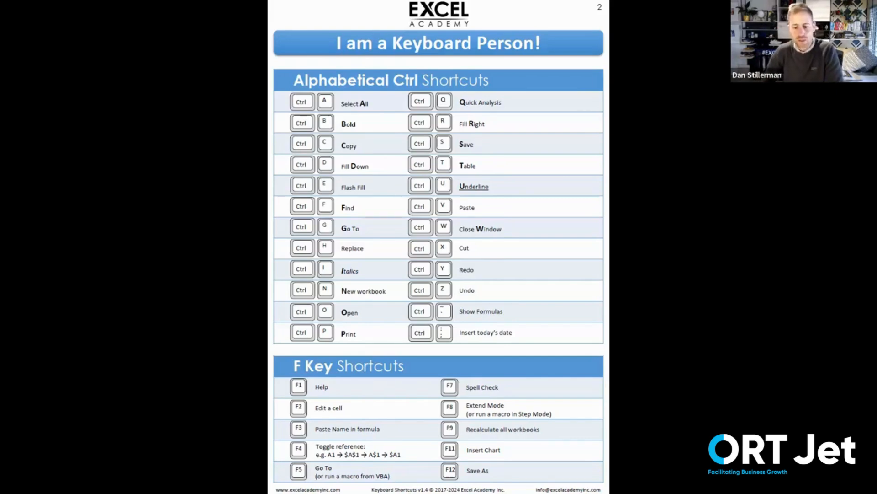
pyautogui.hotkey('alt', 'Tab')
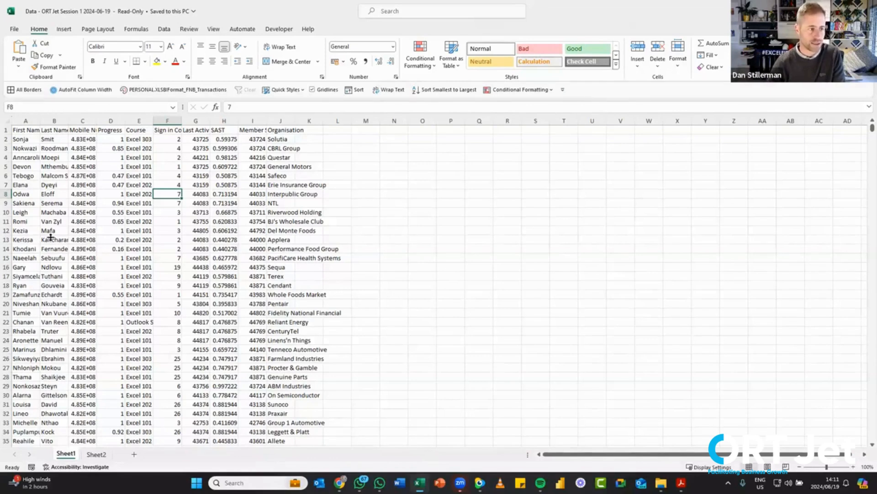
# Step: Start a Save As of the workbook and choose the 2024-06 ORT Jet Session 1 folder as its destination
pyautogui.click(371, 241)
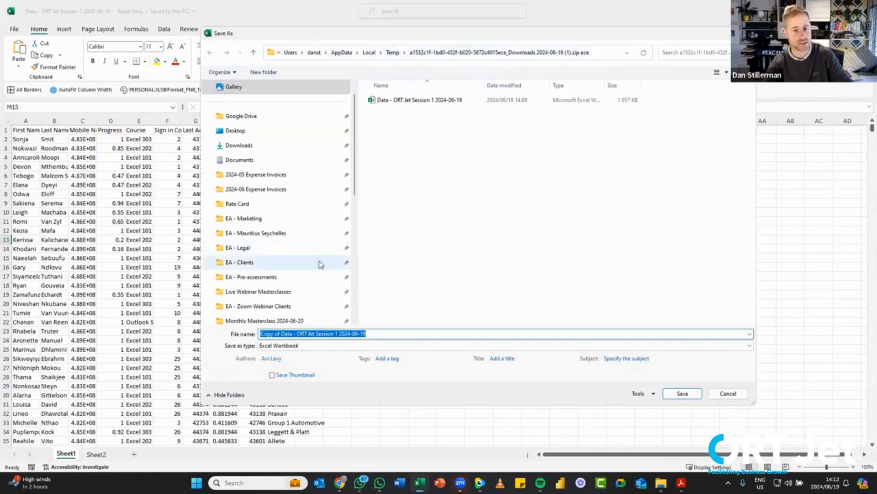
pyautogui.scroll(-1, 319, 260)
pyautogui.scroll(-1, 320, 264)
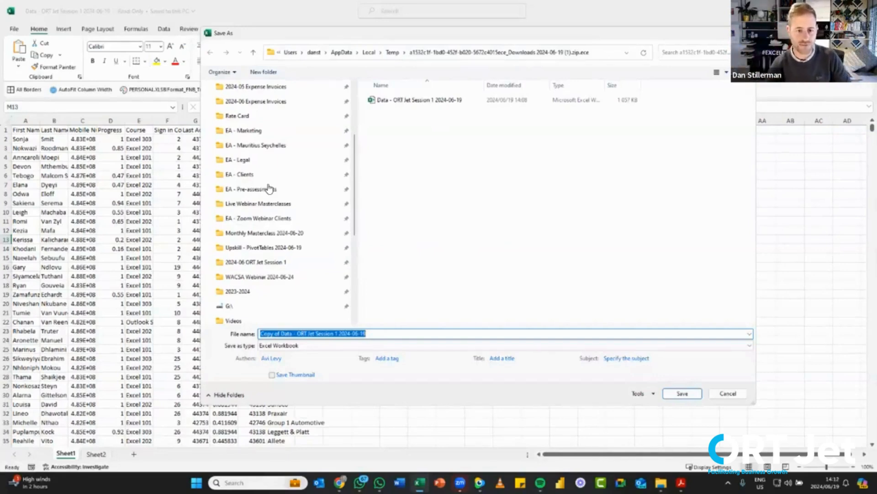
pyautogui.scroll(3, 269, 186)
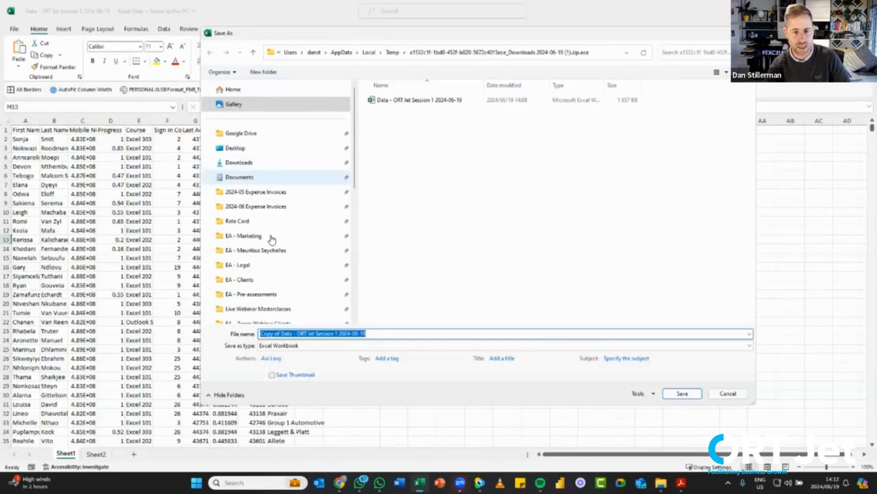
pyautogui.scroll(-3, 272, 242)
pyautogui.scroll(-1, 272, 245)
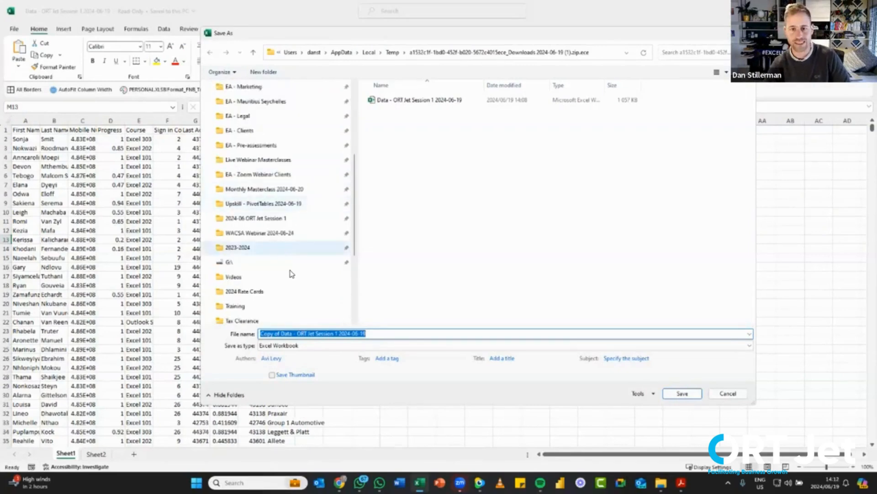
pyautogui.scroll(-3, 297, 273)
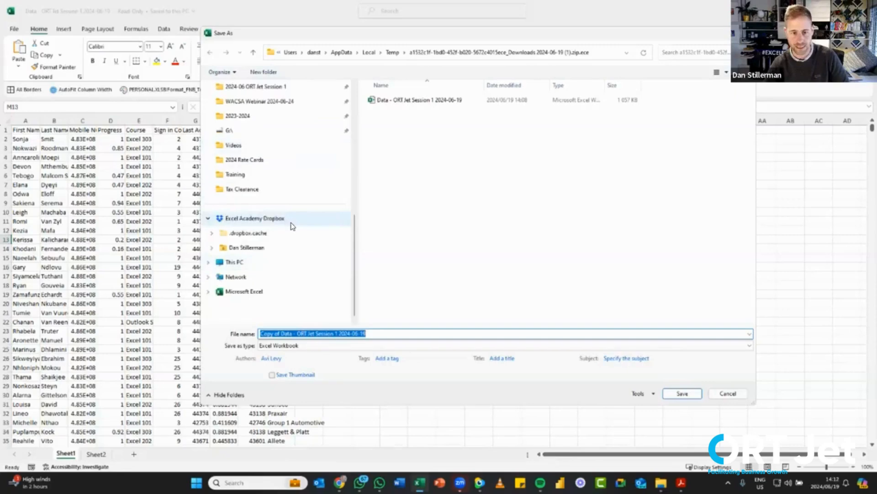
pyautogui.scroll(5, 291, 225)
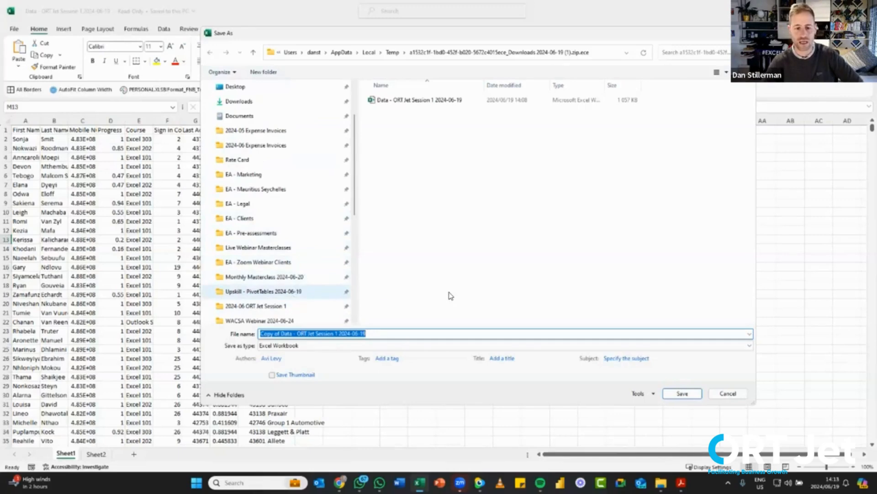
pyautogui.click(271, 307)
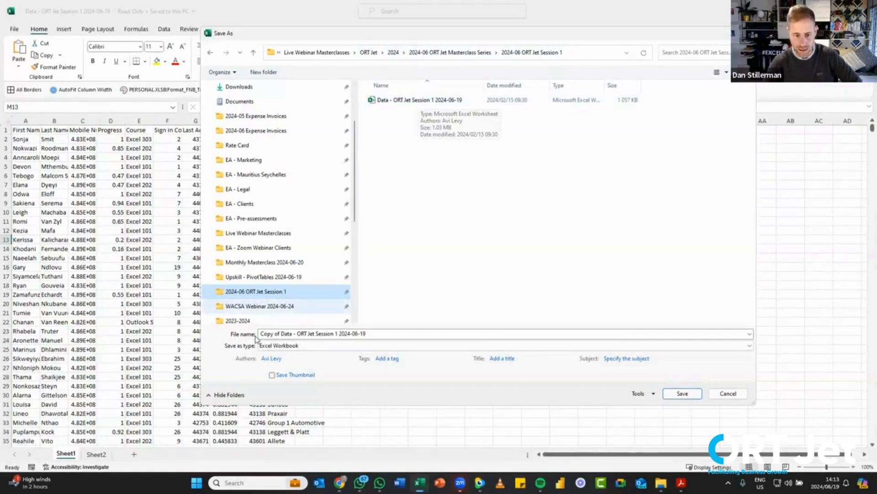
# Step: Base the file name on the existing data workbook, append DS, and save as Data - ORT Jet Session 1 2024-06-19 DS
pyautogui.click(446, 103)
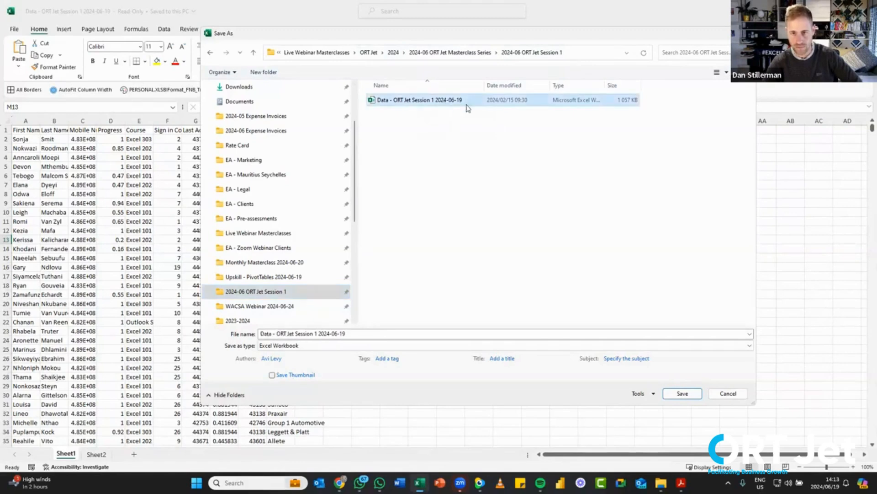
pyautogui.click(366, 333)
pyautogui.press('End')
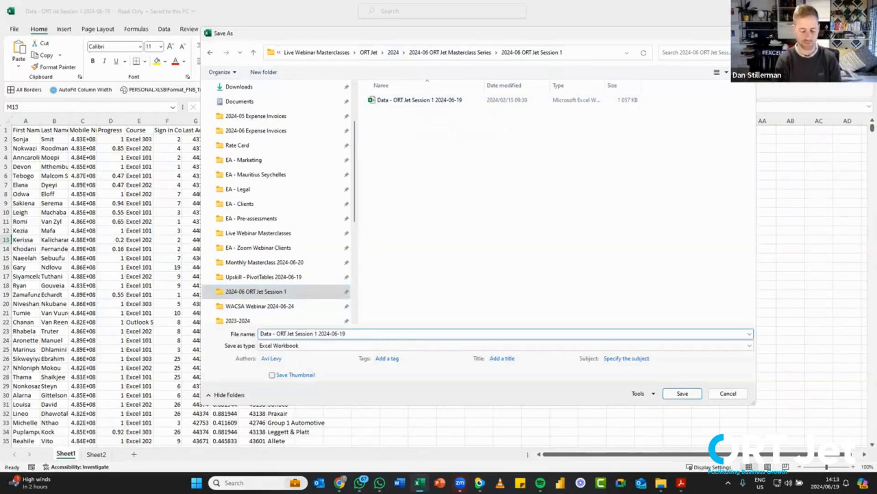
pyautogui.write('DS')
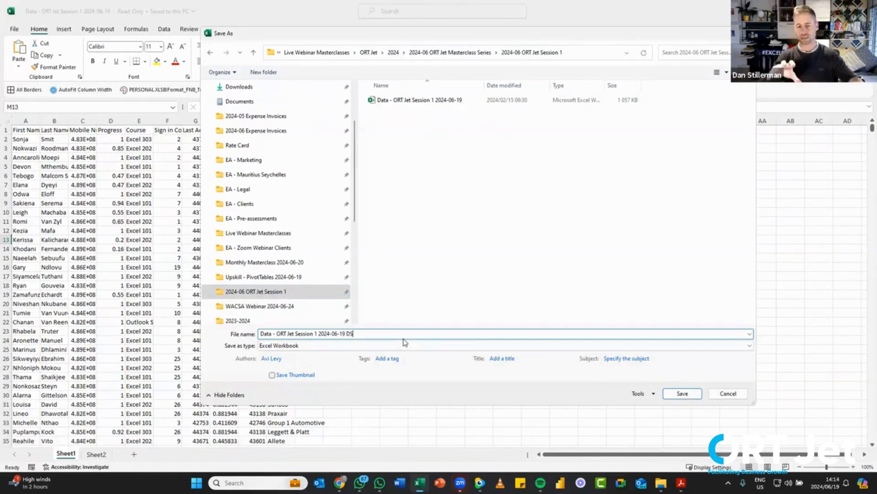
pyautogui.press('Return')
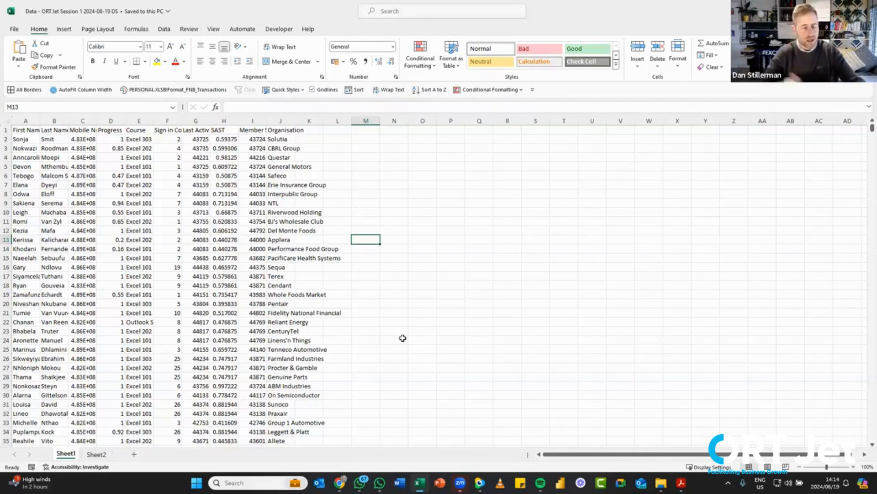
# Step: View the feedback comments on Sheet2, and return to cell H8 on Sheet1
pyautogui.click(97, 455)
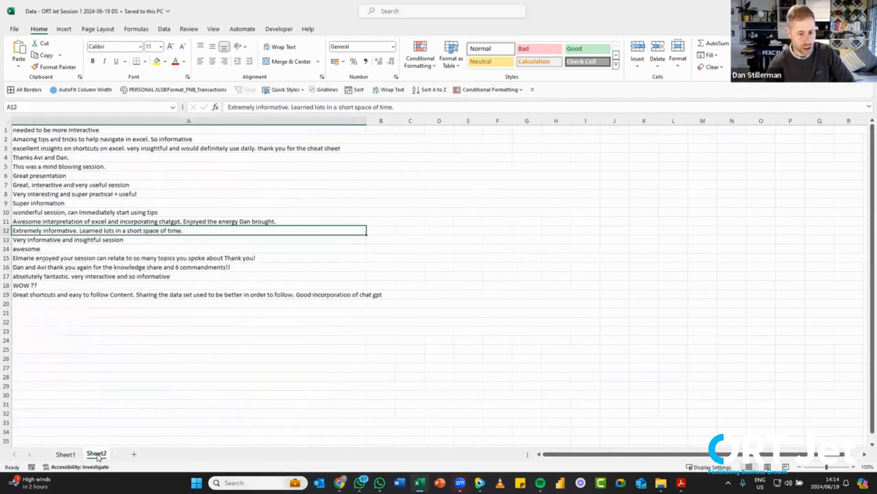
pyautogui.click(68, 455)
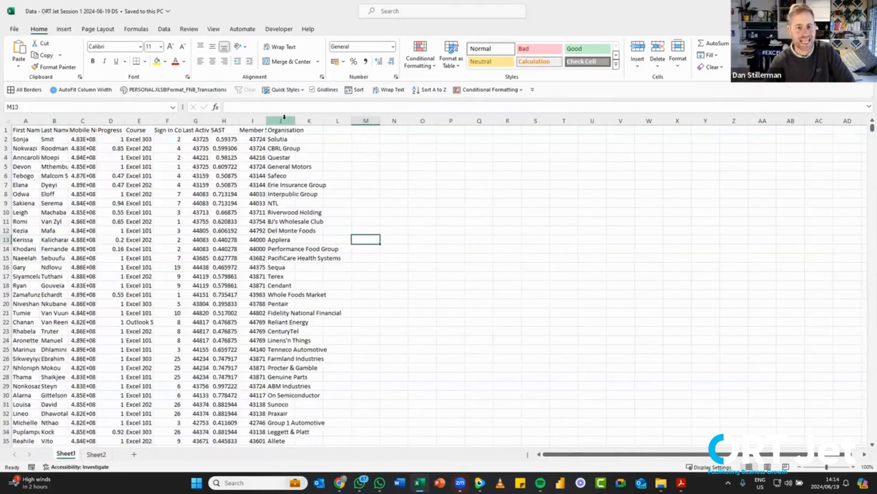
pyautogui.click(231, 196)
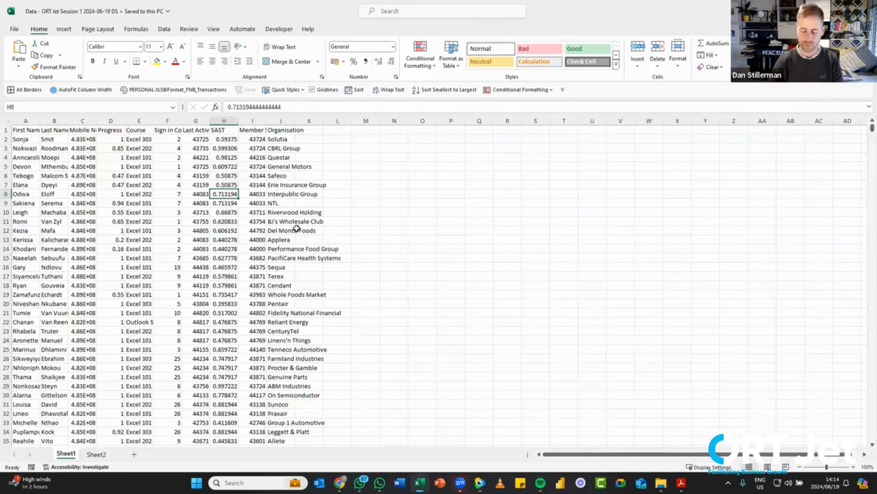
# Step: Insert a blank worksheet after Sheet1, and delete it again
pyautogui.click(134, 455)
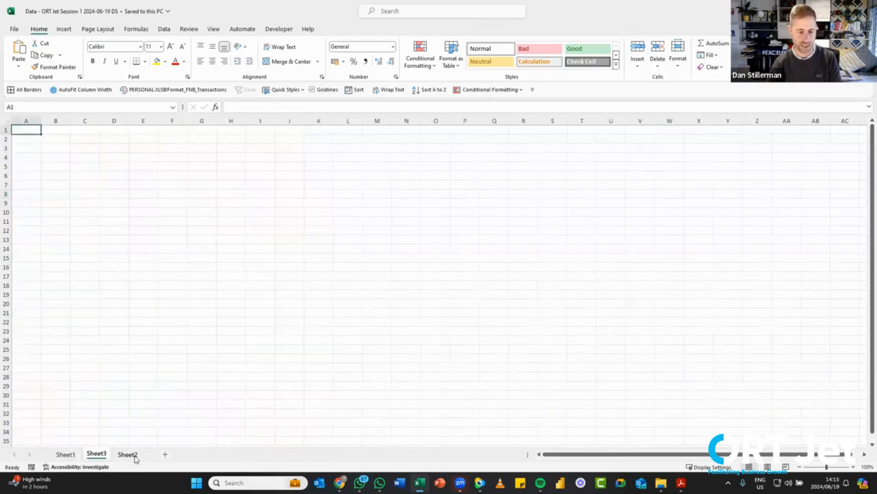
pyautogui.rightClick(102, 456)
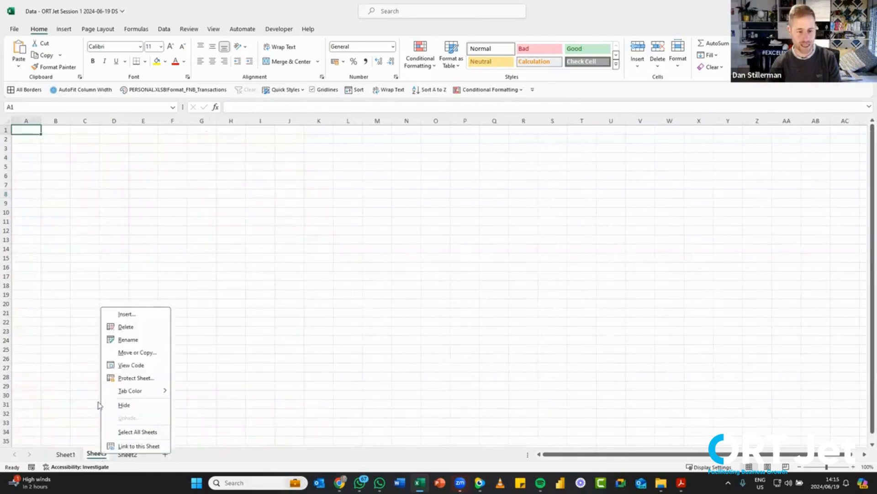
pyautogui.click(127, 327)
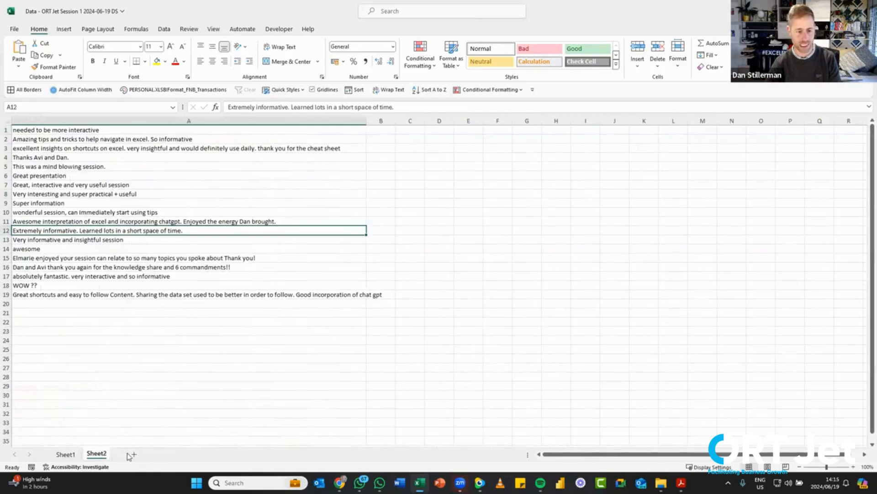
pyautogui.rightClick(96, 455)
pyautogui.click(124, 316)
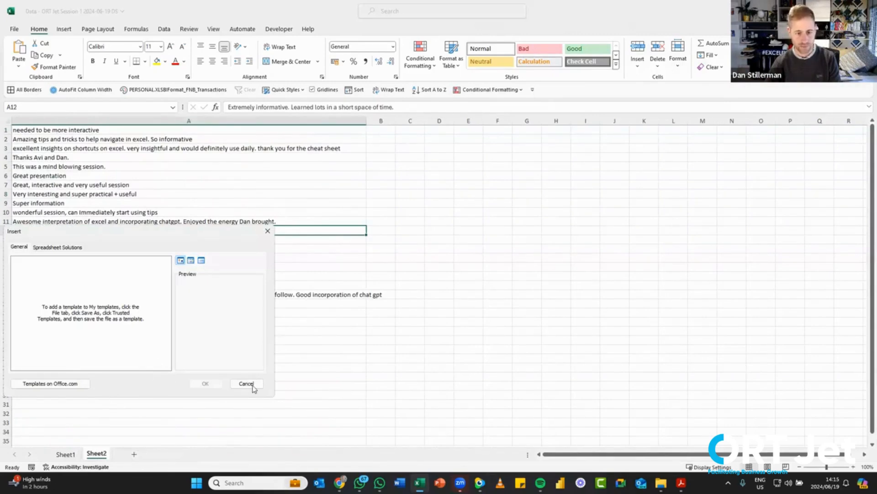
pyautogui.click(266, 231)
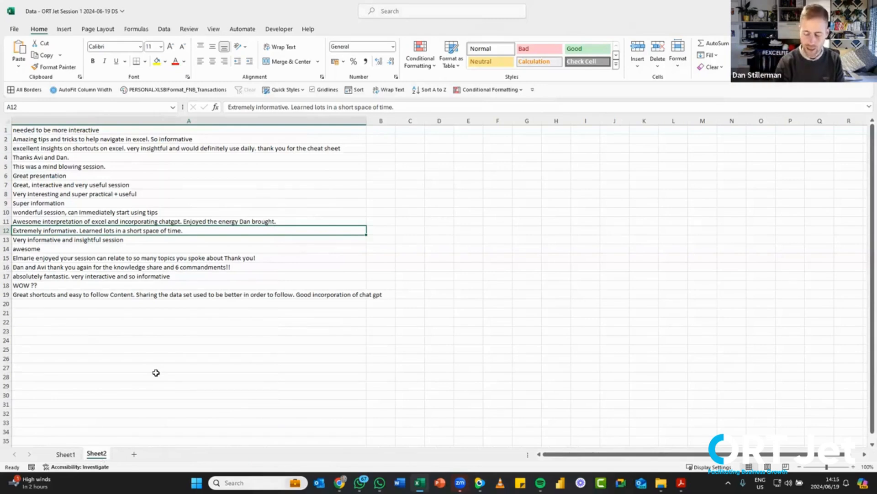
# Step: Insert a new worksheet and place it ahead of Sheet1
pyautogui.hotkey('shift', 'F11')
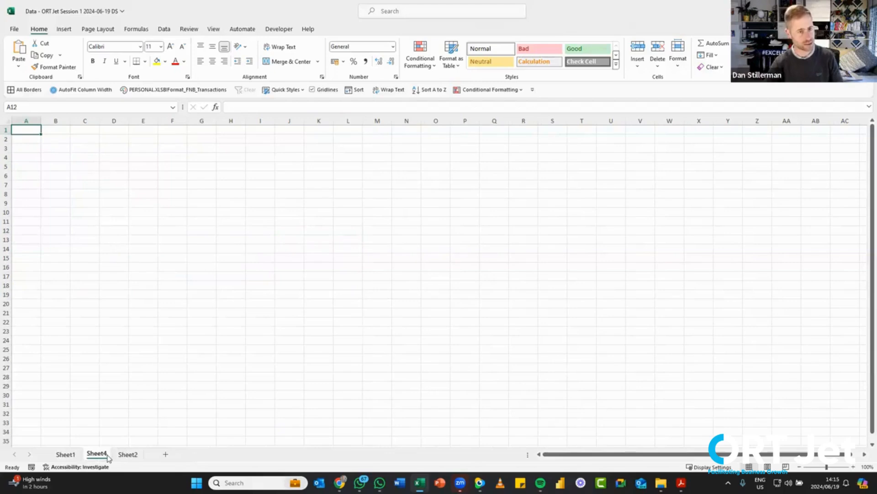
pyautogui.moveTo(64, 450); pyautogui.dragTo(106, 454)
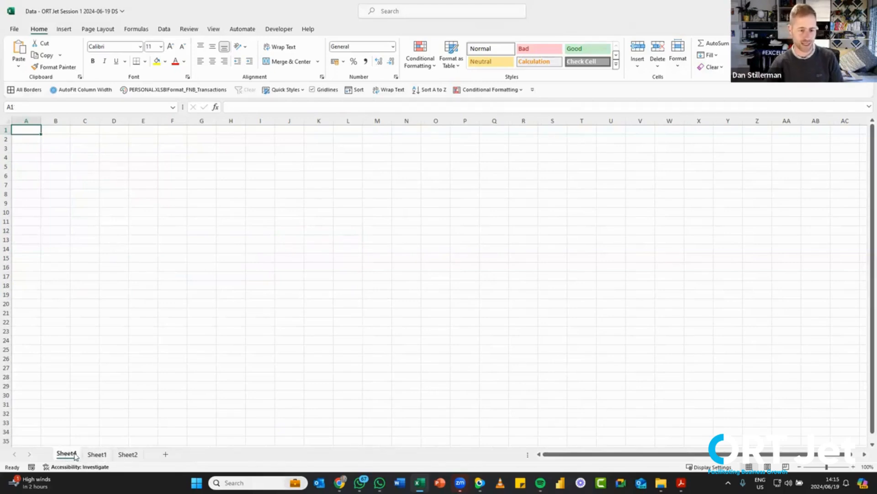
# Step: Rename the new first worksheet as Warm up
pyautogui.doubleClick(72, 454)
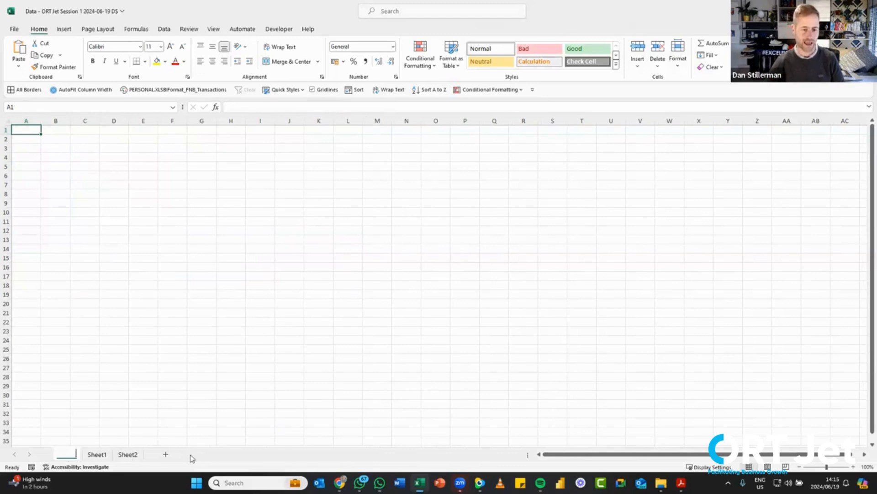
pyautogui.write('War')
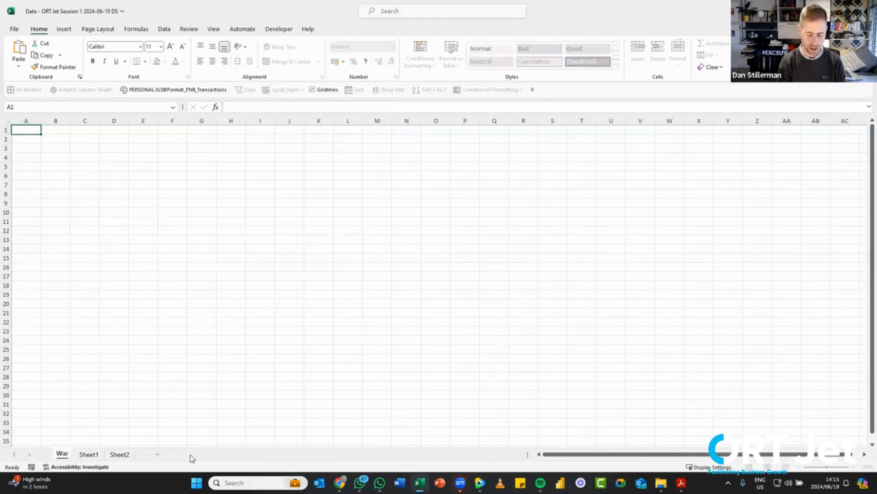
pyautogui.write('m up')
pyautogui.press('Return')
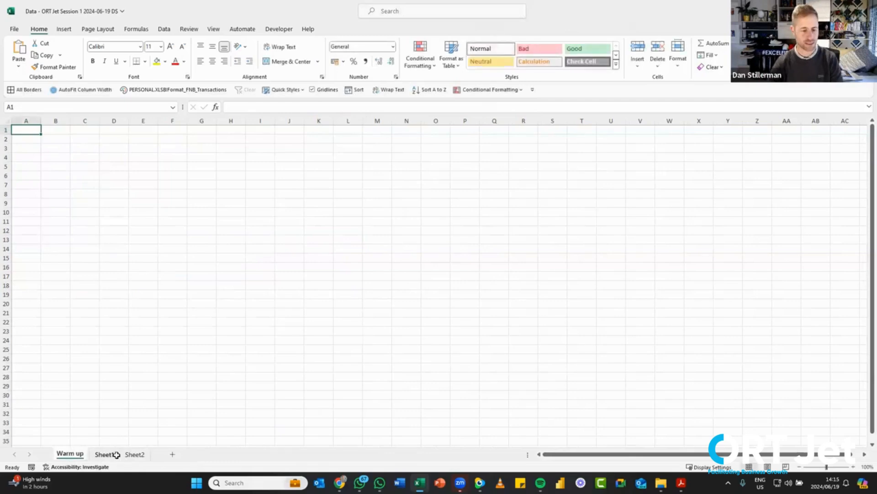
# Step: Rename Sheet1 as Data
pyautogui.doubleClick(101, 456)
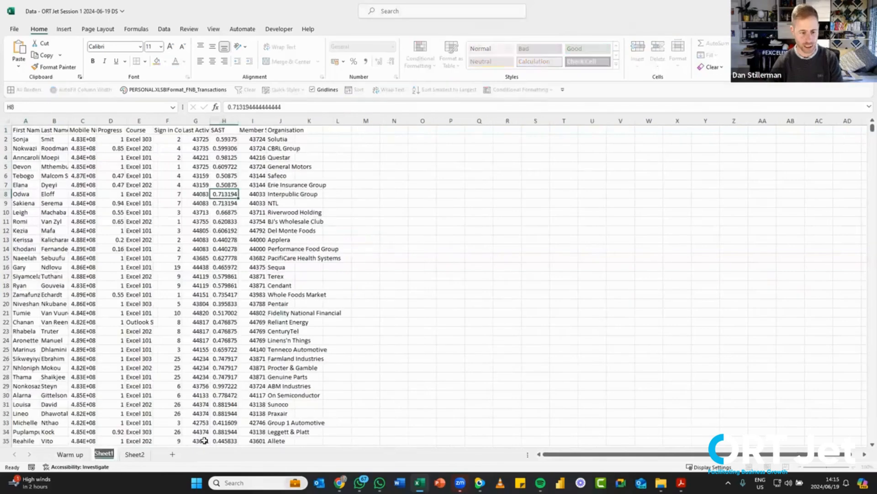
pyautogui.write('Data')
pyautogui.press('Return')
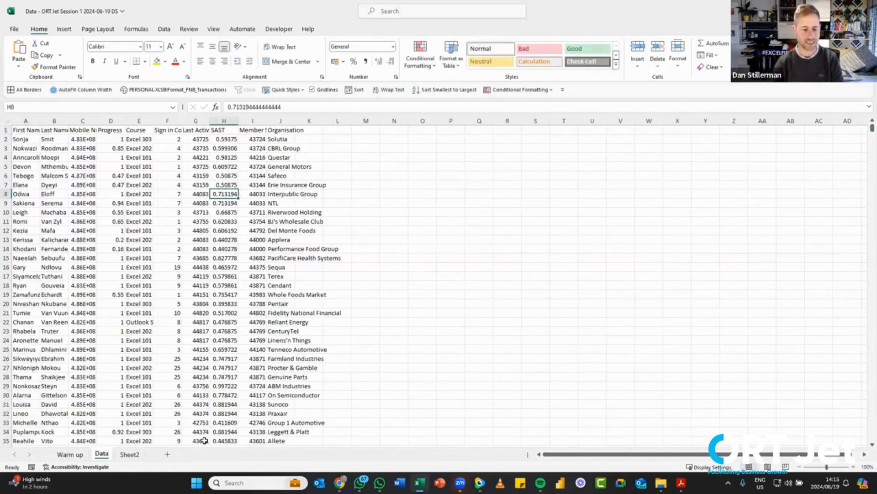
# Step: Rename Sheet2, which holds the feedback comments, as Survey
pyautogui.click(128, 455)
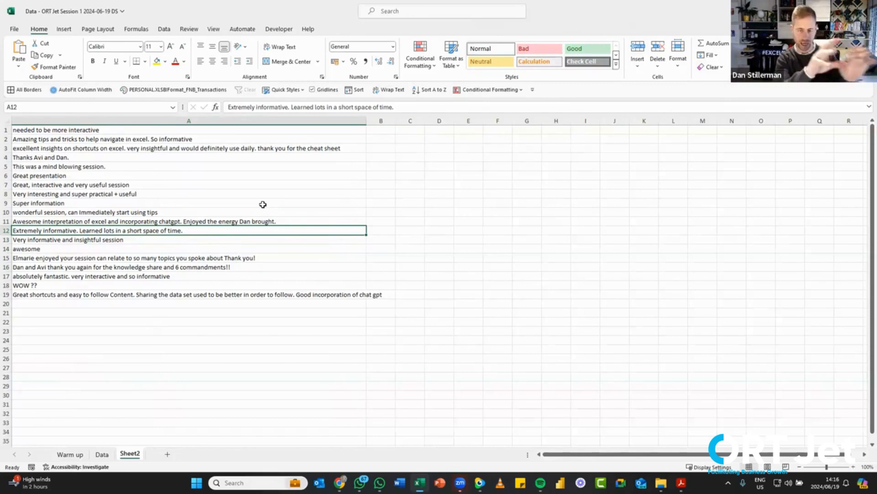
pyautogui.doubleClick(130, 453)
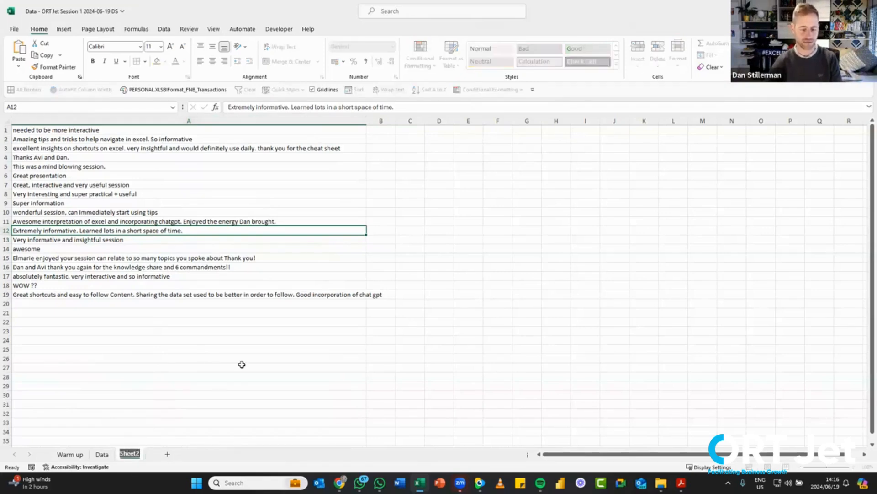
pyautogui.write('Survey')
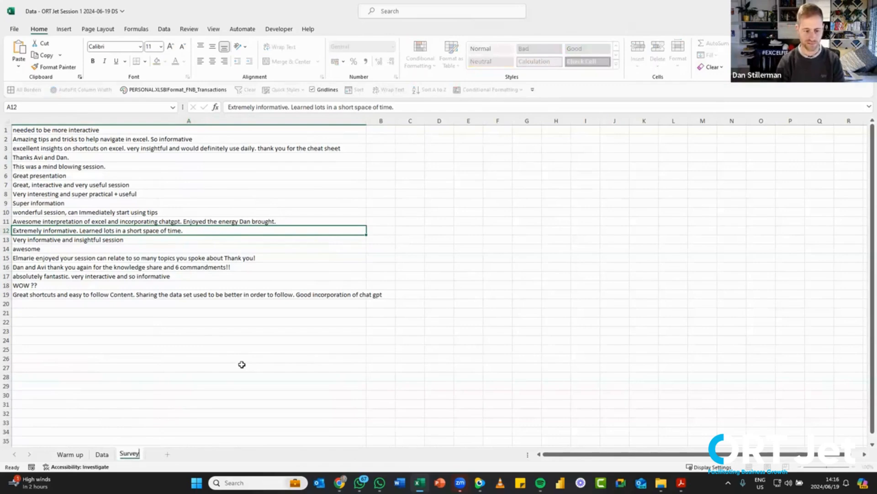
pyautogui.press('Return')
# Step: Move through the worksheets from Survey back to Warm up, and return to Survey
pyautogui.hotkey('ctrl', 'pageup')
pyautogui.hotkey('ctrl', 'pageup')
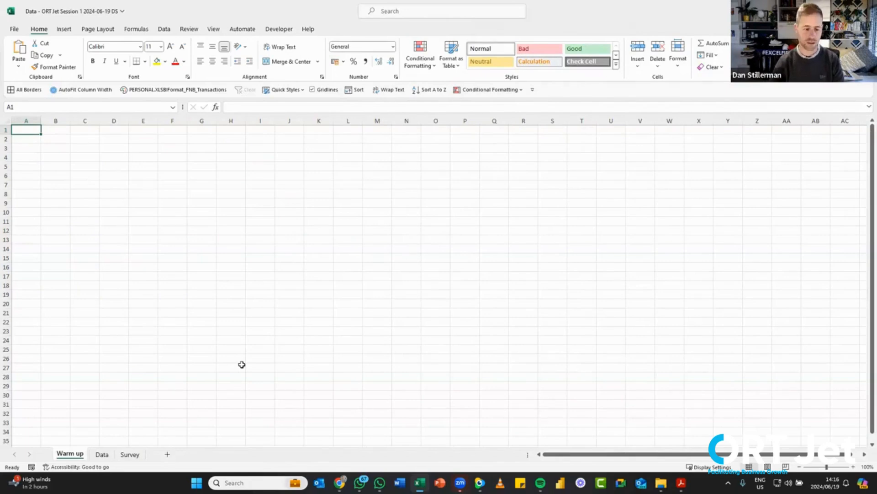
pyautogui.hotkey('ctrl', 'pagedown')
pyautogui.hotkey('ctrl', 'pagedown')
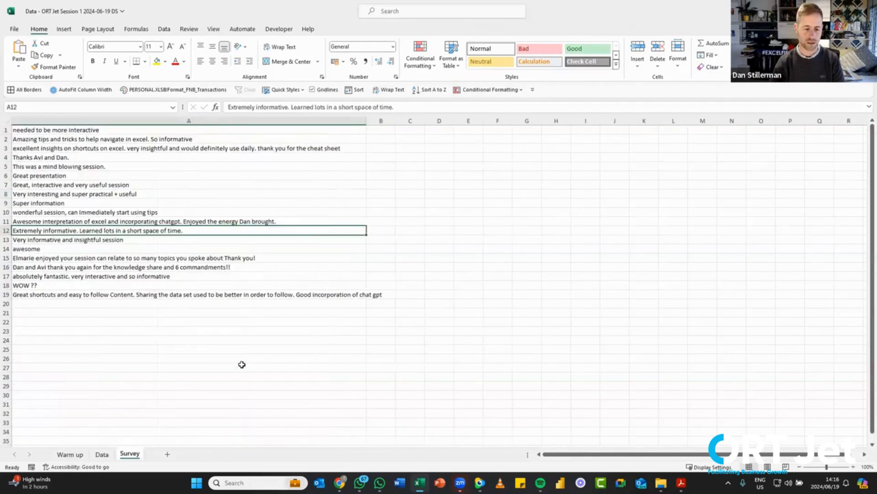
# Step: Switch to the keyboard shortcuts sheet, view the navigation shortcuts on page 1, and return to the Excel workbook
pyautogui.hotkey('alt', 'Tab')
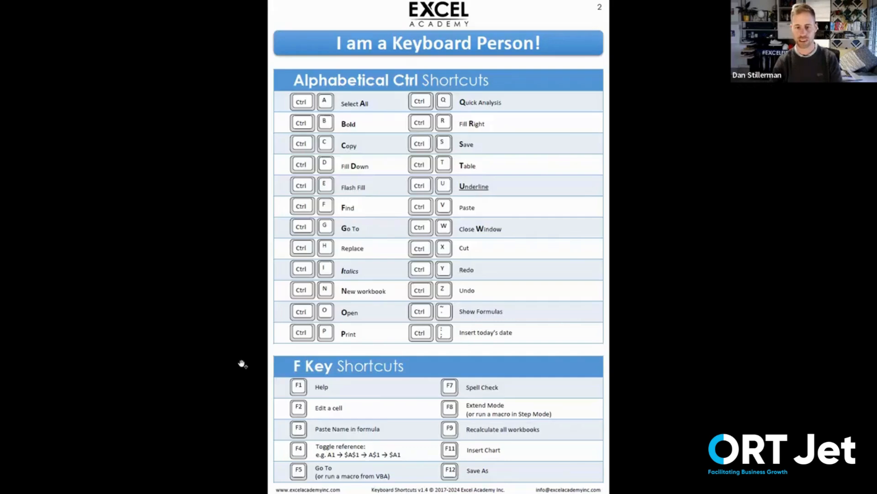
pyautogui.press('pageup')
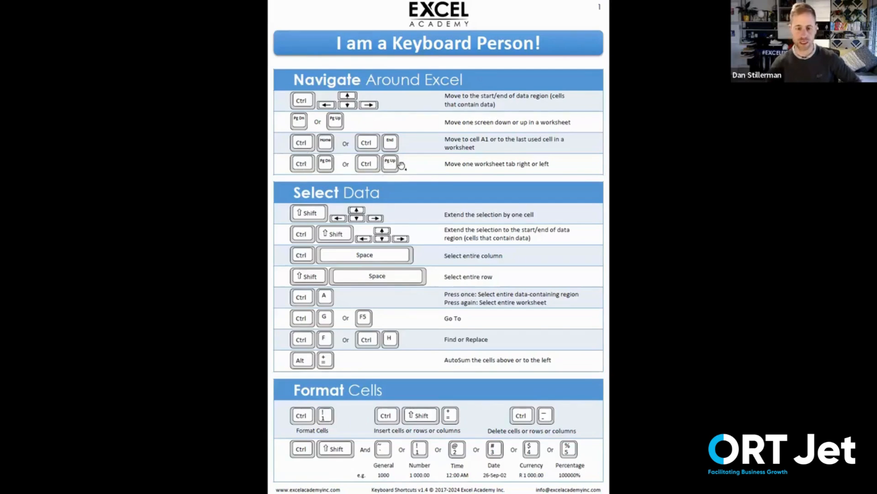
pyautogui.hotkey('alt', 'Tab')
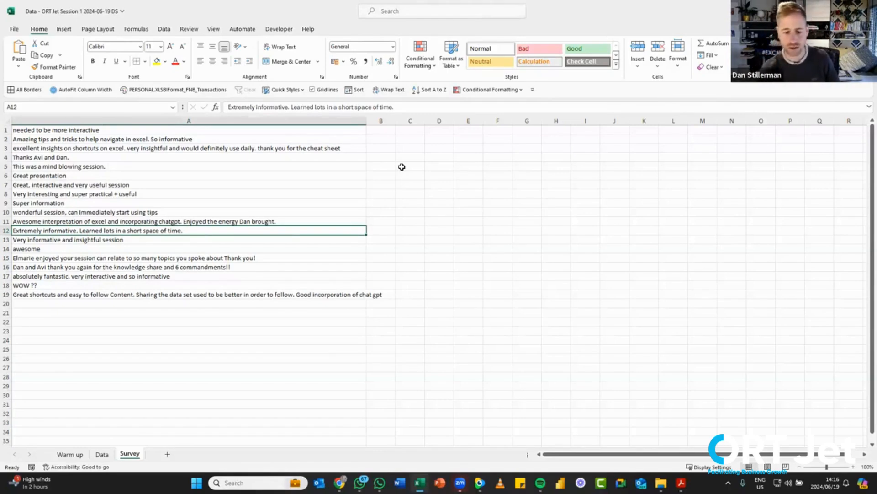
# Step: Switch to Chrome, open a new tab and alternate between it and the WeTransfer tab, and return to the Excel workbook
pyautogui.click(340, 482)
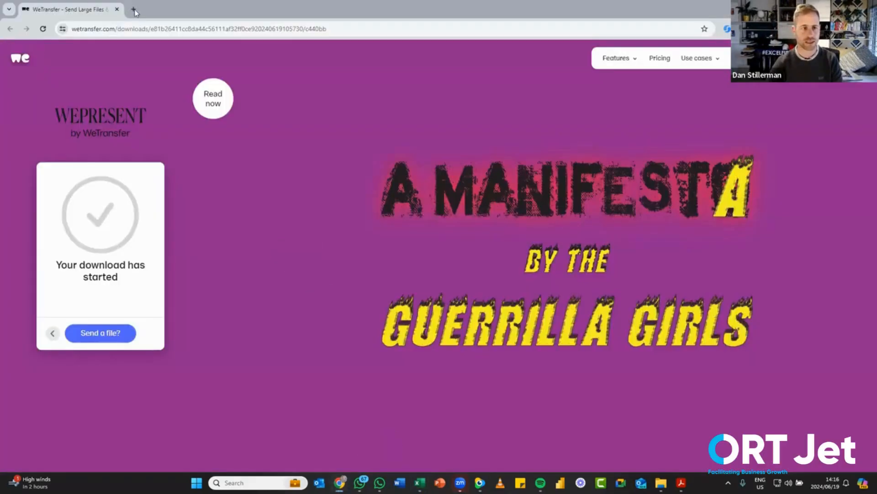
pyautogui.hotkey('ctrl', 't')
pyautogui.click(82, 4)
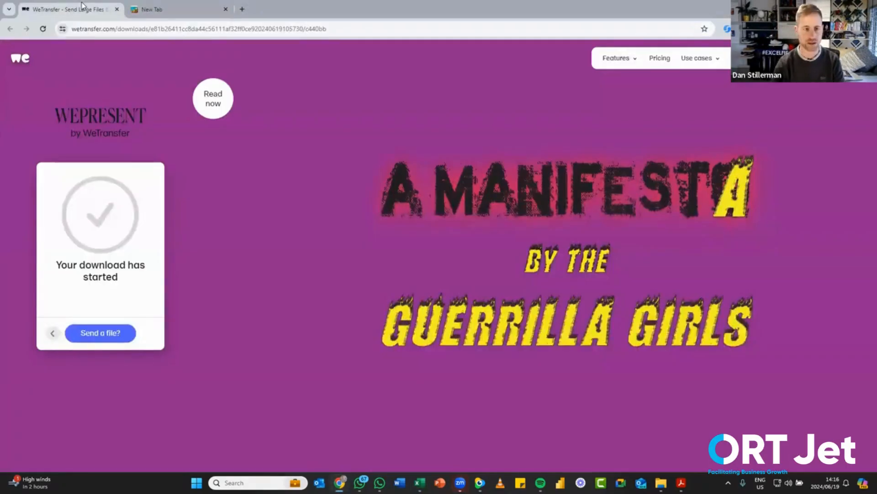
pyautogui.hotkey('ctrl', 'Tab')
pyautogui.click(83, 5)
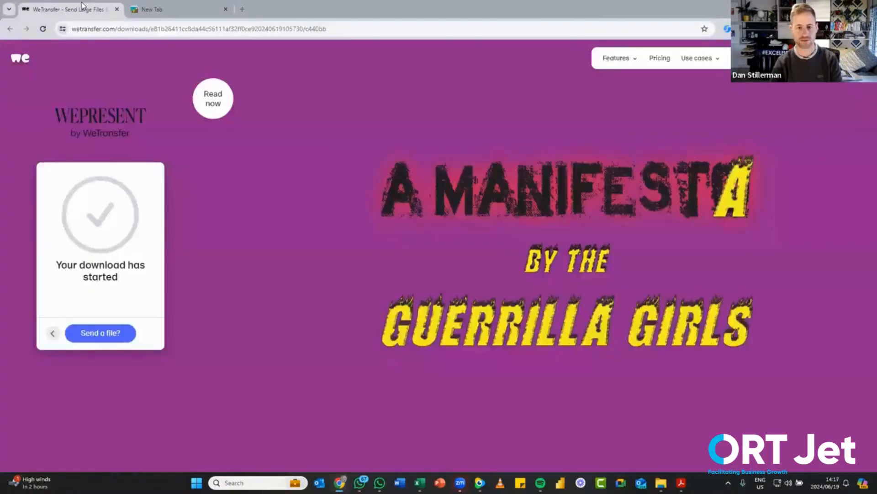
pyautogui.hotkey('alt', 'Tab')
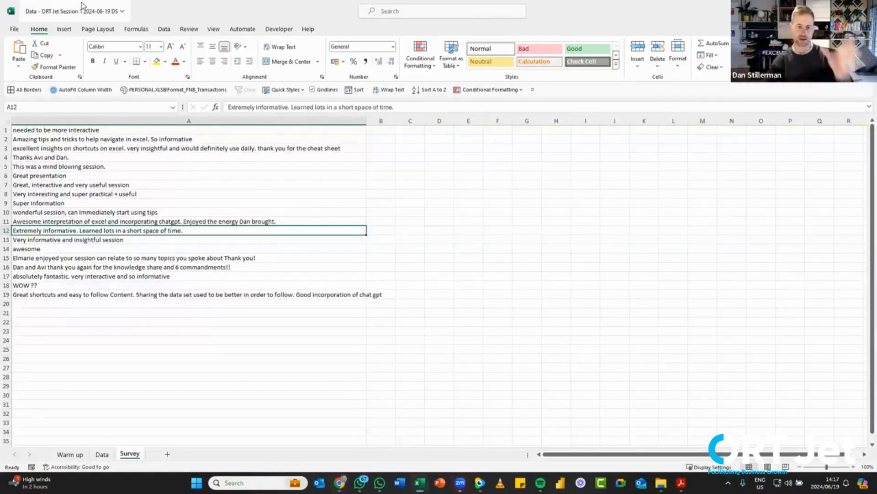
# Step: On the Warm up sheet, enter 1, 2 and 3 in cells A1 to A3
pyautogui.hotkey('ctrl', 'pageup')
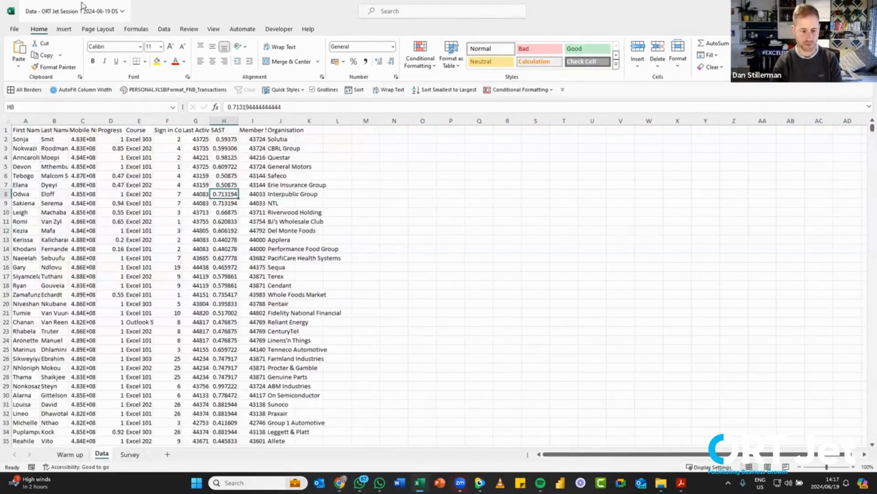
pyautogui.hotkey('ctrl', 'pageup')
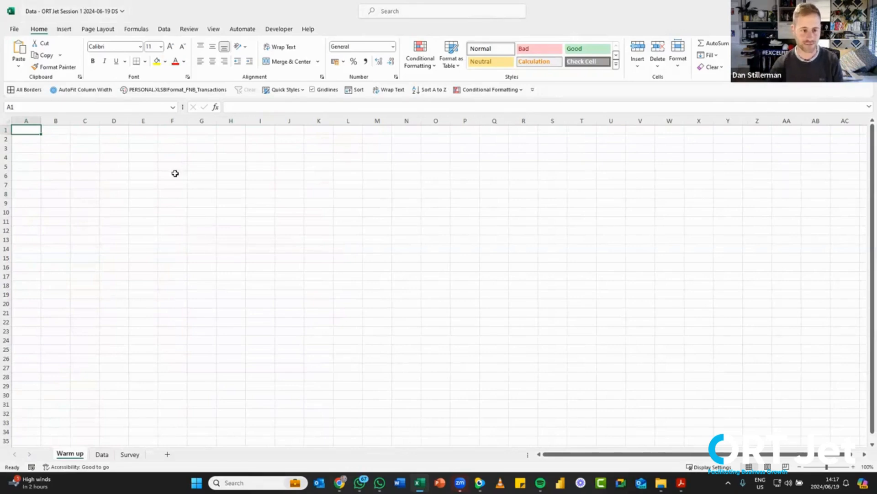
pyautogui.scroll(2, 199, 219)
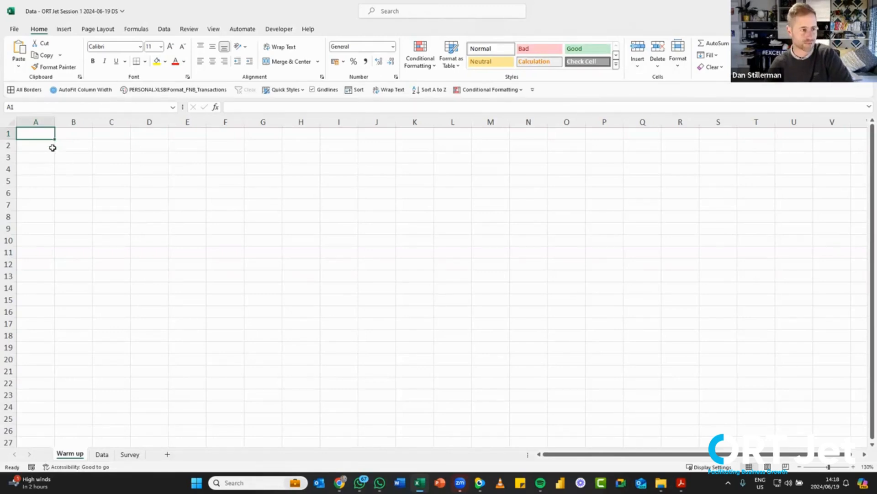
pyautogui.press('Down')
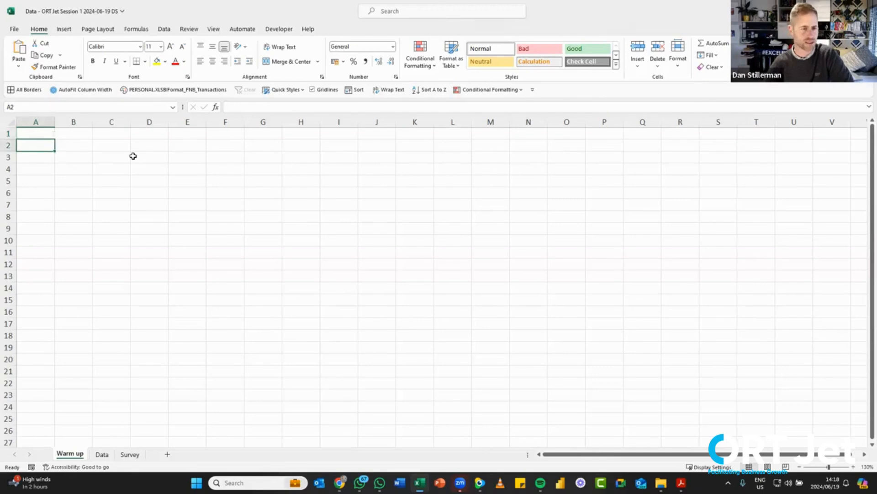
pyautogui.press('Up')
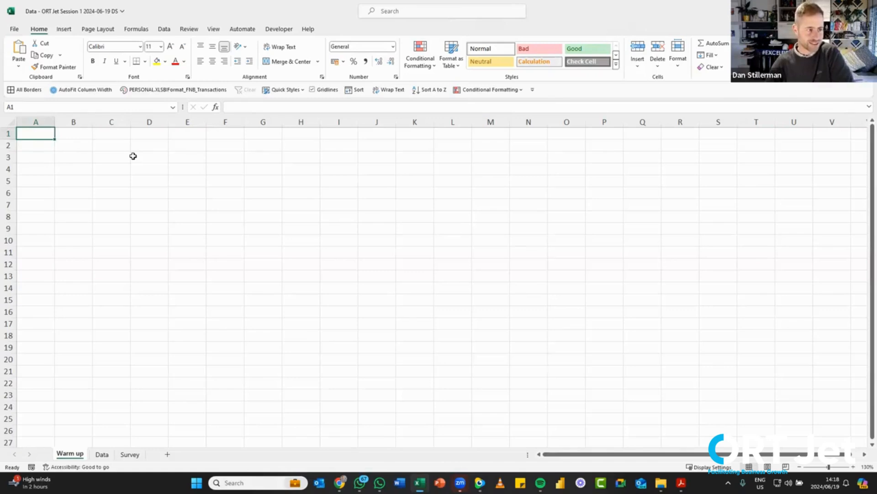
pyautogui.write('1')
pyautogui.press('Return')
pyautogui.write('2')
pyautogui.press('Return')
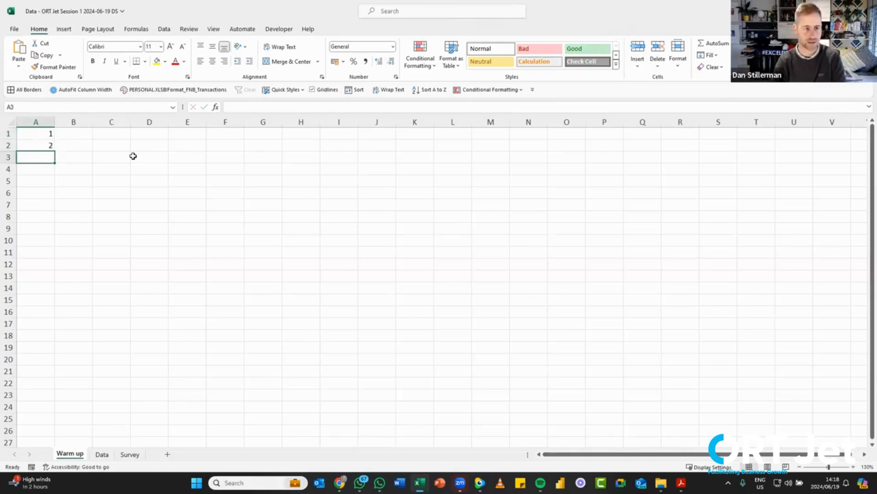
pyautogui.write('3')
pyautogui.press('Return')
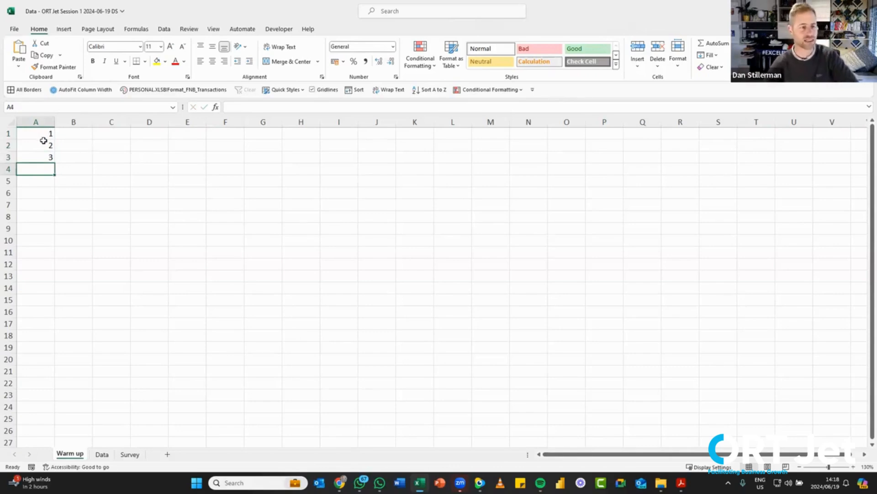
# Step: Try extending the number series from column A's first cells down to A20 twice, undoing the fill each time
pyautogui.moveTo(46, 133); pyautogui.dragTo(45, 146)
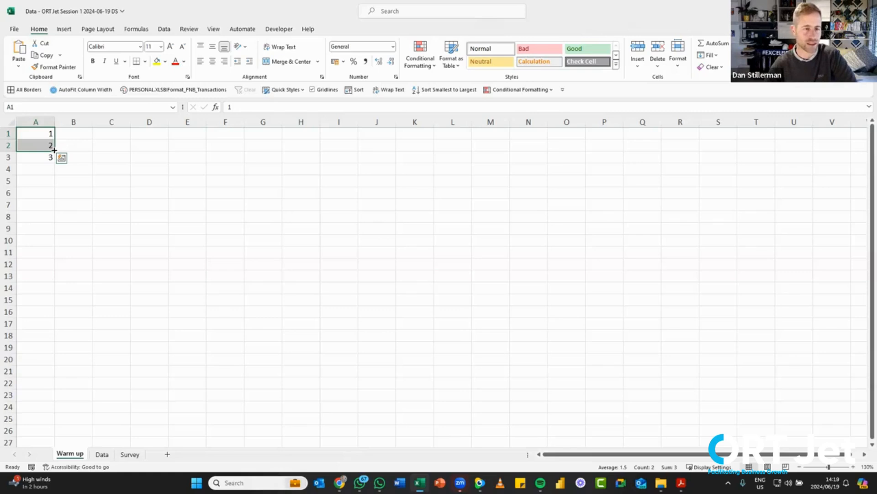
pyautogui.moveTo(54, 149); pyautogui.dragTo(52, 365)
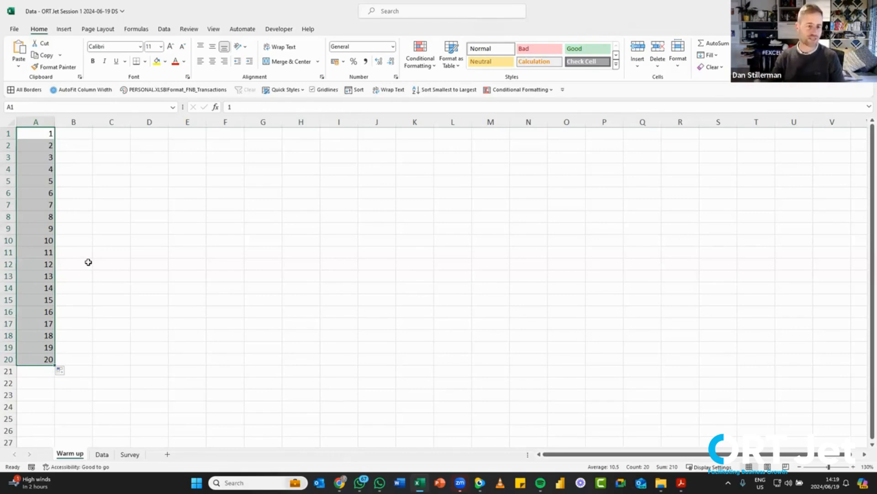
pyautogui.hotkey('ctrl', 'z')
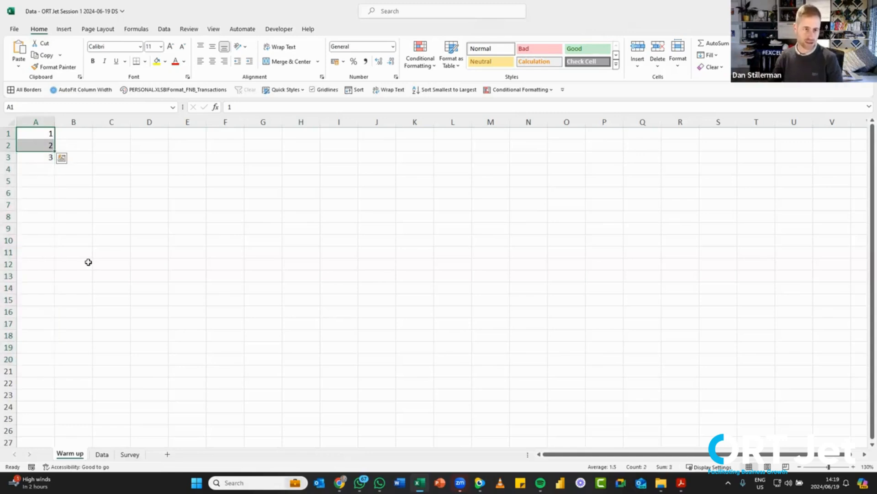
pyautogui.click(83, 228)
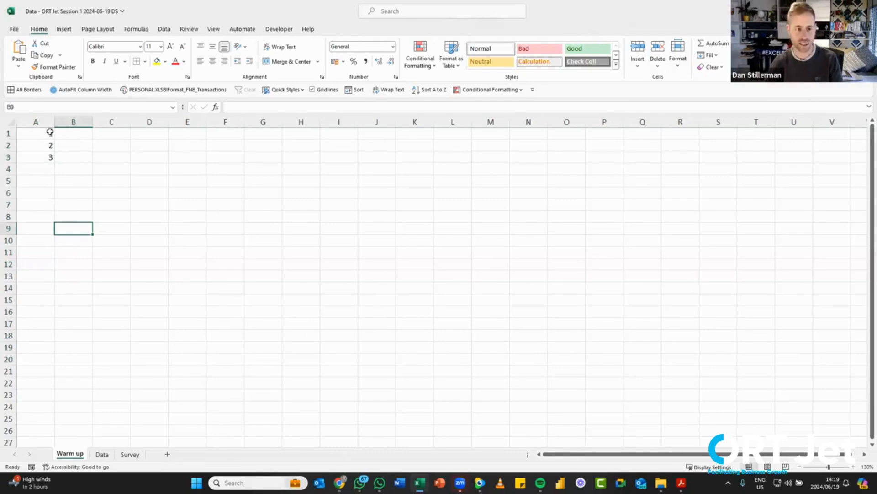
pyautogui.moveTo(46, 136); pyautogui.dragTo(55, 356)
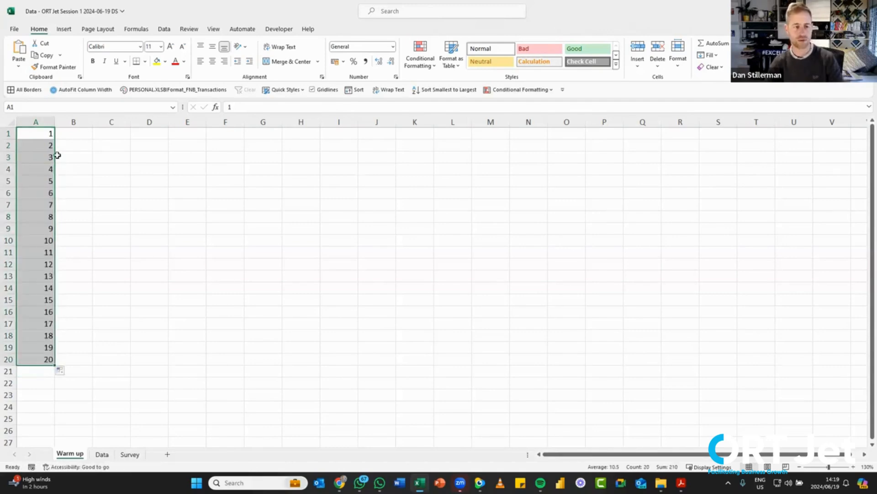
pyautogui.hotkey('ctrl', 'z')
# Step: Fill cell A1 down to A20 and apply the Fill Series option to number the rows 1 to 20
pyautogui.click(48, 134)
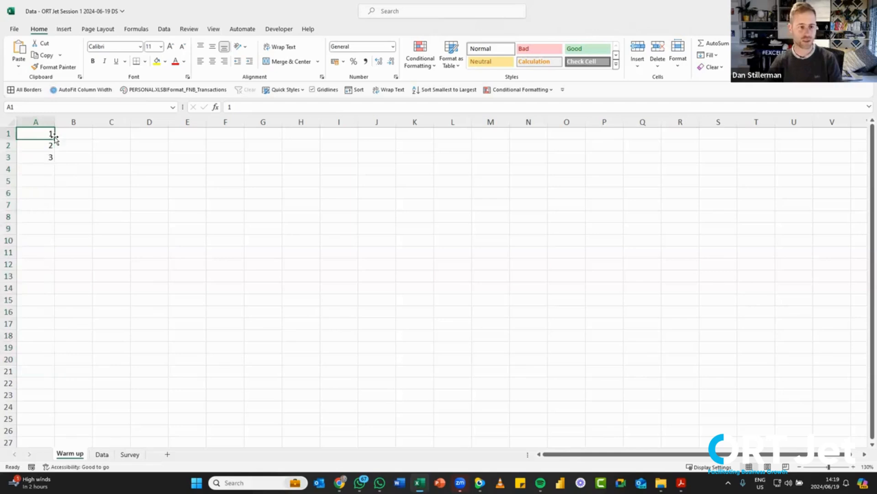
pyautogui.moveTo(55, 139); pyautogui.dragTo(56, 365)
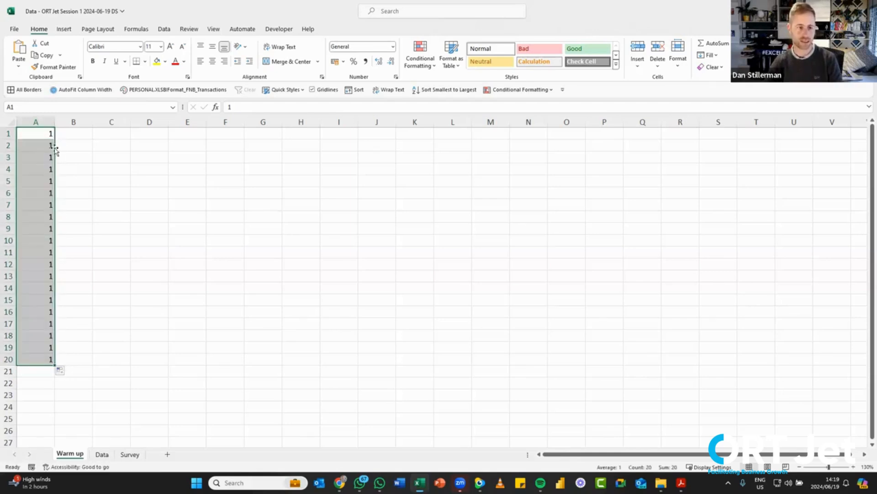
pyautogui.click(64, 372)
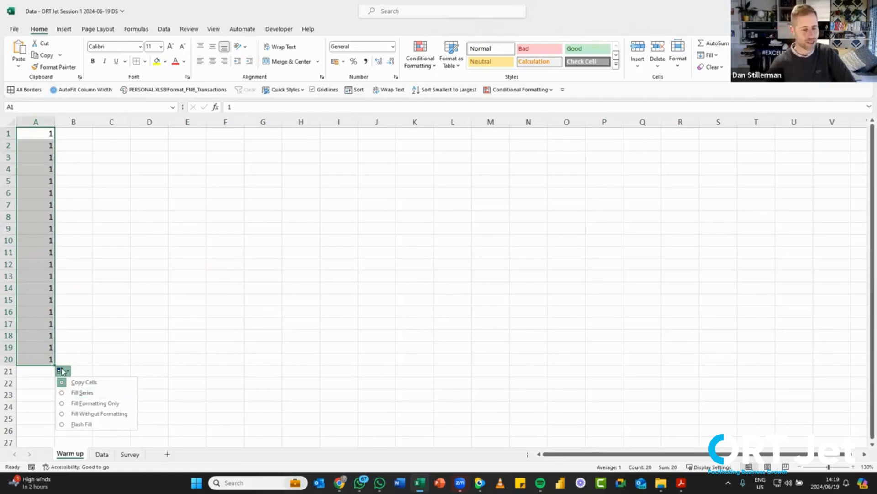
pyautogui.click(99, 391)
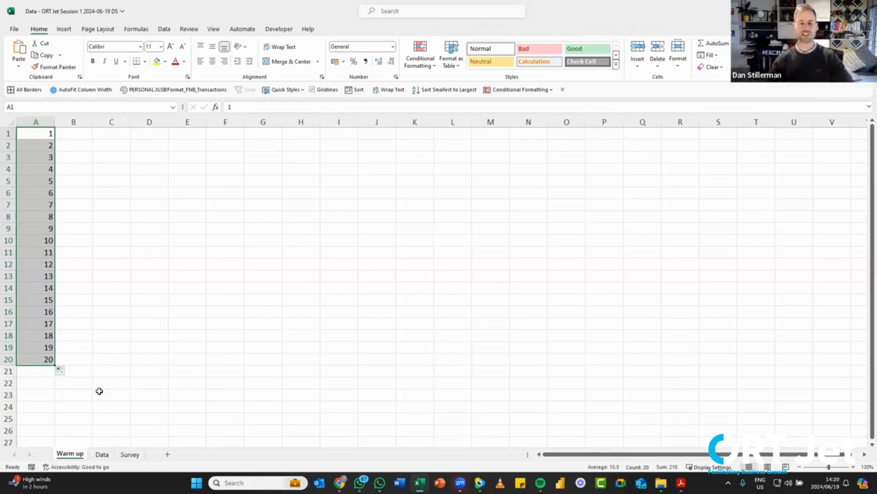
# Step: Enter the date 19 June in cell B1, and reselect that cell
pyautogui.click(72, 133)
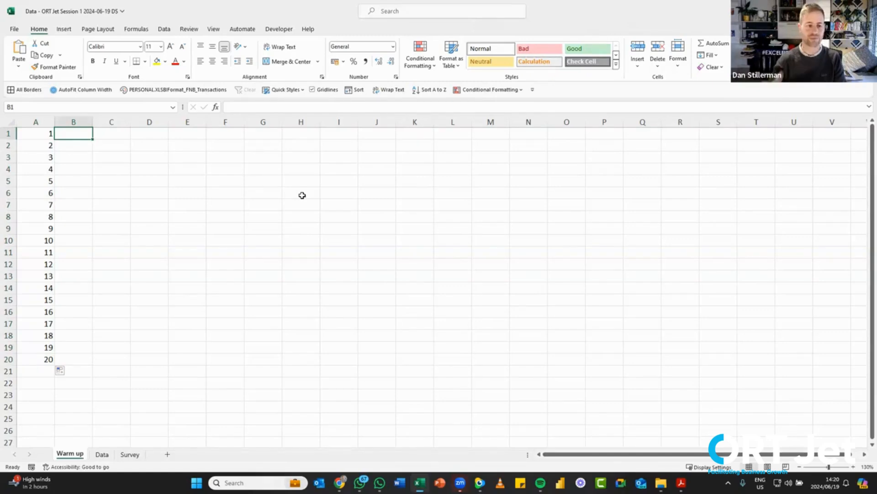
pyautogui.press('F2')
pyautogui.write('19 ')
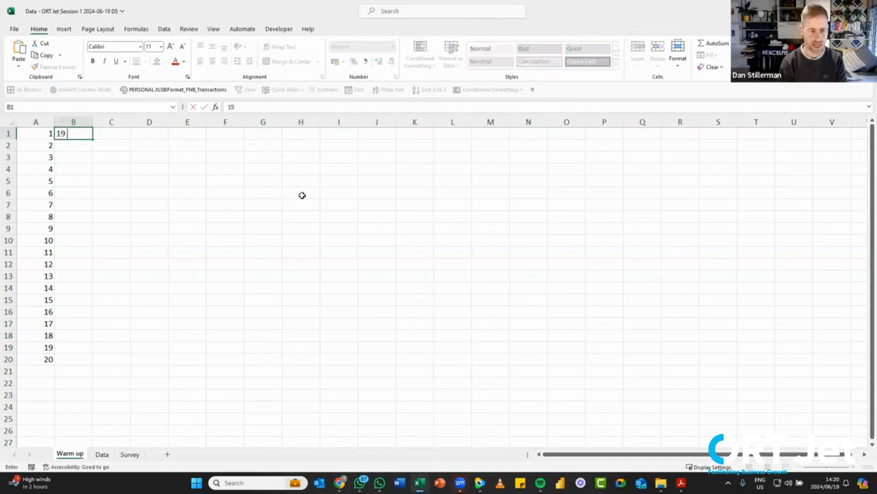
pyautogui.write('June')
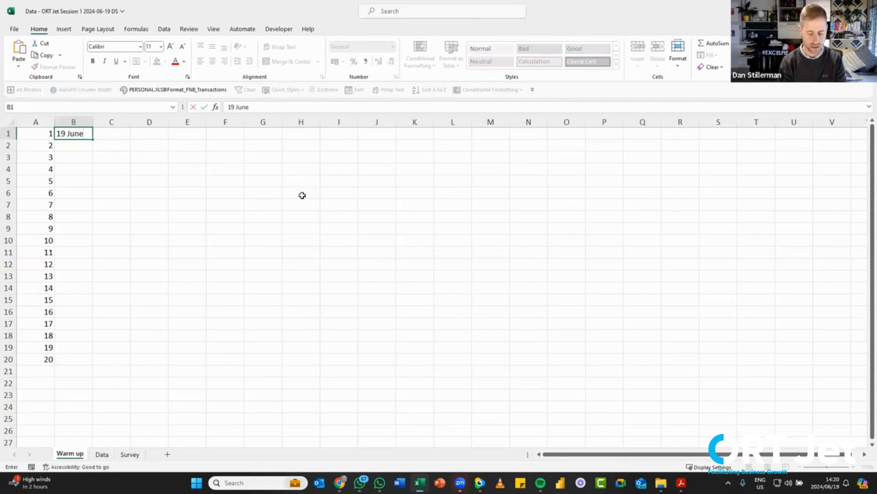
pyautogui.press('Return')
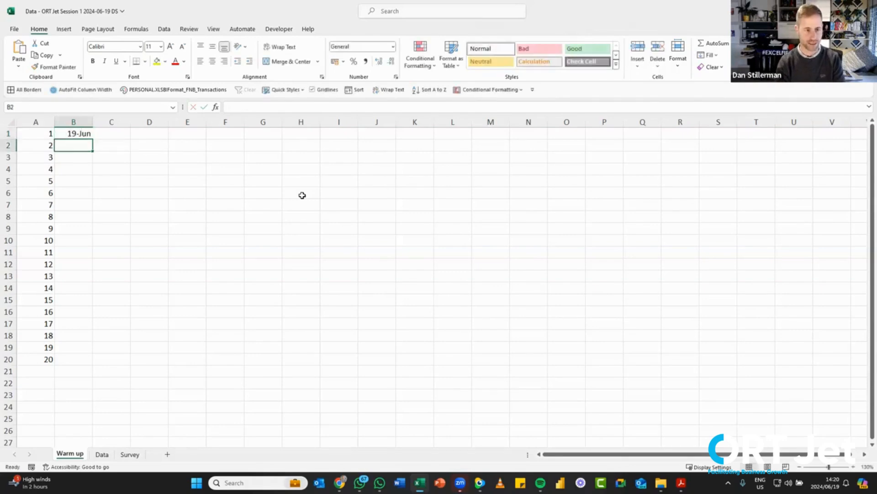
pyautogui.press('Up')
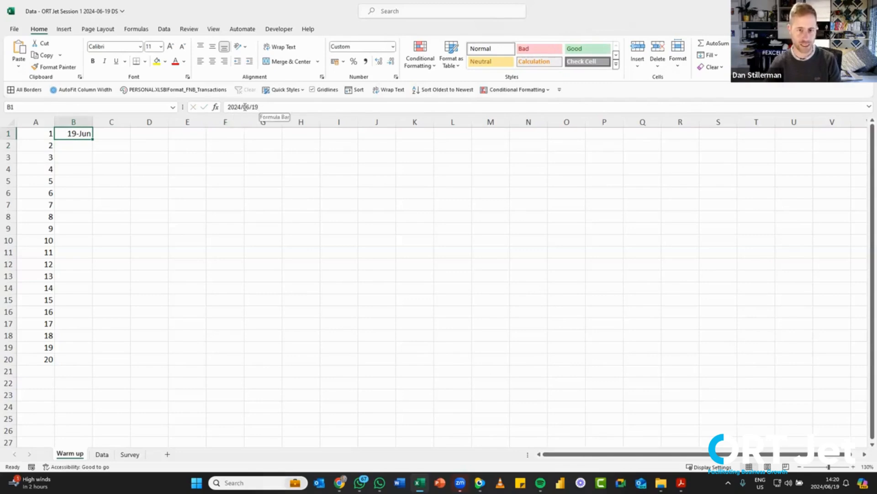
# Step: Undo the 19-Jun entry in cell B1 and insert the current date there as the fixed value 2024/06/19
pyautogui.hotkey('ctrl', 'z')
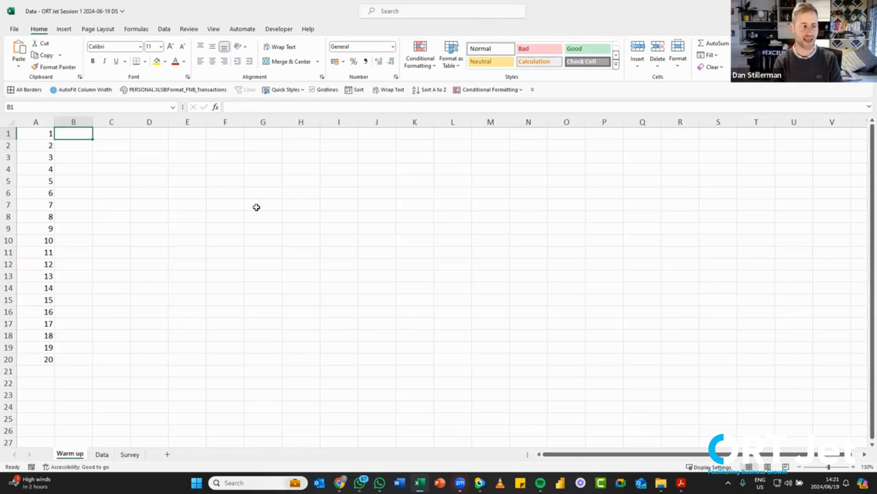
pyautogui.hotkey('ctrl', ';')
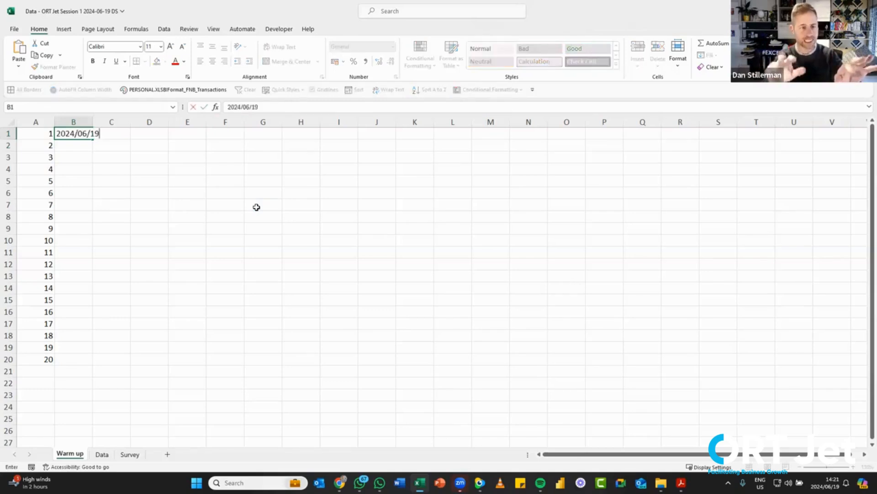
pyautogui.press('Return')
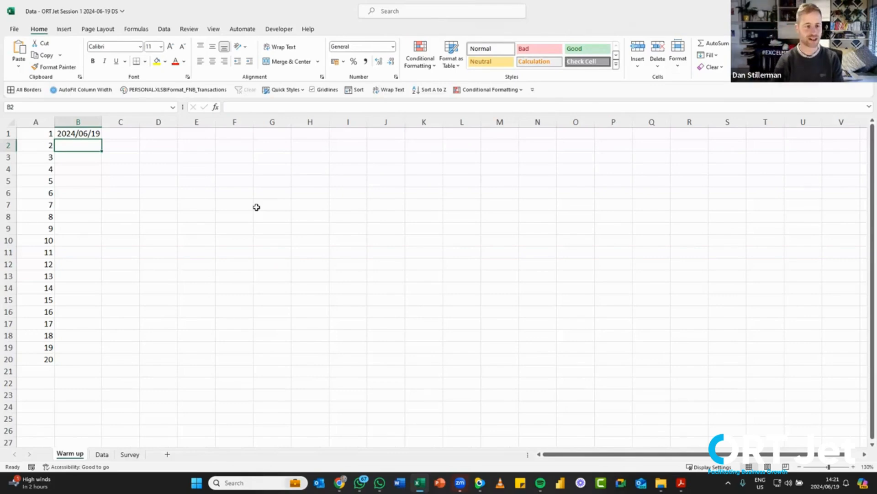
pyautogui.press('Up')
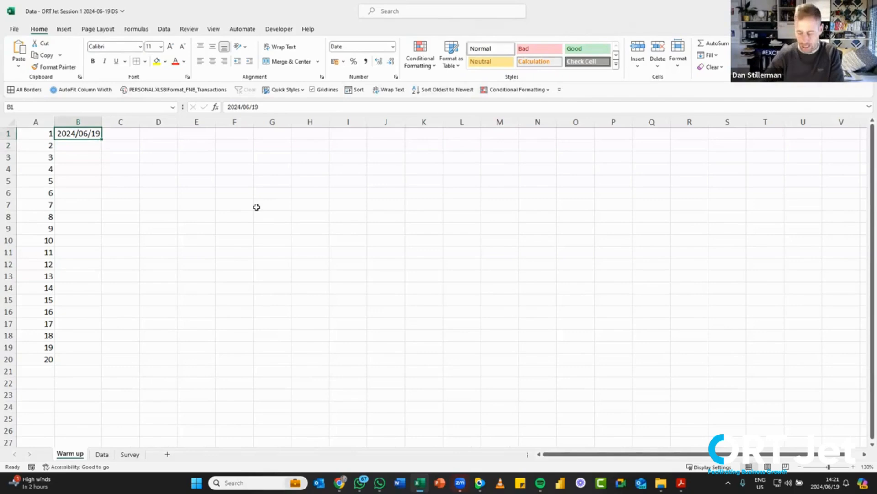
# Step: Enter the formula =TODAY() in cell C1
pyautogui.press('Right')
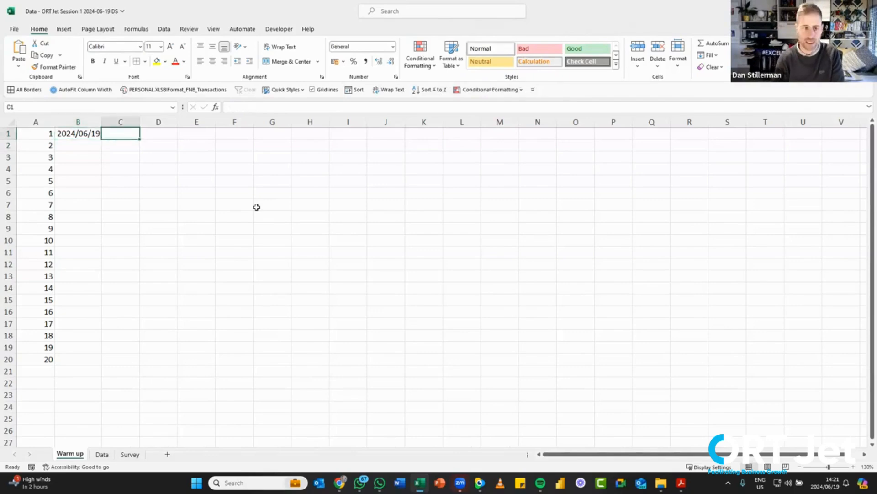
pyautogui.write('=to')
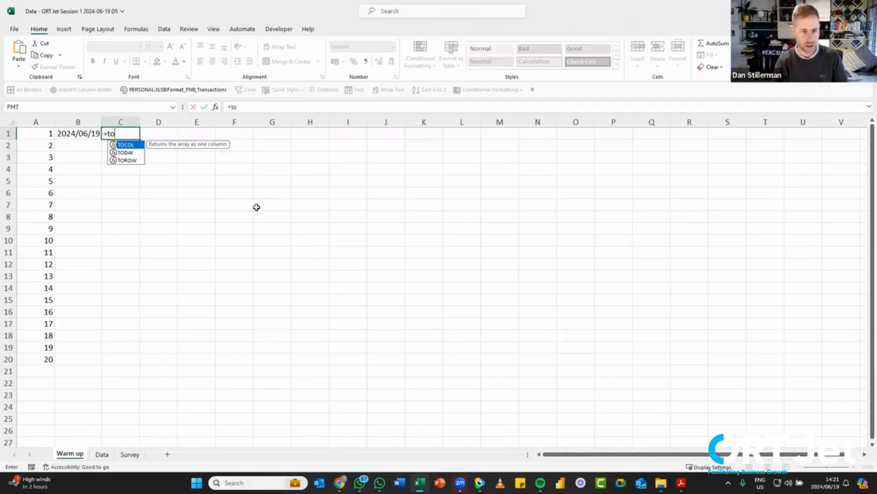
pyautogui.press('Down')
pyautogui.press('Down')
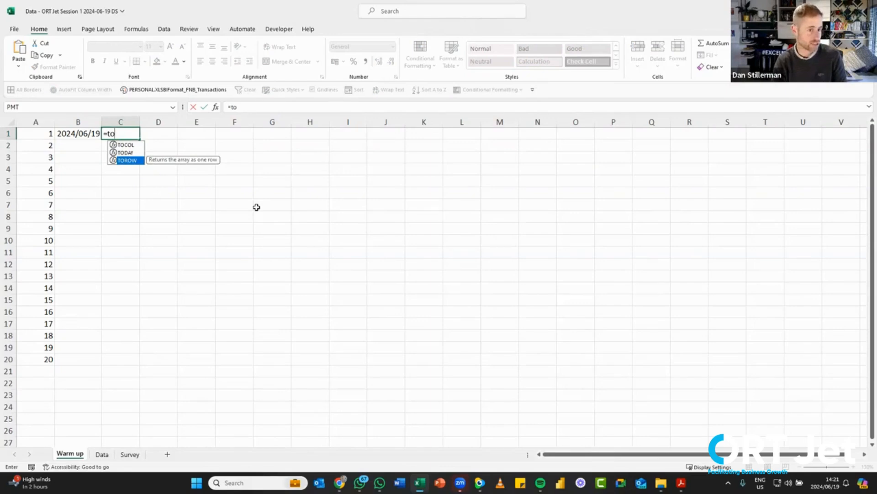
pyautogui.press('Up')
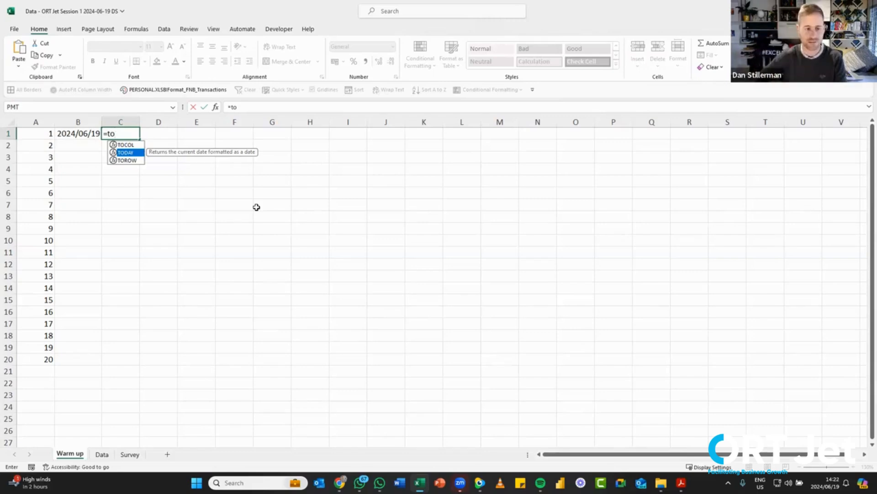
pyautogui.press('Tab')
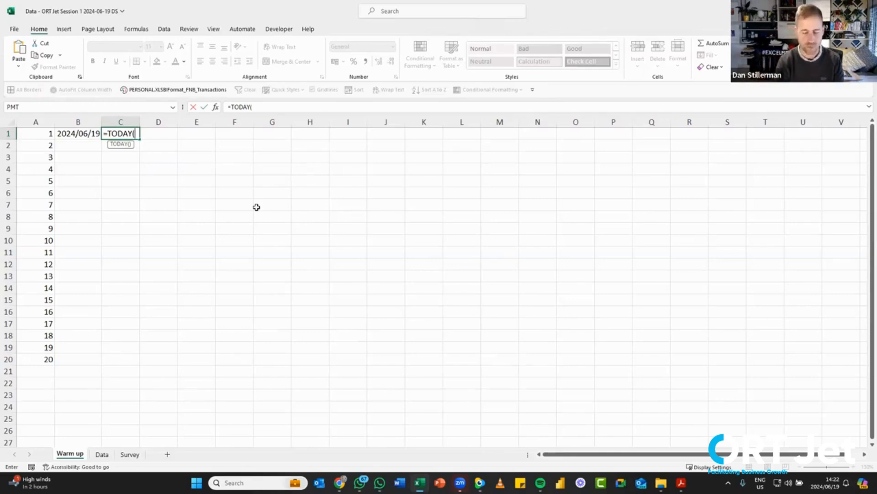
pyautogui.write(')')
pyautogui.press('Return')
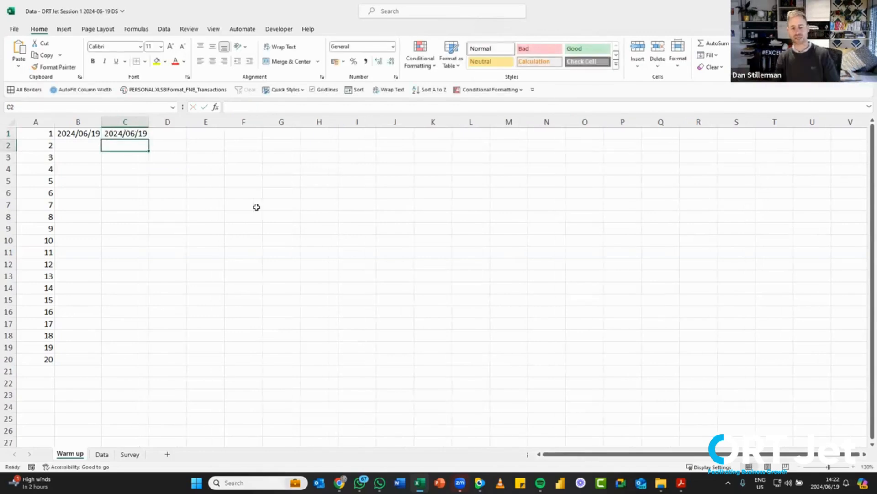
# Step: Compare the contents of the fixed date in B1 with the TODAY formula in C1
pyautogui.press('Up')
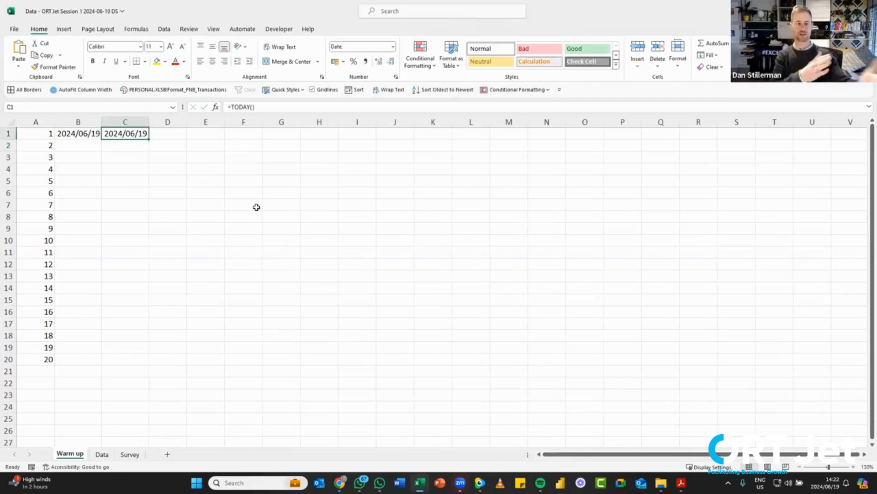
pyautogui.press('Left')
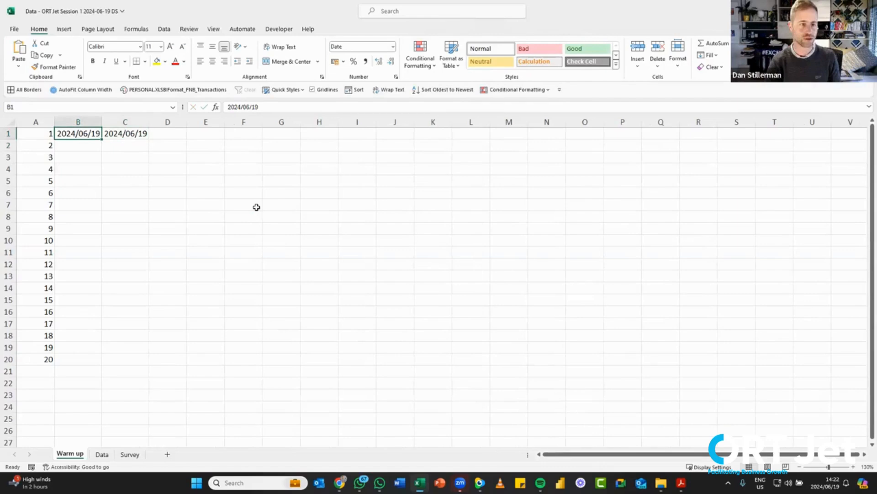
pyautogui.press('Right')
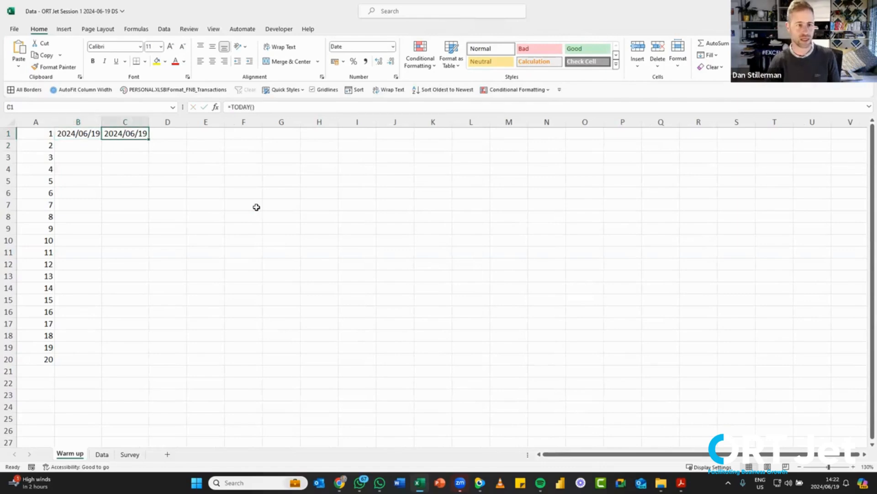
pyautogui.press('Left')
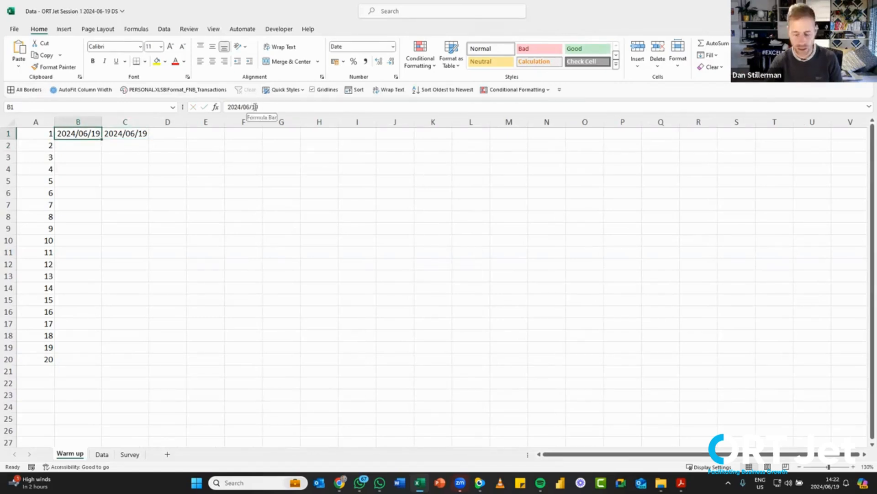
pyautogui.click(141, 136)
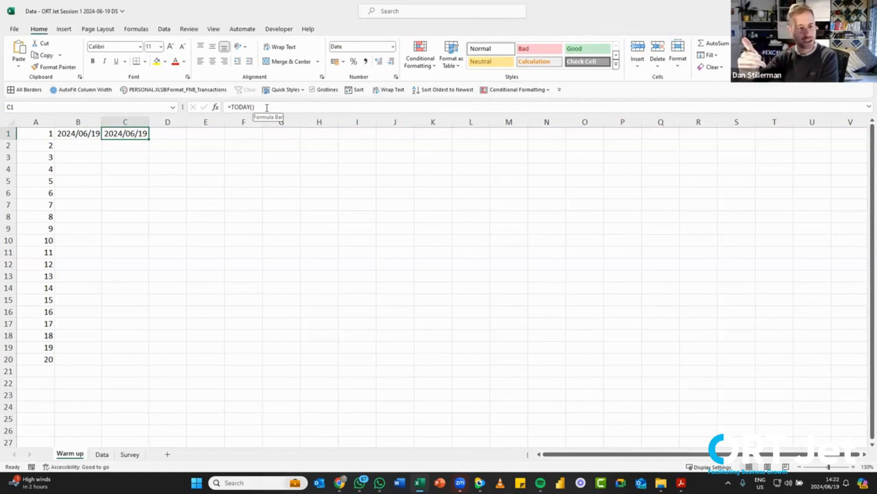
pyautogui.press('Left')
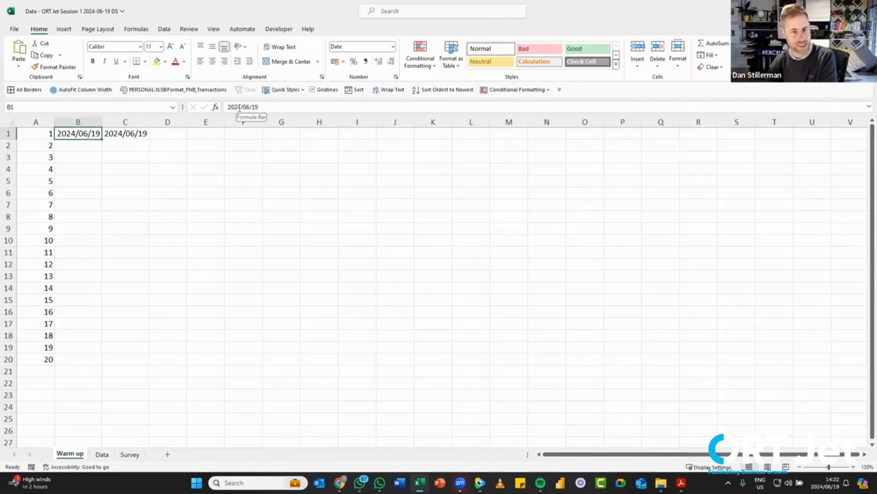
pyautogui.press('Right')
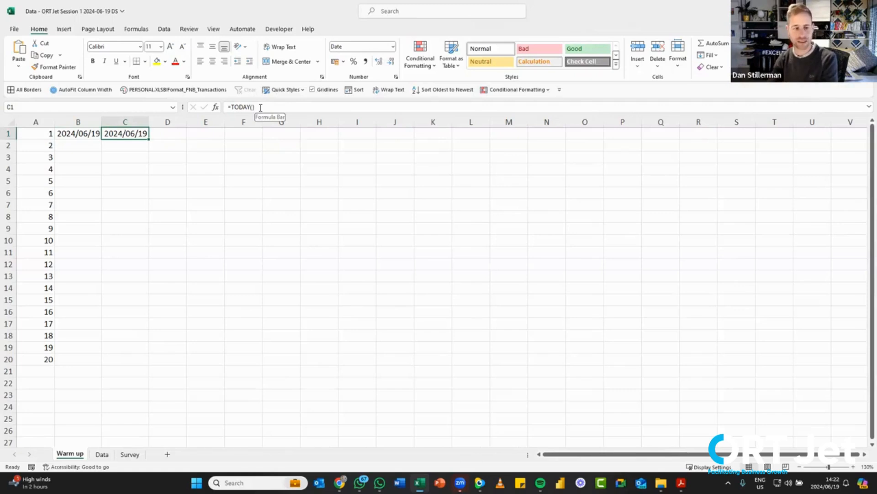
# Step: Clear cell C1, and undo both the clearing and the TODAY formula entry
pyautogui.press('Delete')
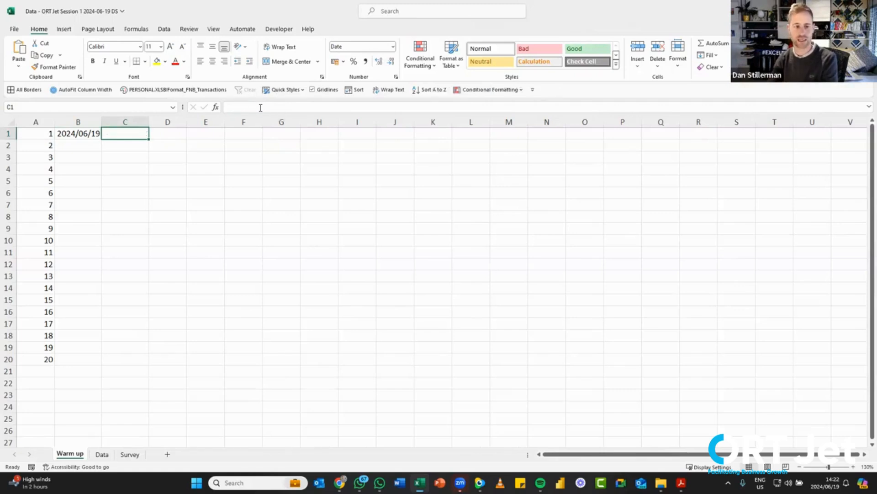
pyautogui.hotkey('ctrl', 'z')
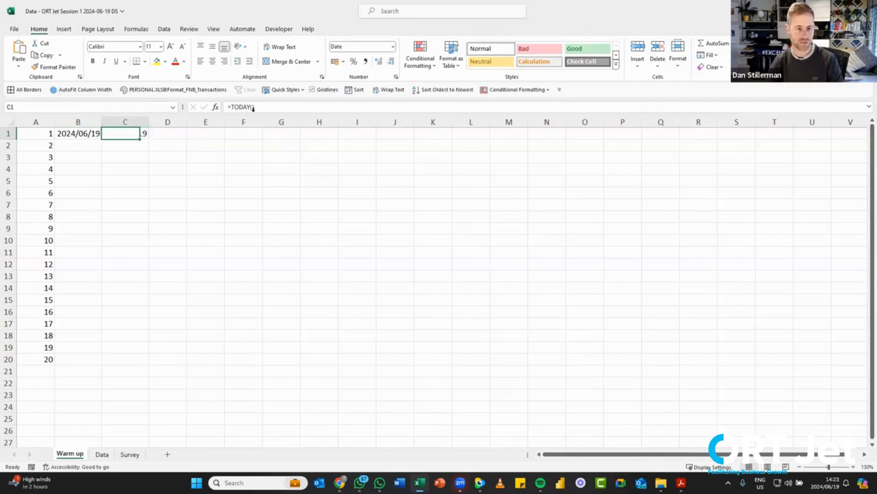
pyautogui.hotkey('ctrl', 'z')
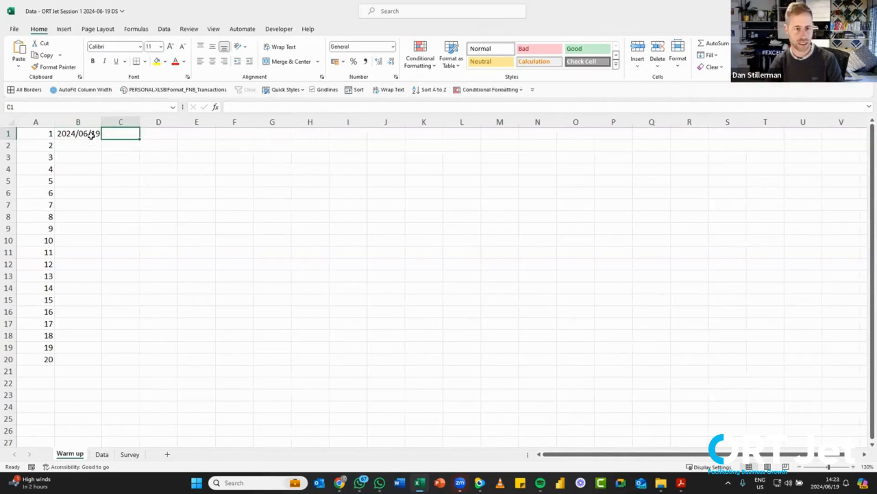
# Step: Try filling the date in B1 down to B20 by extending the selection, and undo the fill
pyautogui.click(92, 141)
pyautogui.click(93, 134)
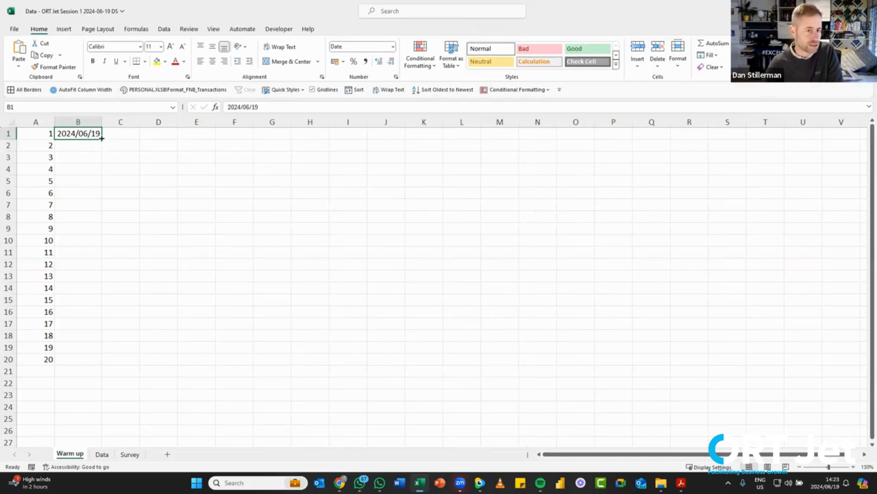
pyautogui.moveTo(101, 138); pyautogui.dragTo(101, 171)
pyautogui.moveTo(99, 186); pyautogui.dragTo(104, 364)
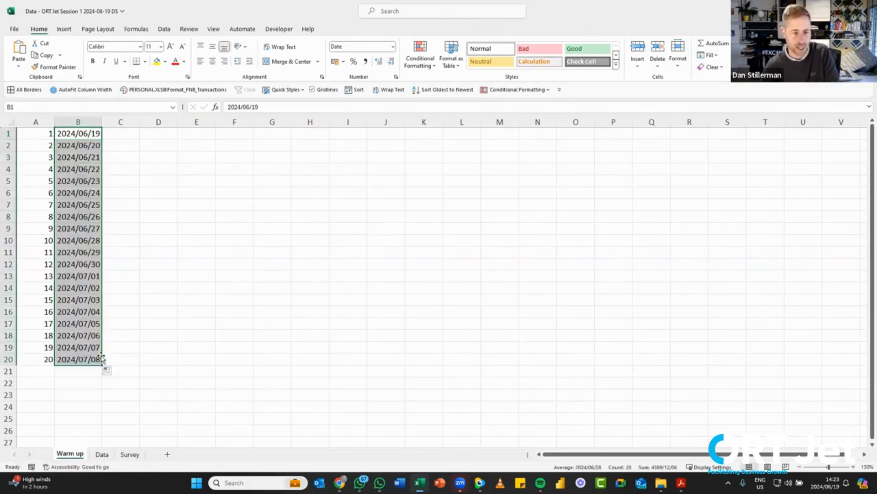
pyautogui.hotkey('ctrl', 'z')
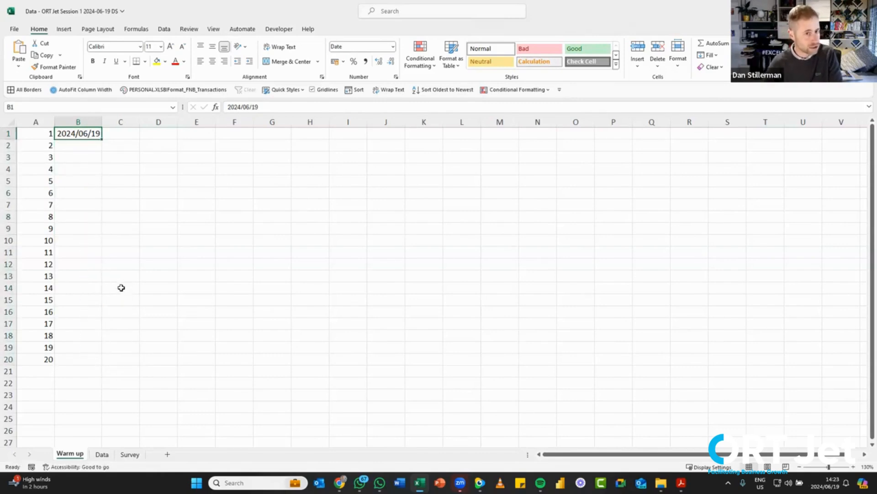
# Step: Auto-fill the date in B1 down to B20 to match column A, and apply the Fill Weekdays option
pyautogui.doubleClick(102, 138)
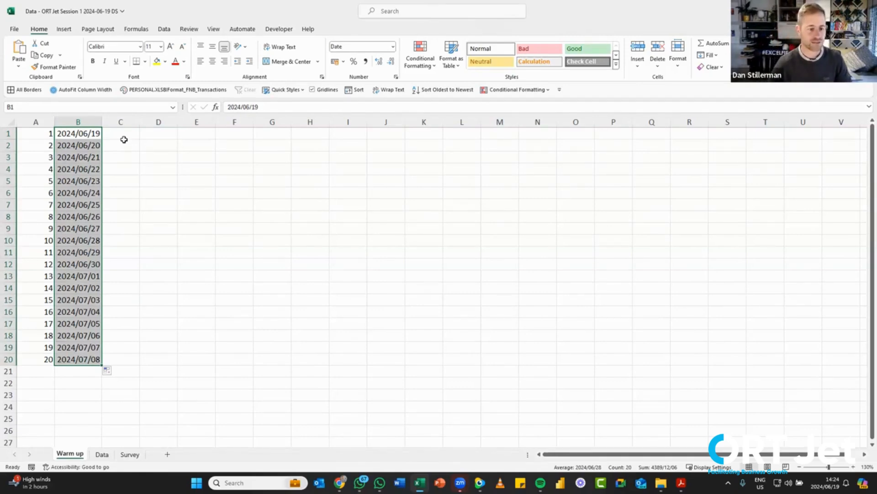
pyautogui.click(110, 371)
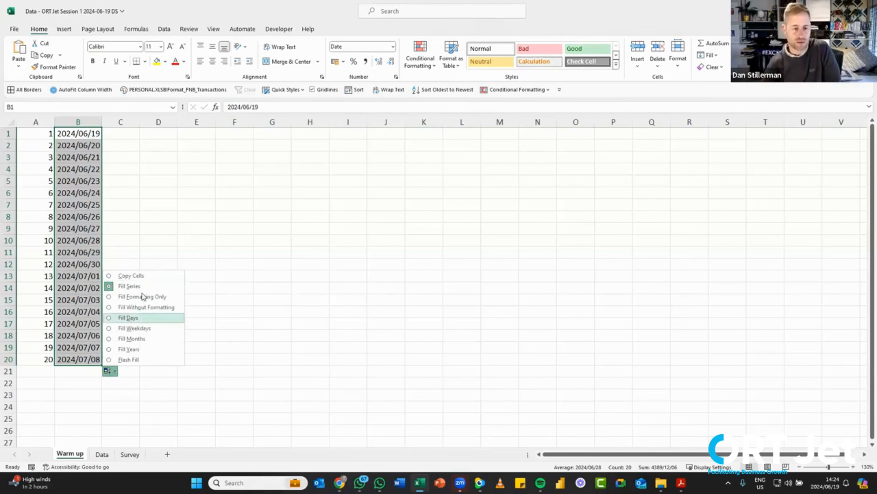
pyautogui.click(145, 329)
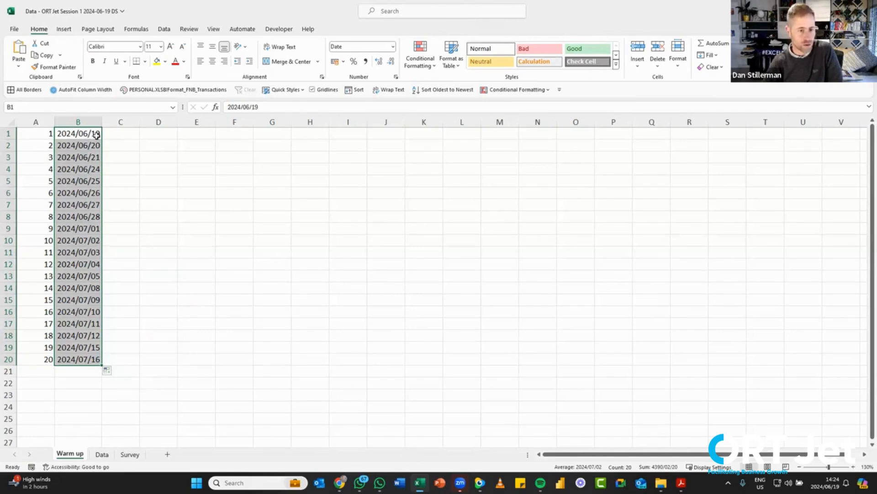
# Step: Switch the date fill in column B to Fill Months, followed by Fill Years
pyautogui.click(108, 370)
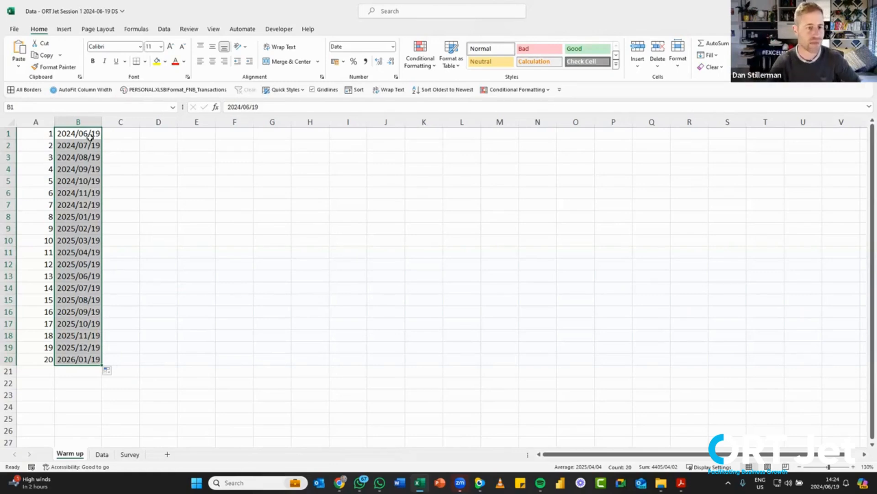
pyautogui.click(107, 369)
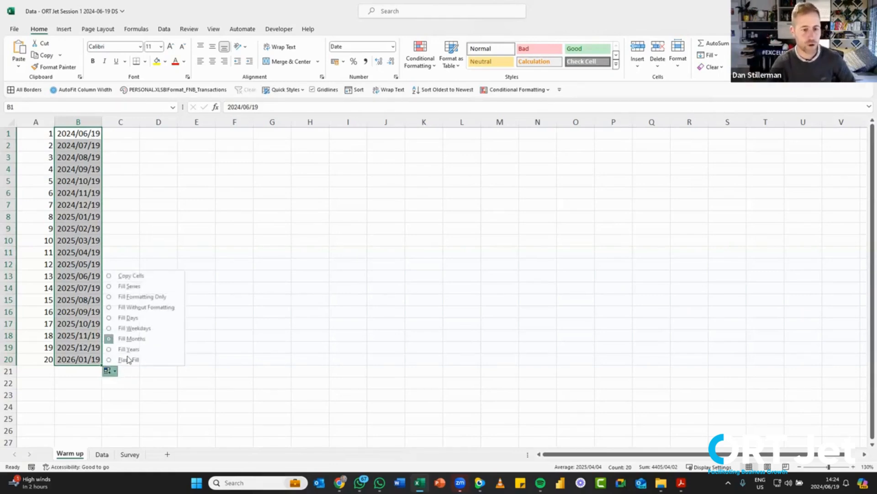
pyautogui.click(128, 347)
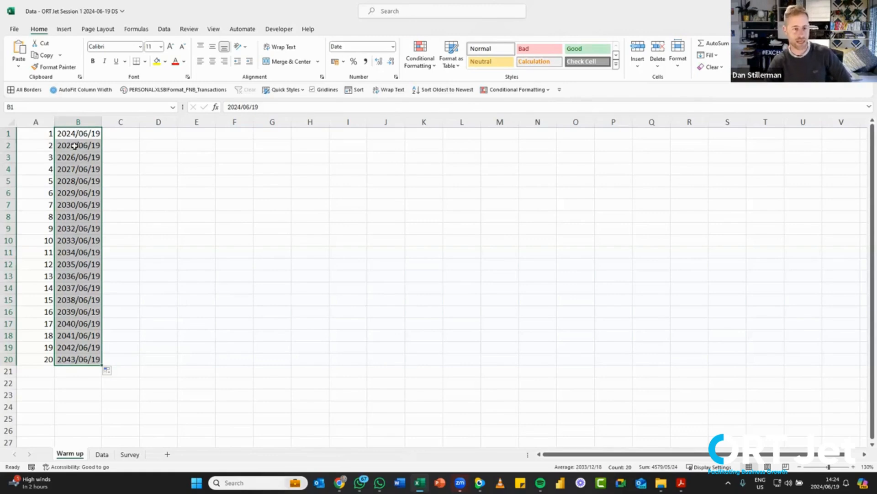
# Step: Set the date fill in B1 to B20 to the Fill Series option for consecutive days
pyautogui.click(108, 370)
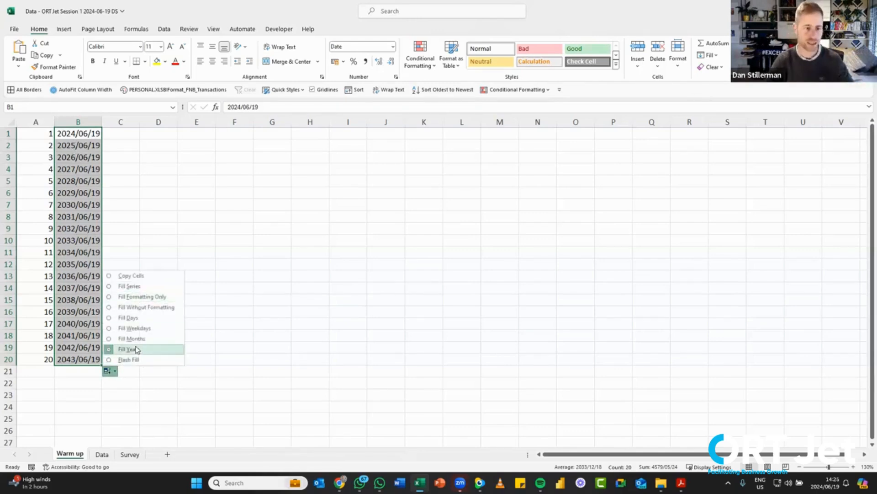
pyautogui.click(135, 285)
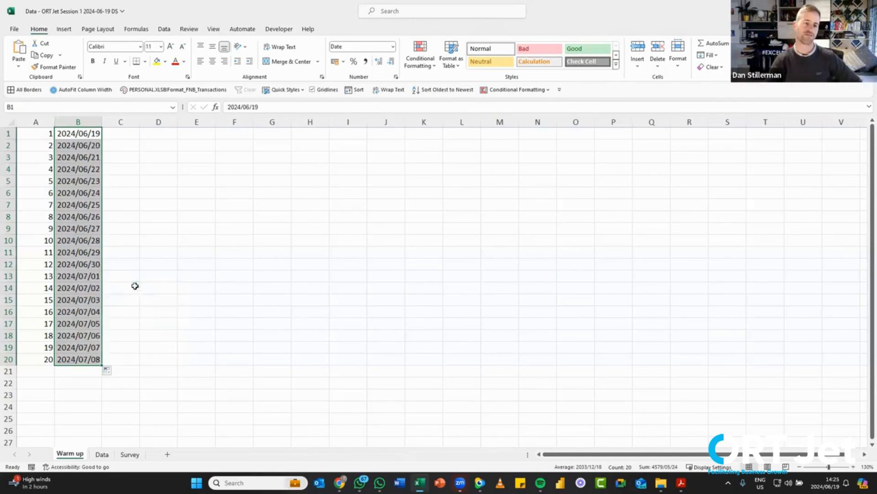
# Step: Enter the weekday Wed in cell C1, and reselect that cell
pyautogui.click(119, 137)
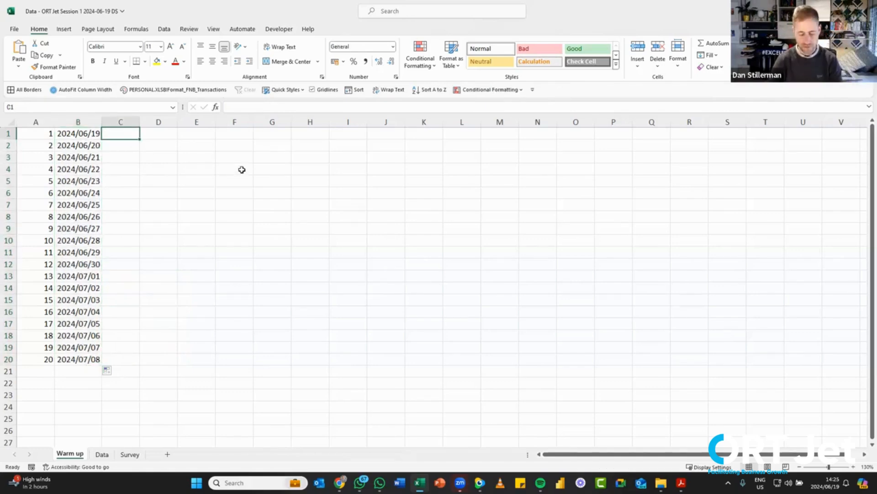
pyautogui.write('Wed')
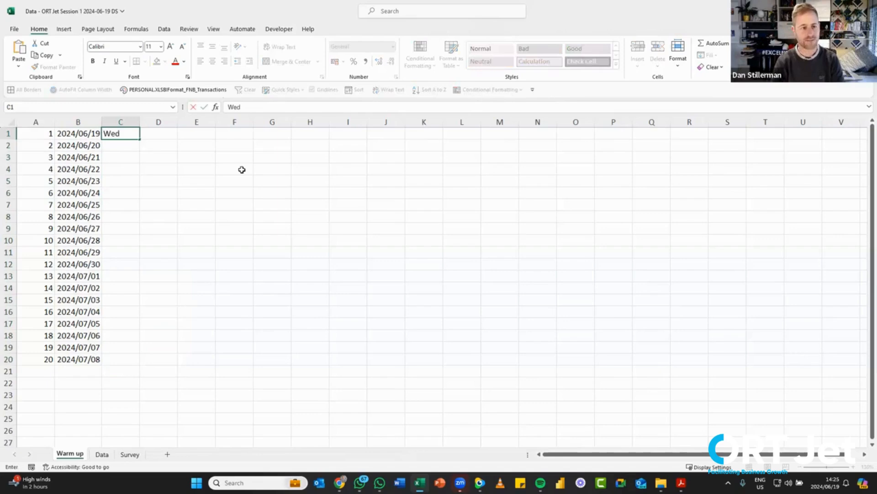
pyautogui.press('Return')
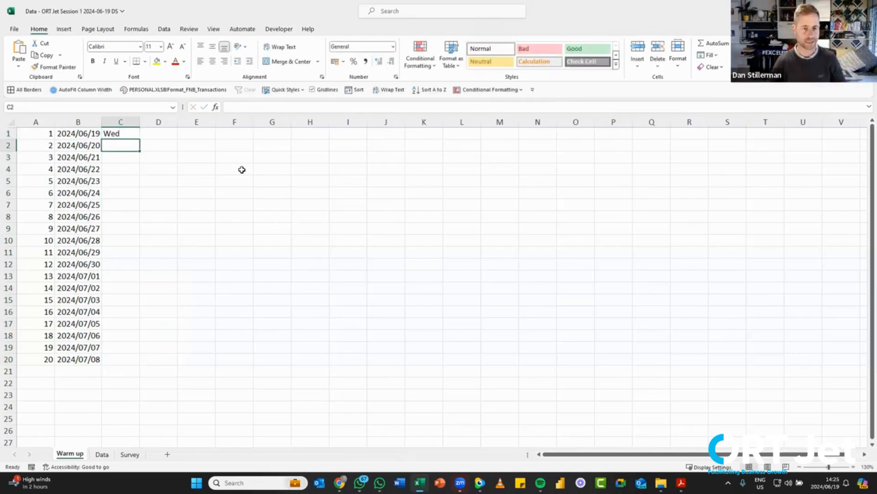
pyautogui.click(124, 135)
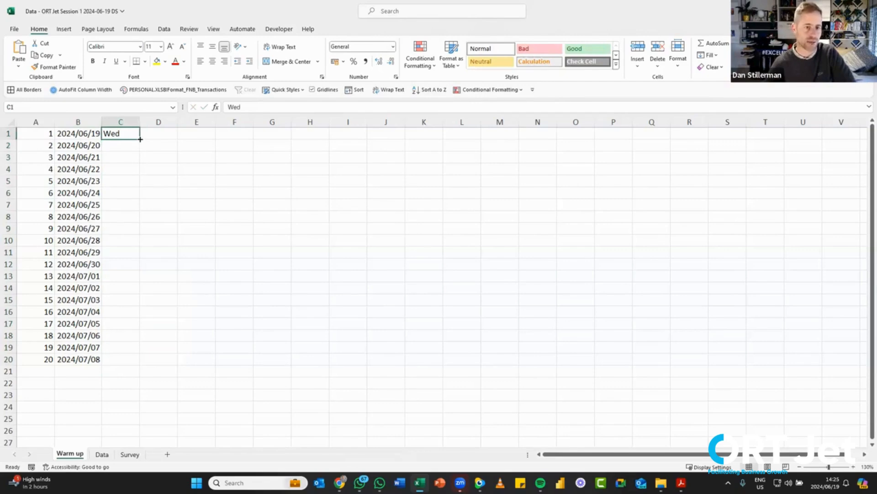
# Step: Auto-fill the weekday in C1 down to C20 to match the neighbouring columns
pyautogui.doubleClick(141, 140)
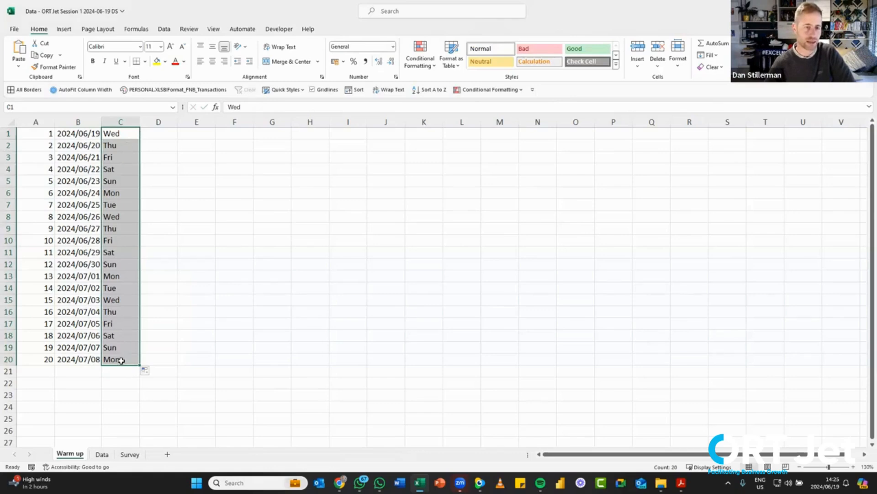
# Step: Enter June in cell D1 and auto-fill the month names down to D20
pyautogui.press('Right')
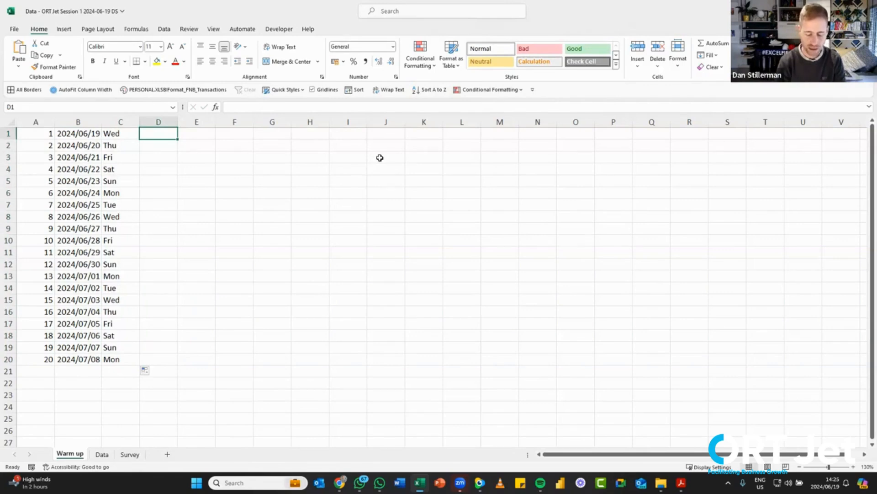
pyautogui.write('June')
pyautogui.press('Return')
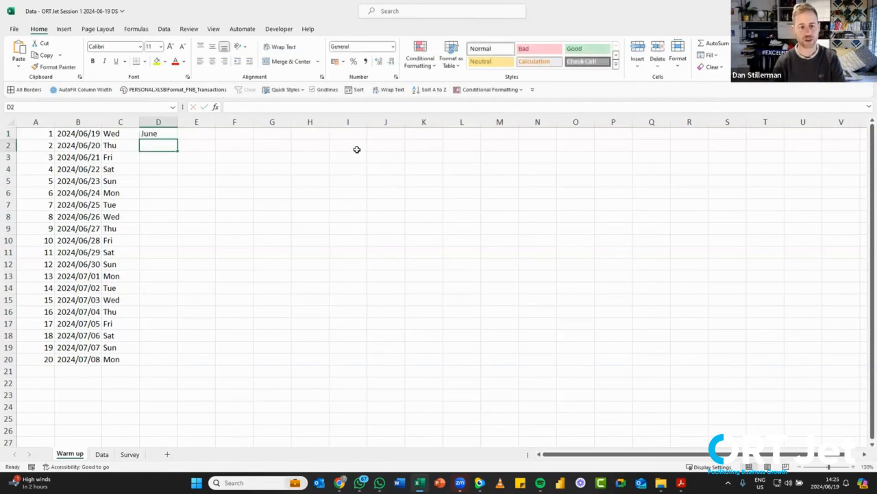
pyautogui.click(177, 139)
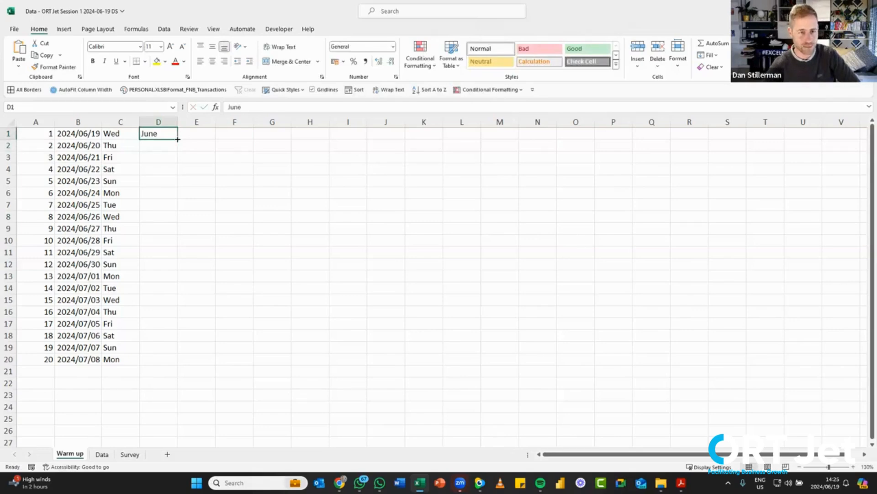
pyautogui.doubleClick(177, 139)
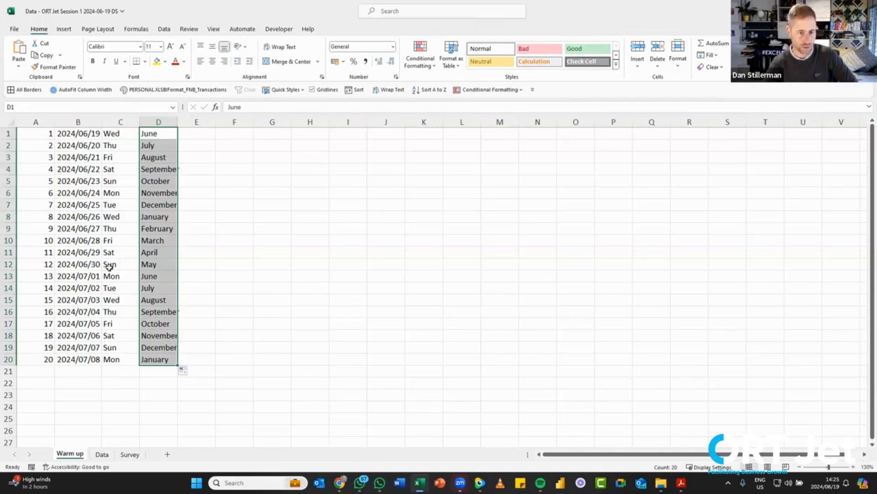
# Step: Refill D1 to D12 from the first cell, using the Copy Cells option to repeat June
pyautogui.click(168, 134)
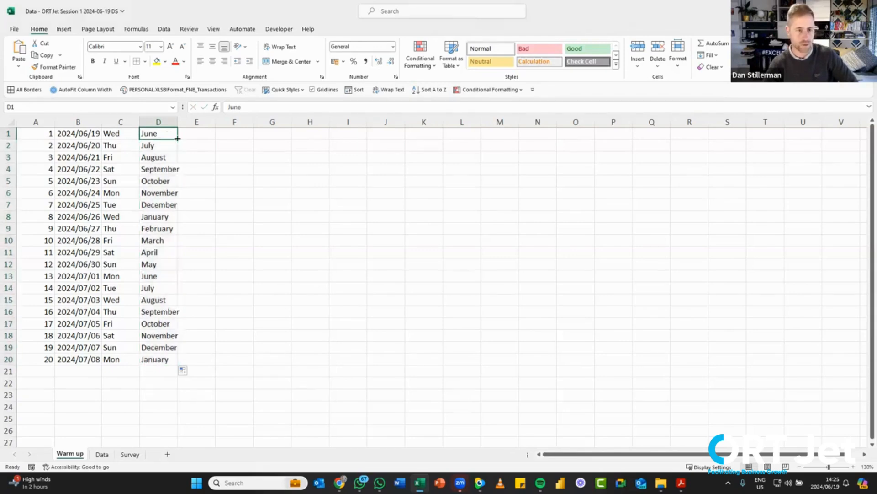
pyautogui.moveTo(177, 138); pyautogui.dragTo(178, 271)
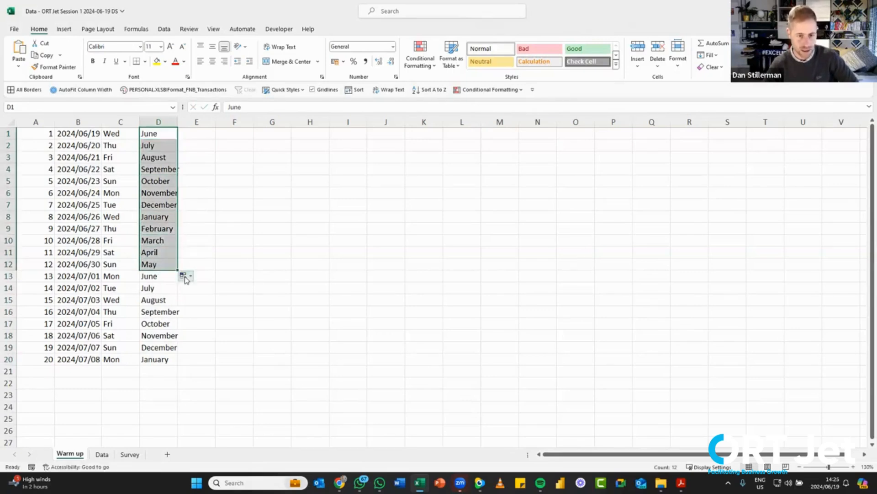
pyautogui.click(186, 277)
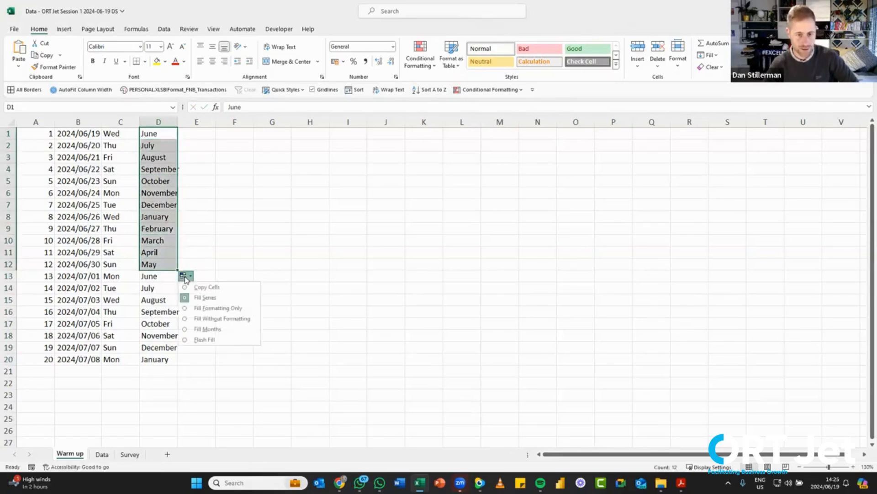
pyautogui.click(209, 287)
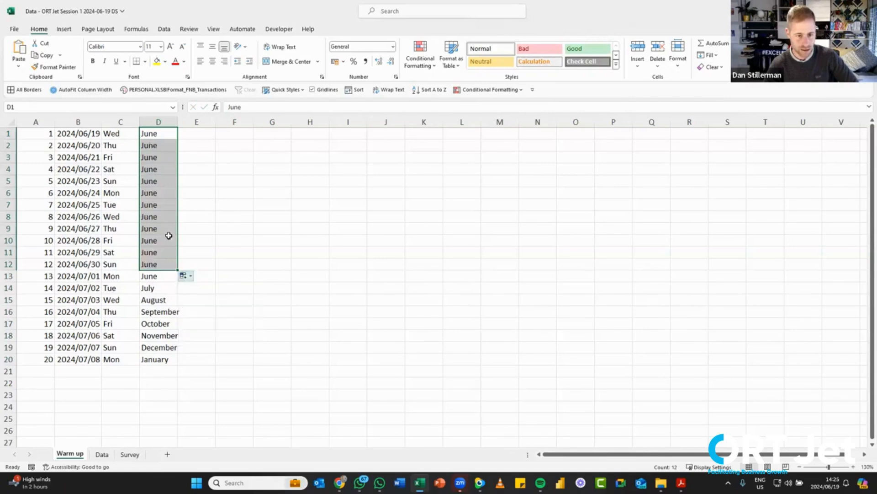
# Step: Enter July in D13 and fill it down to D20 with the Copy Cells option
pyautogui.click(165, 274)
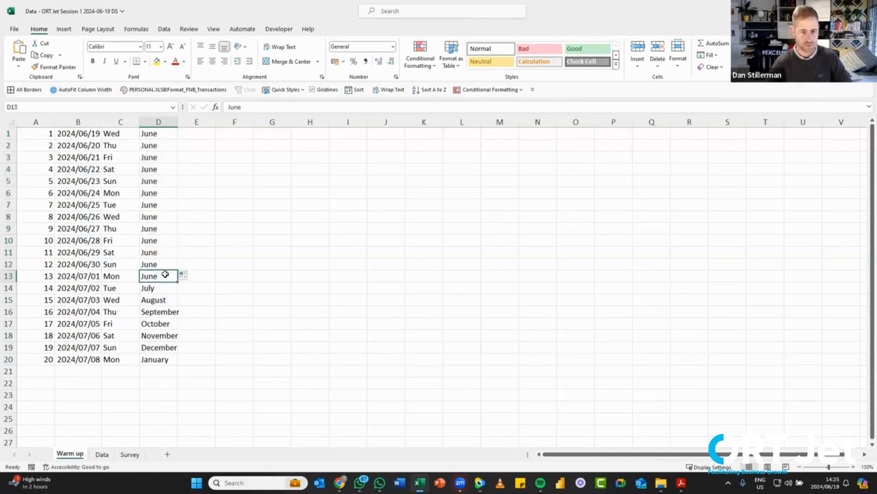
pyautogui.write('July')
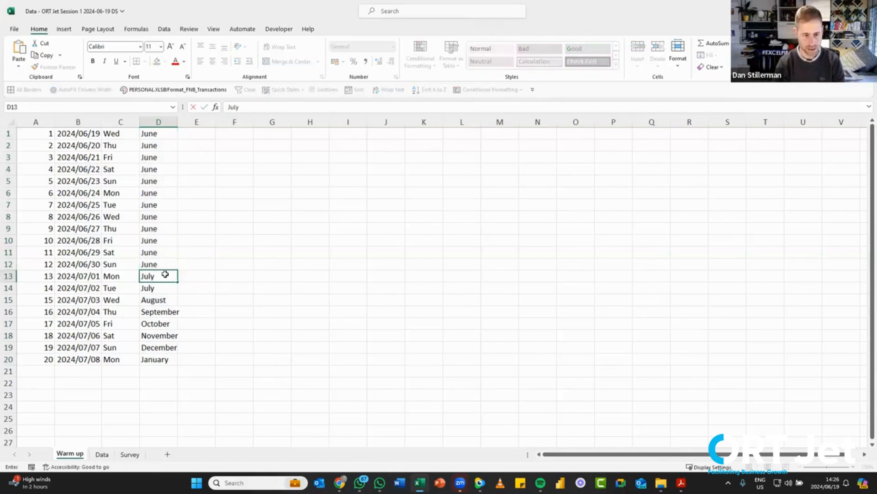
pyautogui.press('Return')
pyautogui.press('Up')
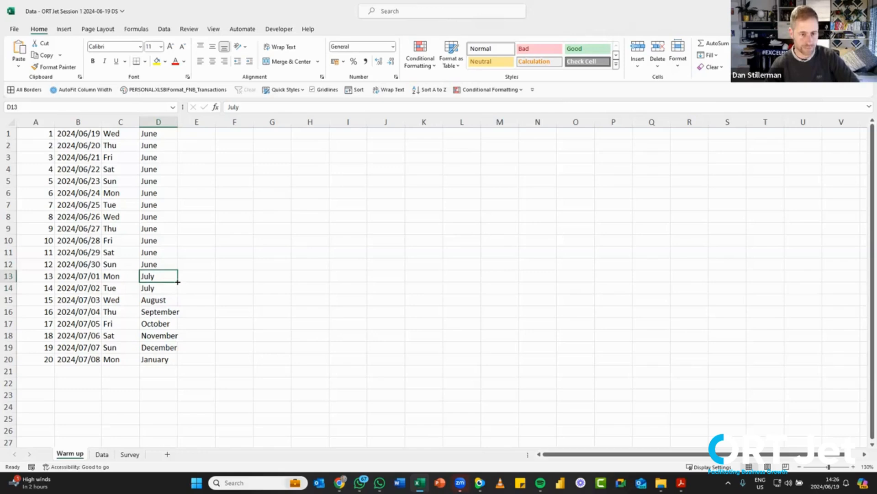
pyautogui.doubleClick(178, 282)
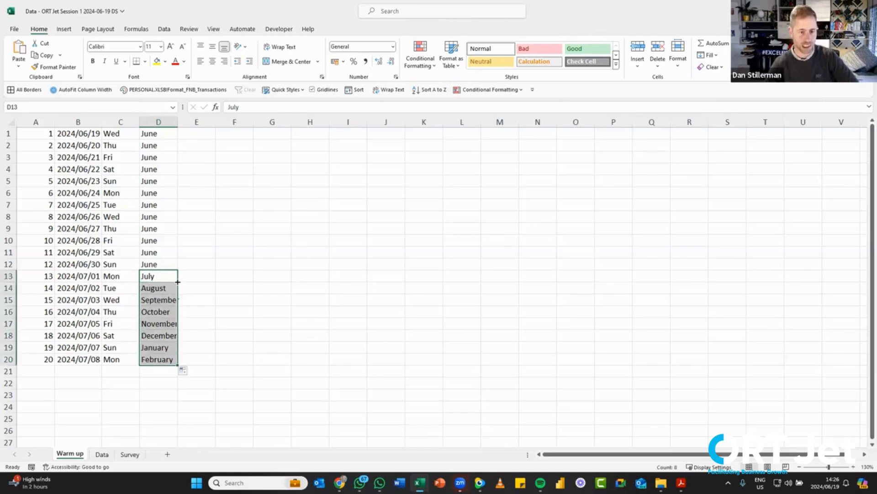
pyautogui.click(184, 371)
pyautogui.click(207, 383)
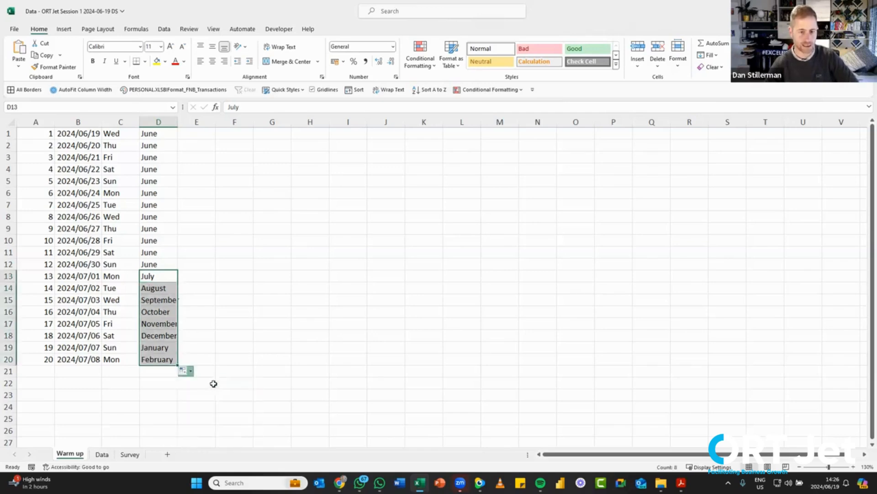
pyautogui.click(158, 280)
pyautogui.click(158, 300)
pyautogui.click(159, 322)
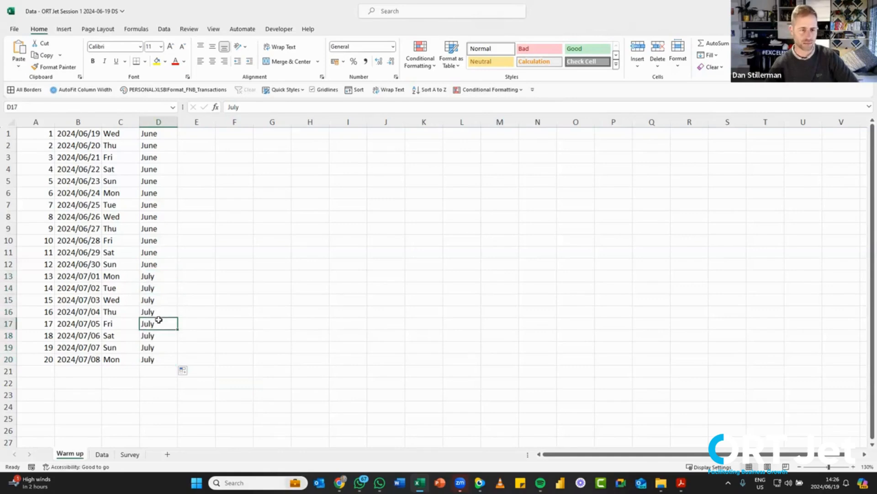
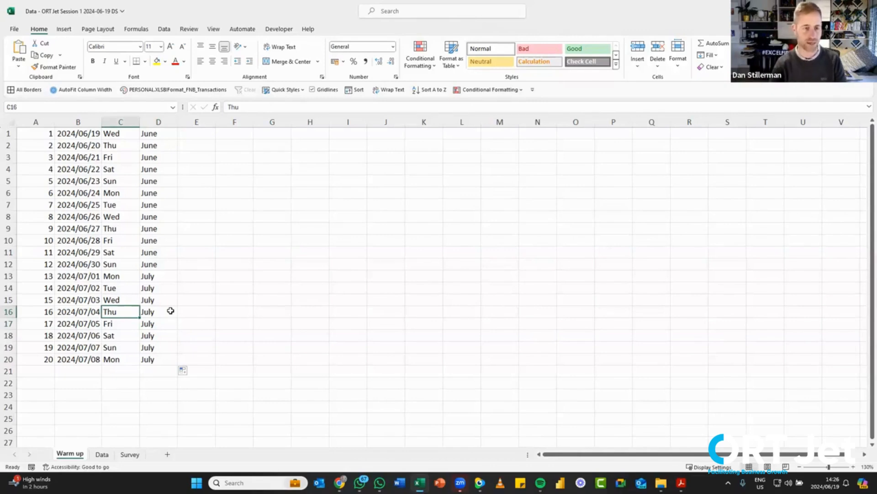
# Step: Jump between the first and last rows of columns C and D, ending at cell A20
pyautogui.hotkey('ctrl', 'Up')
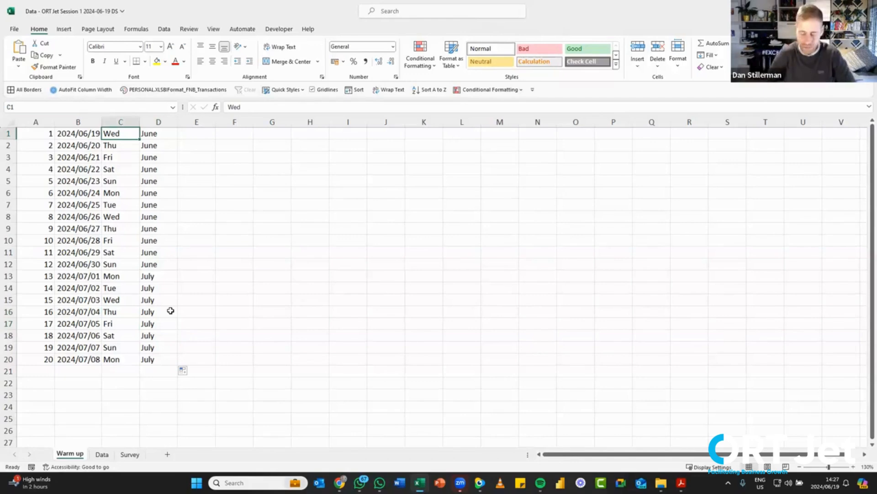
pyautogui.hotkey('ctrl', 'Down')
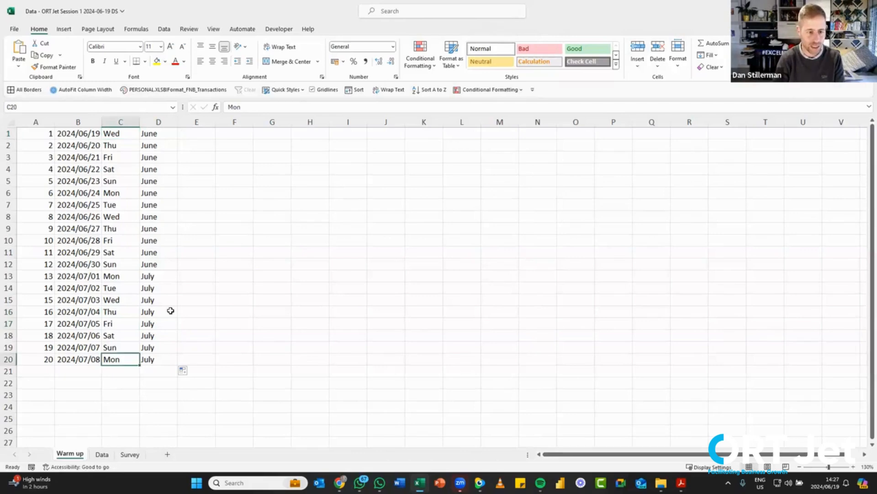
pyautogui.press('Right')
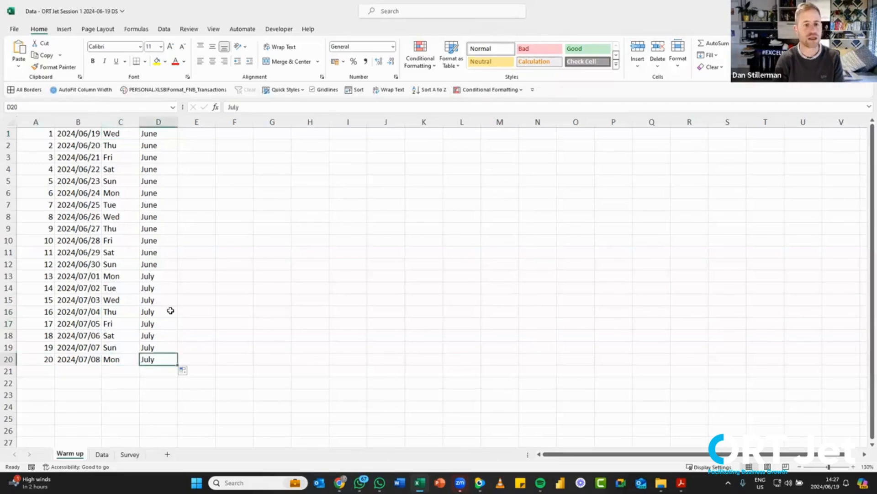
pyautogui.hotkey('ctrl', 'Up')
pyautogui.hotkey('ctrl', 'Down')
pyautogui.hotkey('ctrl', 'Left')
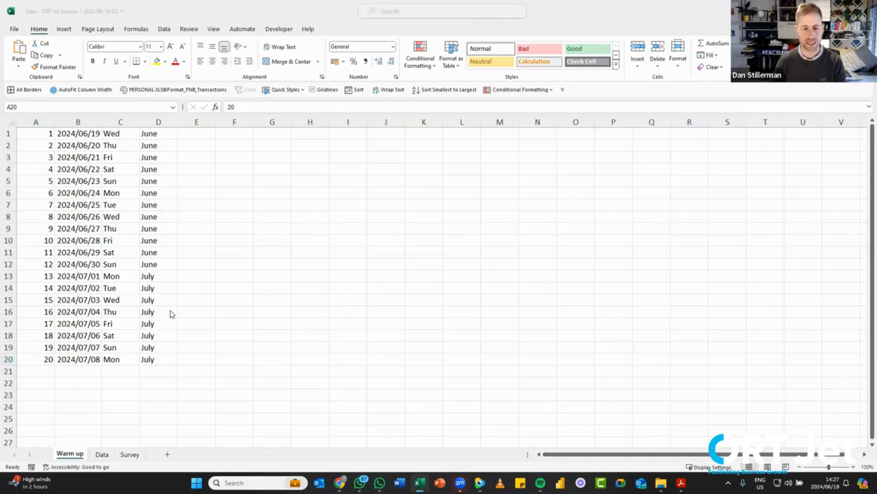
# Step: Consult the Excel Academy keyboard shortcuts sheet, return to the workbook, and select the entire data region starting from cell B6
pyautogui.hotkey('alt', 'Tab')
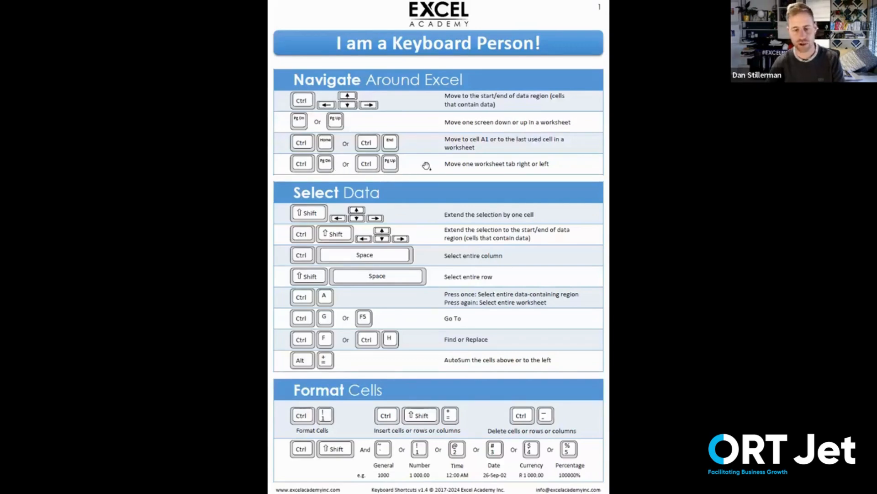
pyautogui.hotkey('alt', 'Tab')
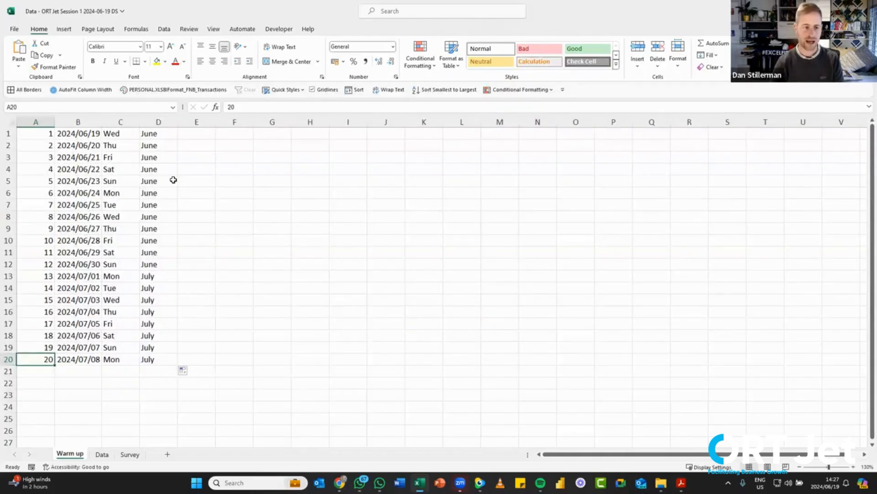
pyautogui.hotkey('ctrl', 'Home')
pyautogui.press('Right')
pyautogui.press('Down')
pyautogui.press('Down')
pyautogui.press('Down')
pyautogui.press('Down')
pyautogui.press('Down')
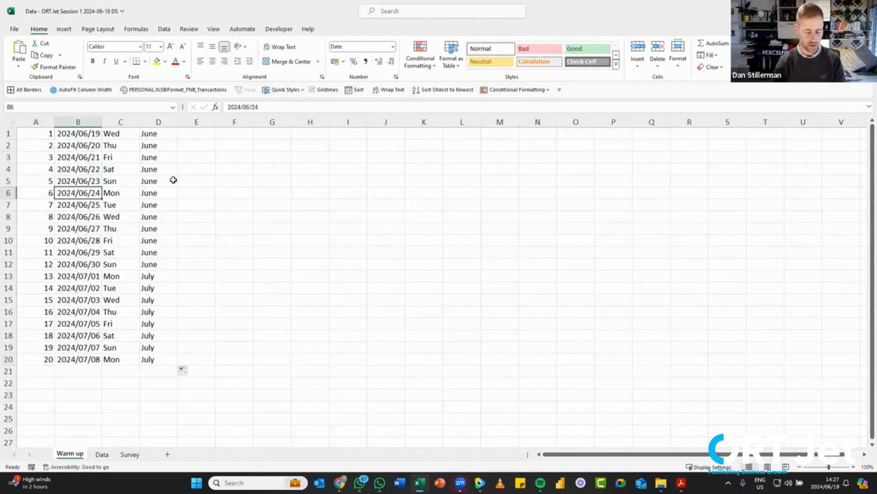
pyautogui.hotkey('ctrl', 'a')
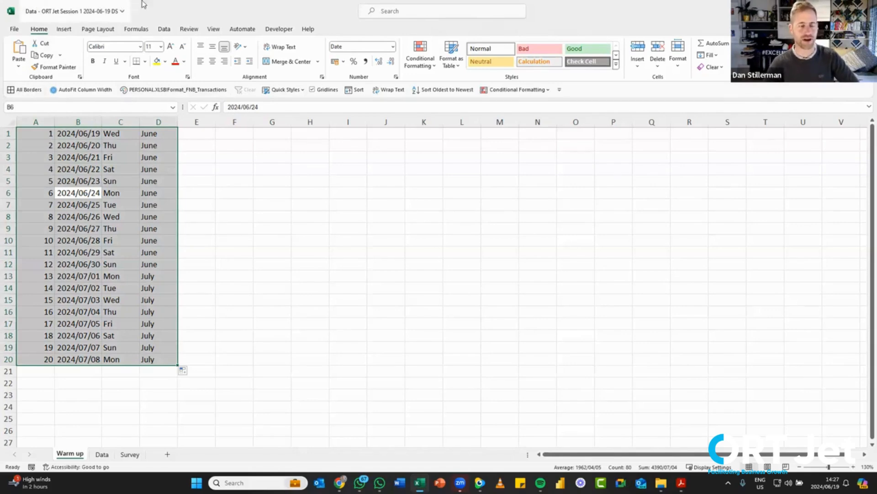
# Step: Show the Quick Access Toolbar above the ribbon, and save the workbook with cell C8 selected
pyautogui.rightClick(24, 90)
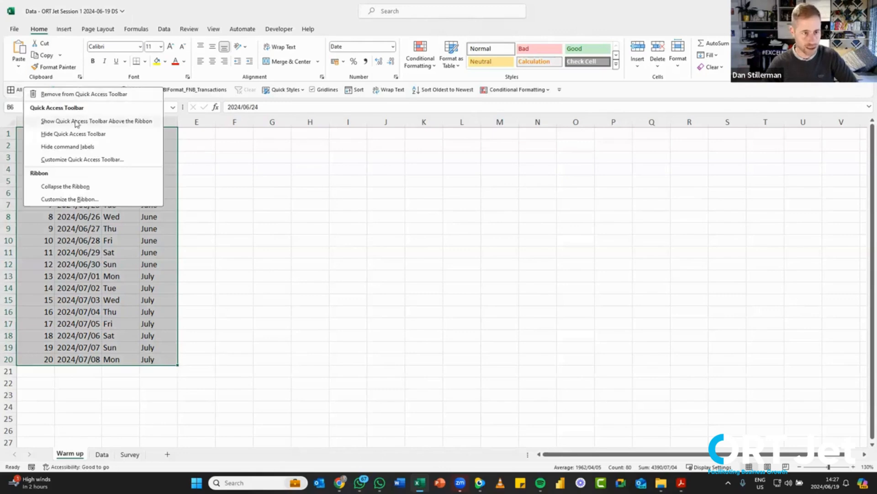
pyautogui.click(108, 121)
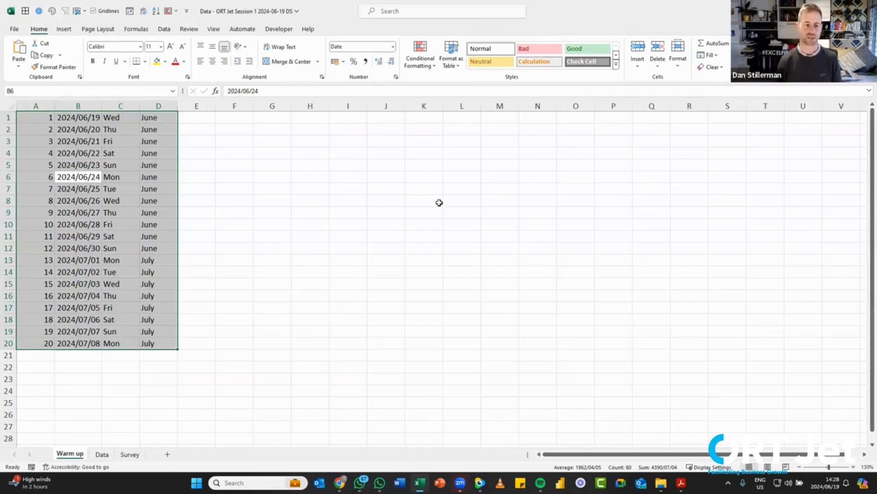
pyautogui.click(129, 203)
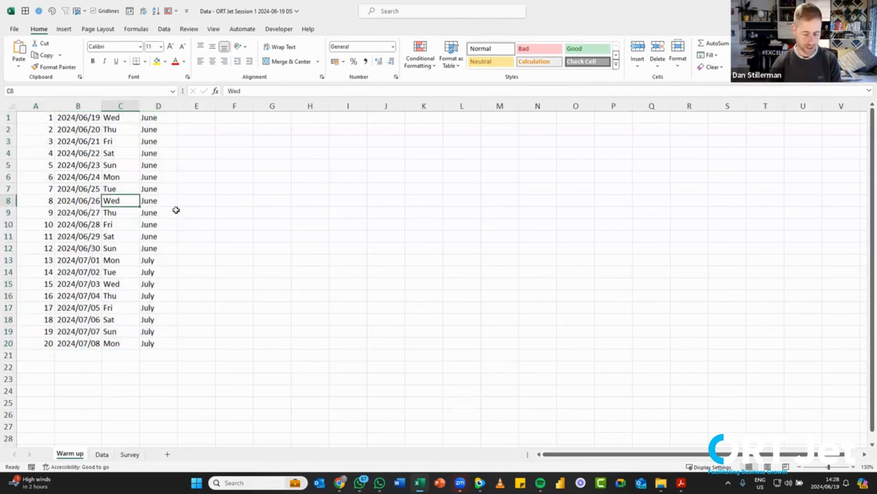
pyautogui.hotkey('ctrl', 's')
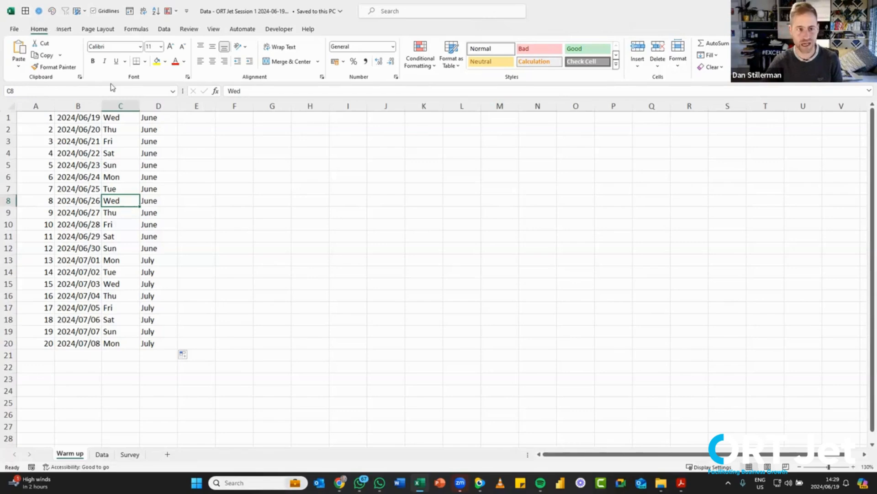
# Step: Move the Quick Access Toolbar back below the ribbon
pyautogui.rightClick(26, 12)
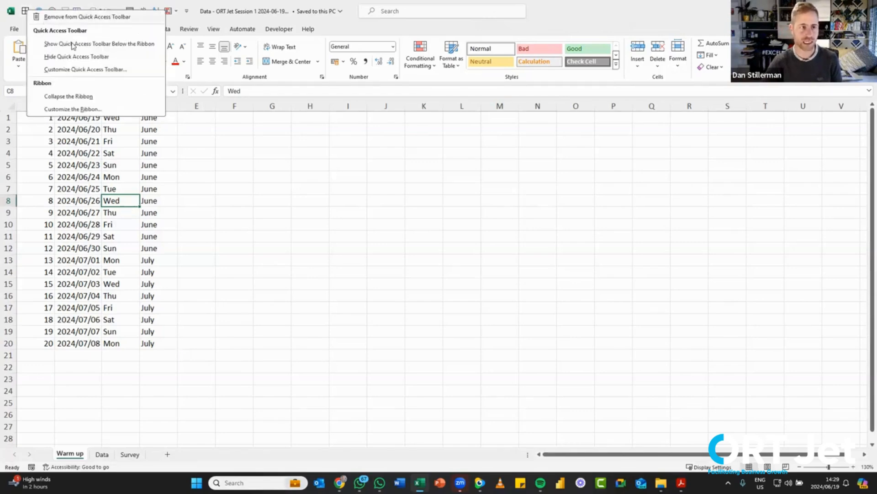
pyautogui.click(72, 44)
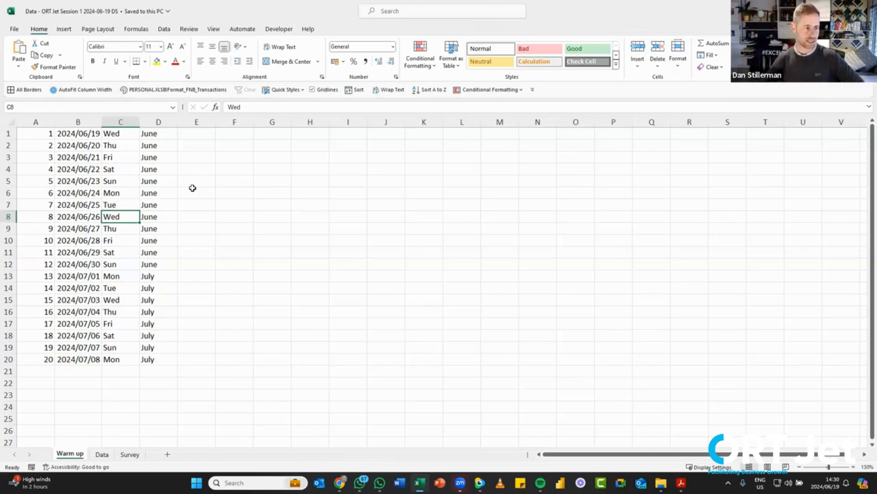
# Step: Display the key tips for the ribbon and Quick Access Toolbar commands twice, dismissing them each time
pyautogui.press('alt')
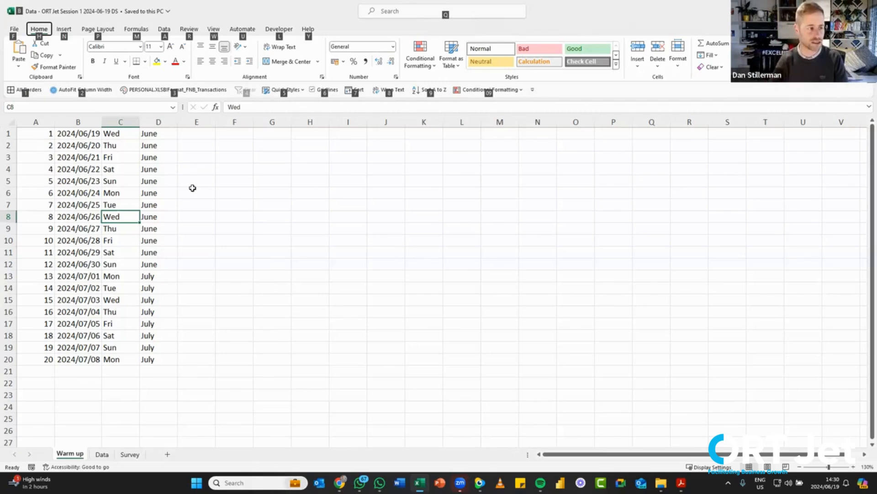
pyautogui.press('Escape')
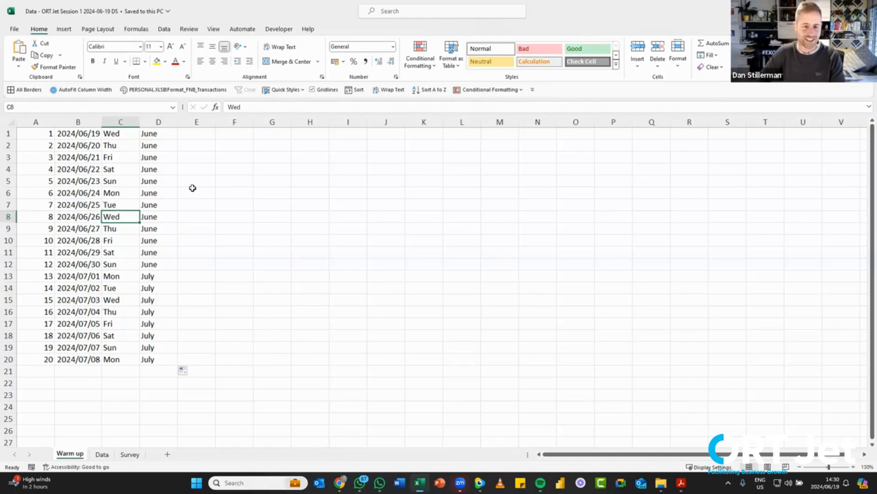
pyautogui.press('alt')
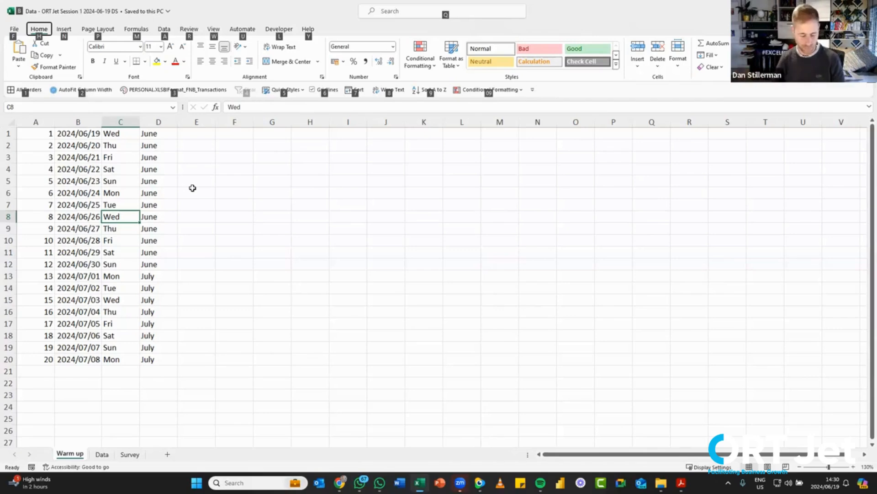
pyautogui.press('Escape')
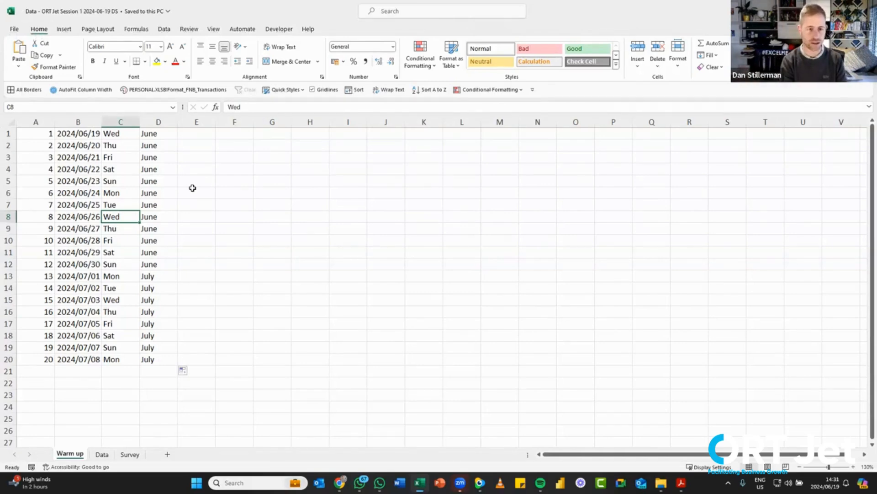
# Step: Select the entire data region A1:D20 and check whether the All Borders command can be added to the Quick Access Toolbar
pyautogui.hotkey('ctrl', 'a')
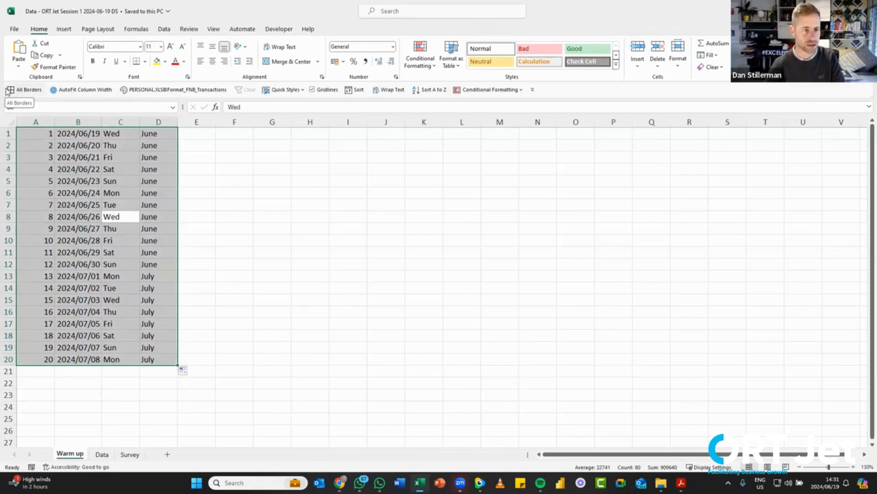
pyautogui.click(146, 61)
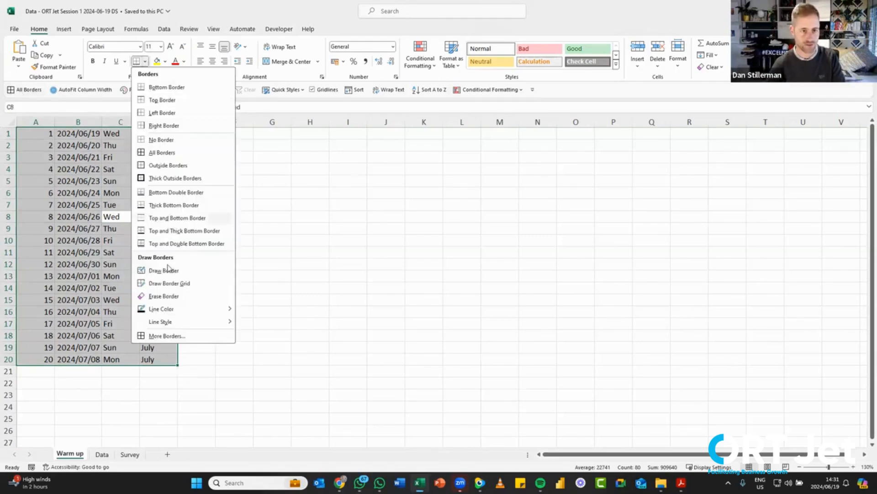
pyautogui.rightClick(162, 157)
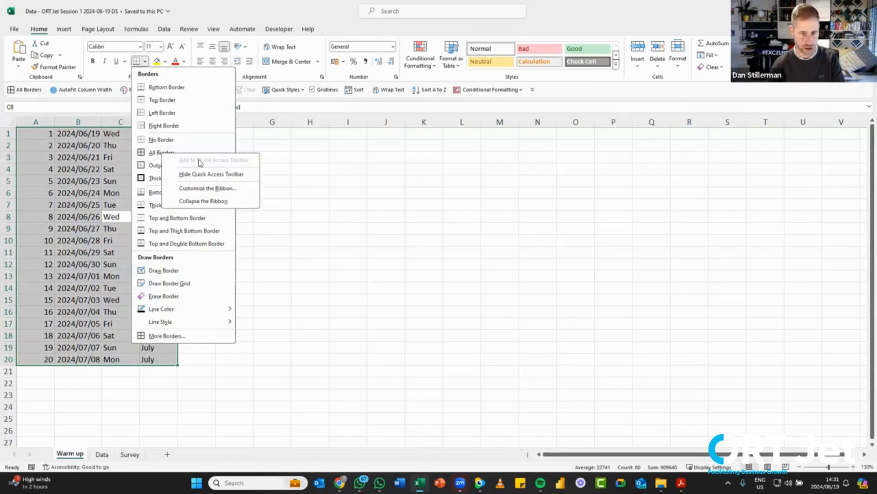
pyautogui.click(162, 128)
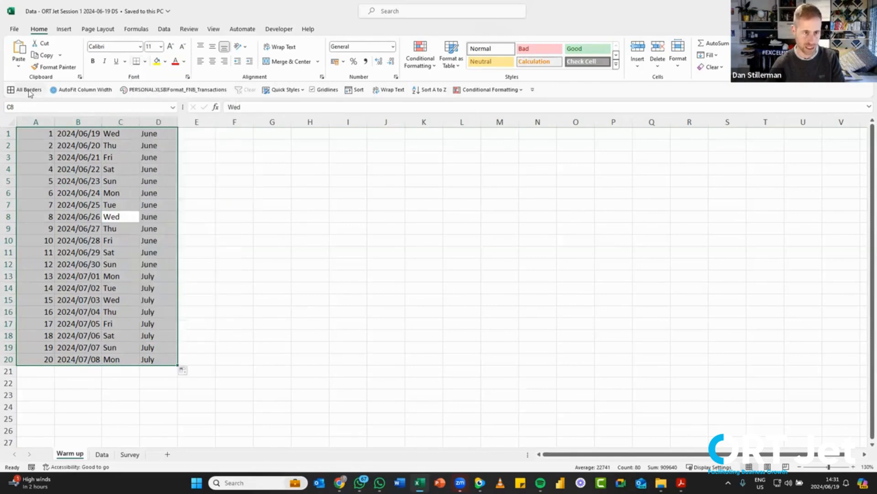
# Step: Apply All Borders to the selected data range A1:D20, going through the key tips
pyautogui.press('alt')
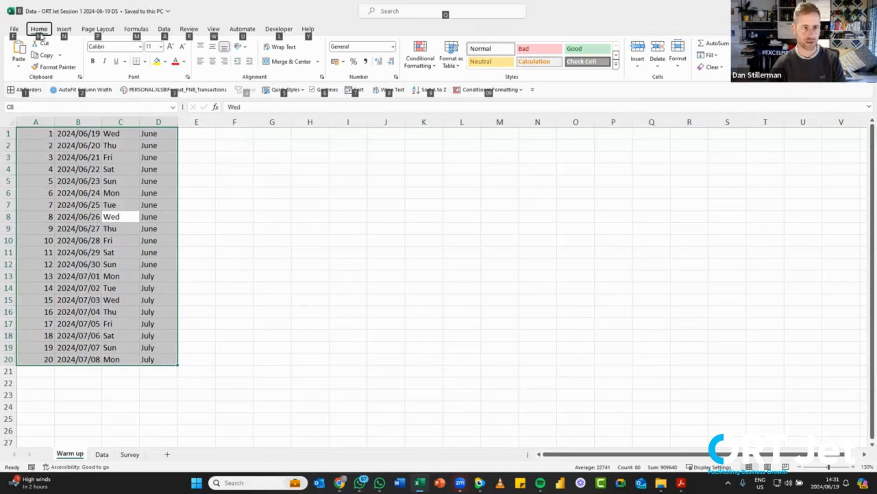
pyautogui.press('h')
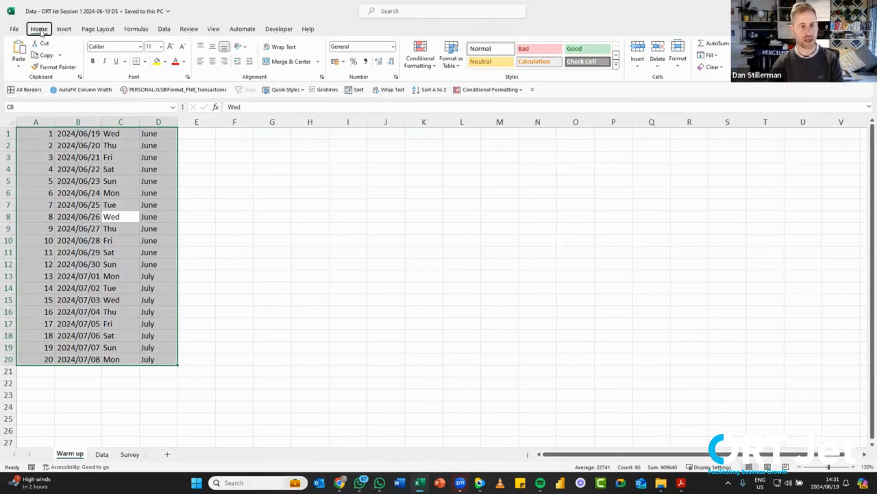
pyautogui.hotkey('alt', 'h')
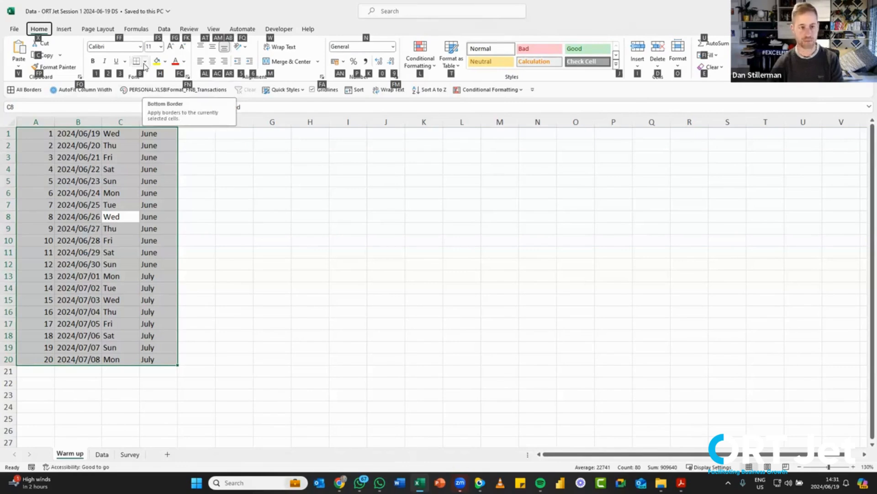
pyautogui.press('b')
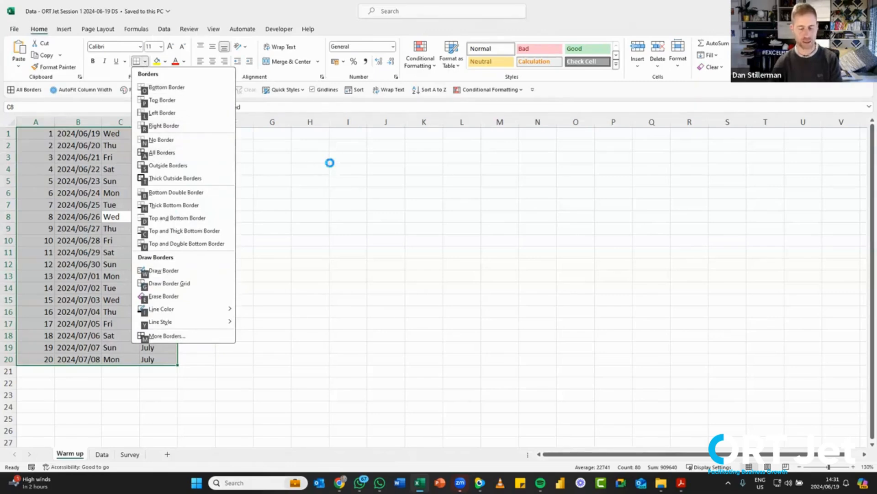
pyautogui.press('a')
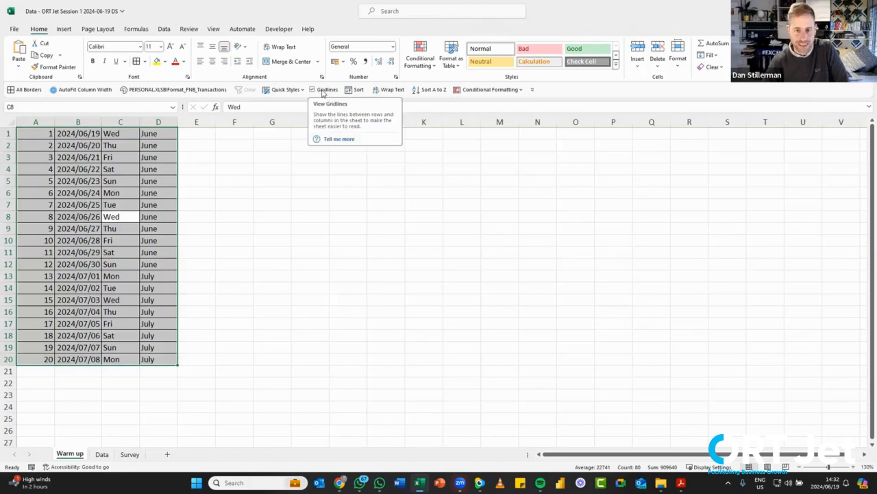
# Step: Hide the formula bar and show it again
pyautogui.click(215, 31)
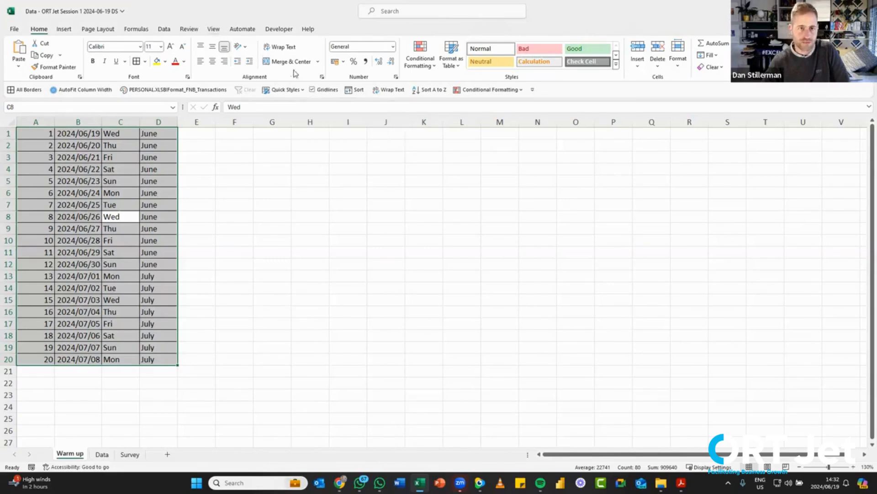
pyautogui.click(265, 67)
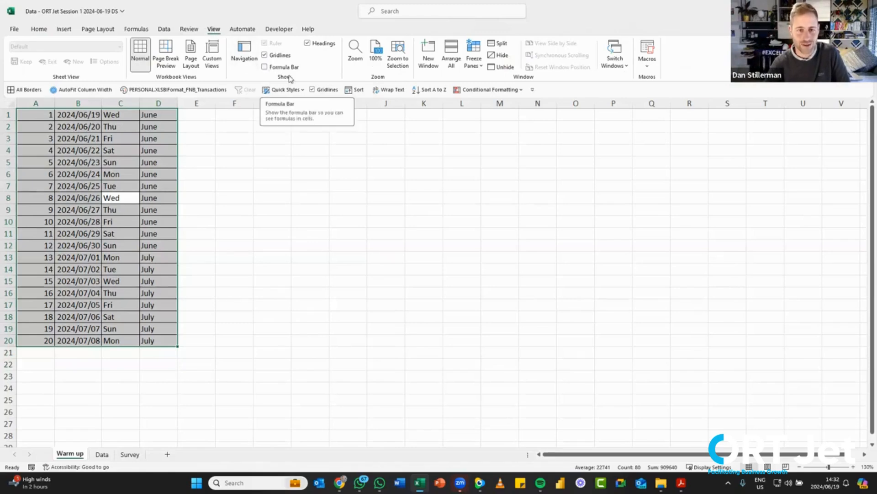
pyautogui.click(265, 67)
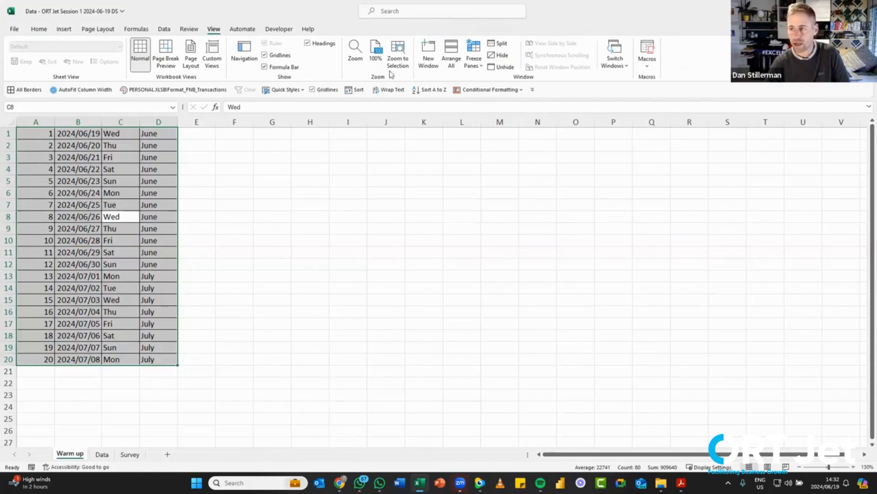
# Step: Collapse the ribbon, briefly reveal and dismiss the View commands, and restore the full ribbon
pyautogui.doubleClick(212, 30)
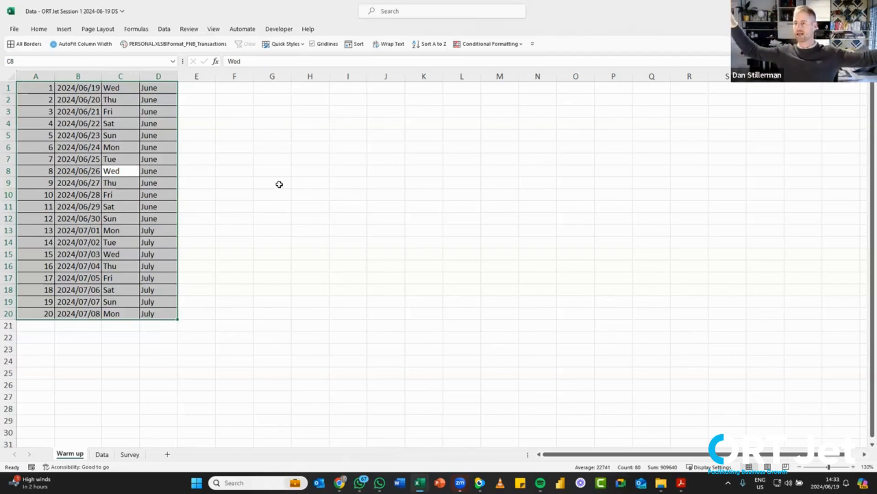
pyautogui.click(213, 29)
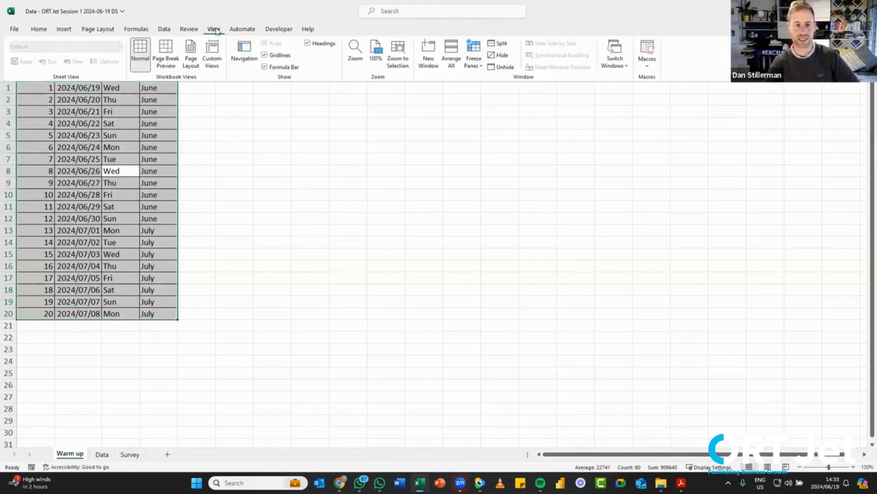
pyautogui.click(223, 183)
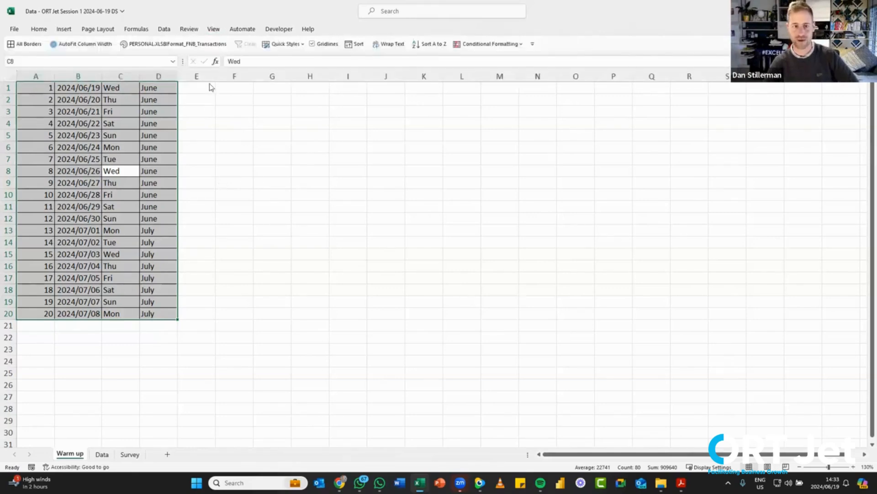
pyautogui.click(213, 29)
pyautogui.doubleClick(213, 31)
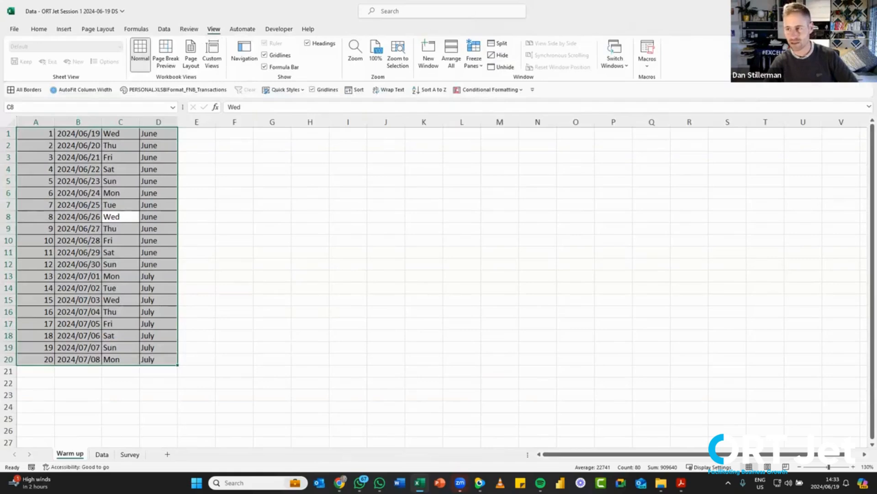
# Step: Set the ribbon display to Show tabs only and restore the full ribbon
pyautogui.click(829, 86)
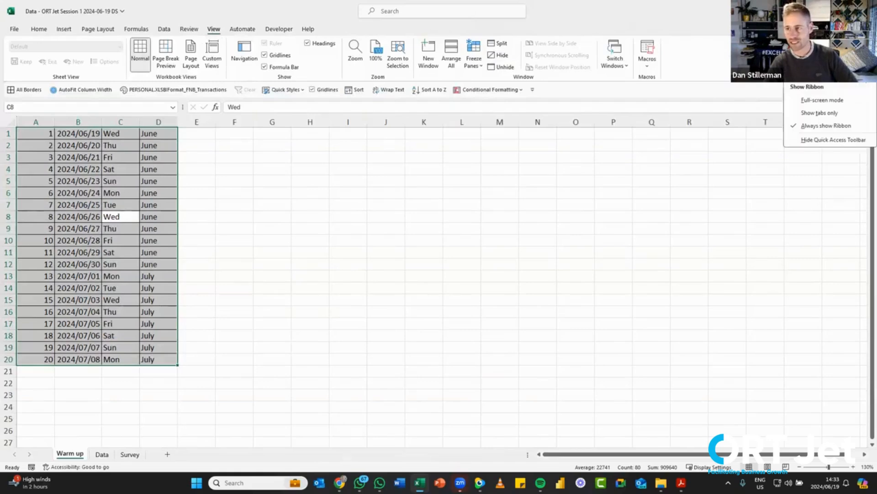
pyautogui.click(810, 127)
pyautogui.click(852, 94)
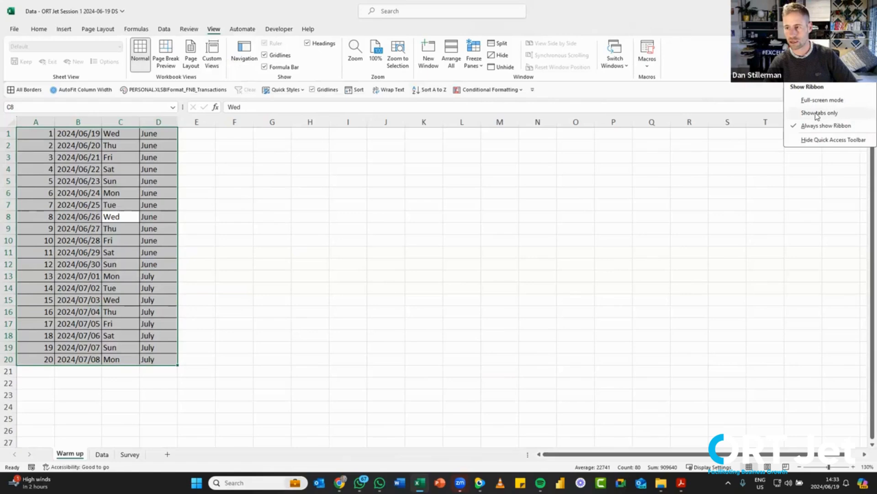
pyautogui.click(816, 113)
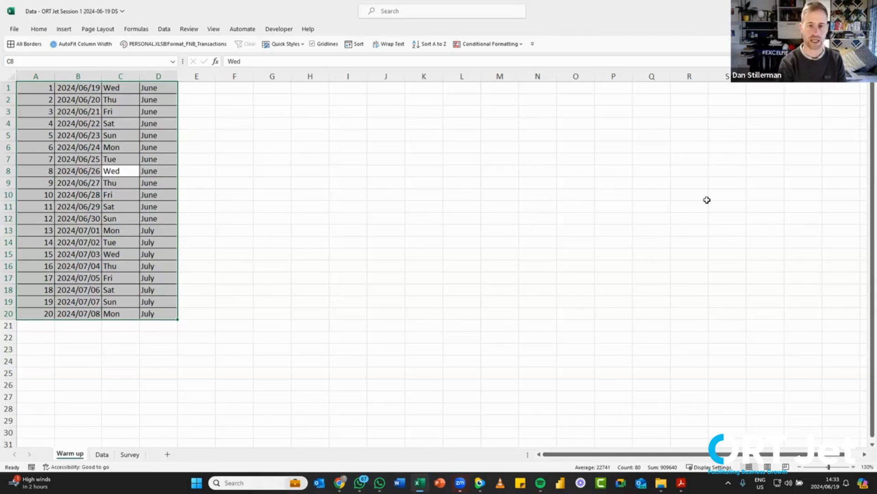
pyautogui.hotkey('ctrl', 'F1')
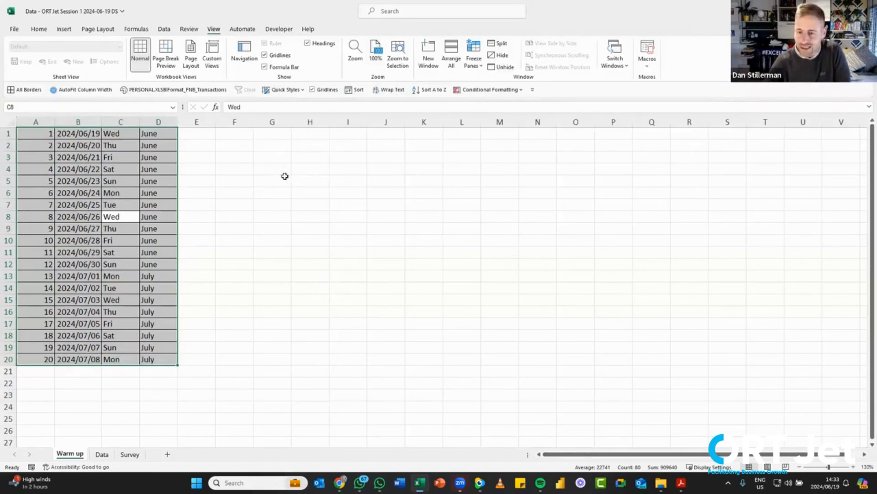
# Step: Fill the empty range G6:O19 with white and undo the fill
pyautogui.moveTo(276, 169); pyautogui.dragTo(626, 357)
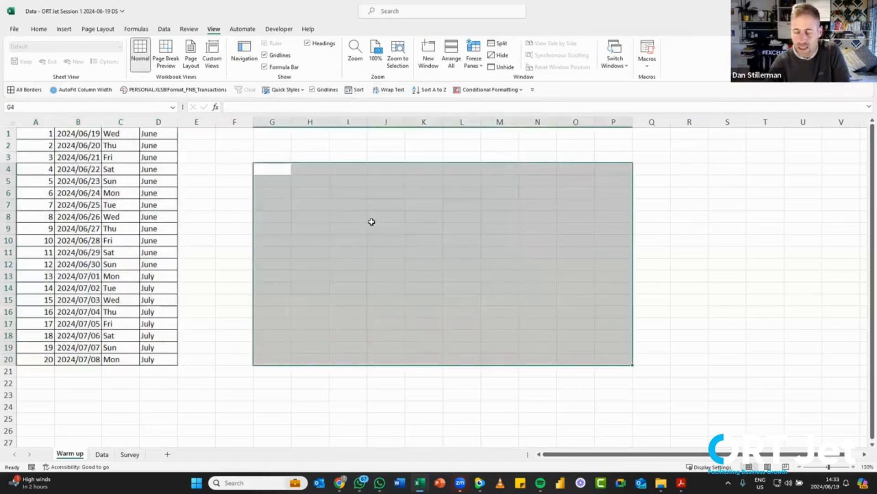
pyautogui.click(372, 221)
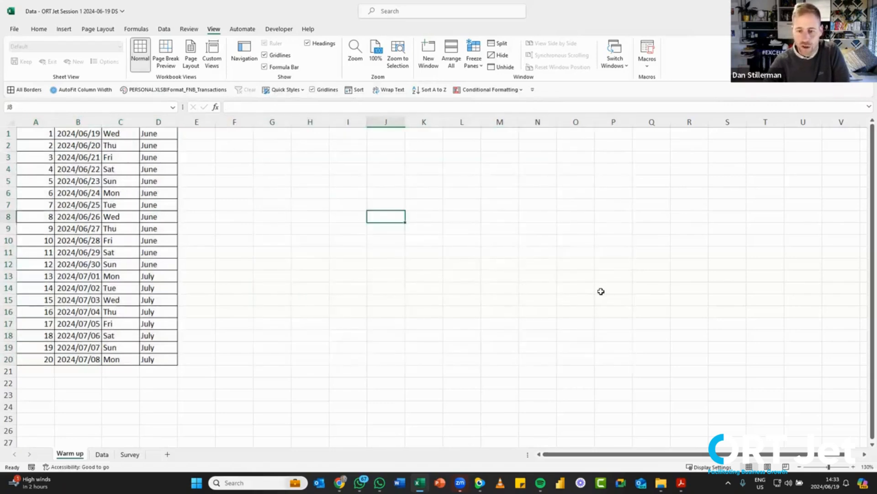
pyautogui.click(39, 28)
pyautogui.moveTo(288, 193); pyautogui.dragTo(558, 348)
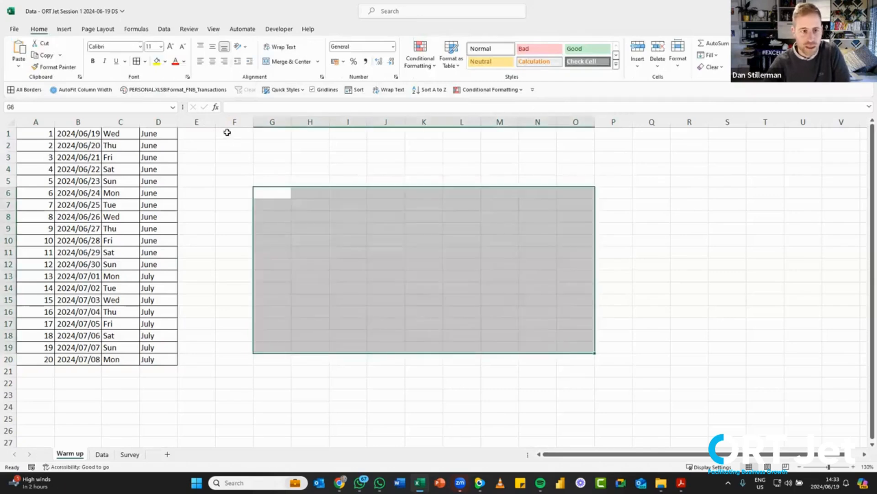
pyautogui.click(165, 62)
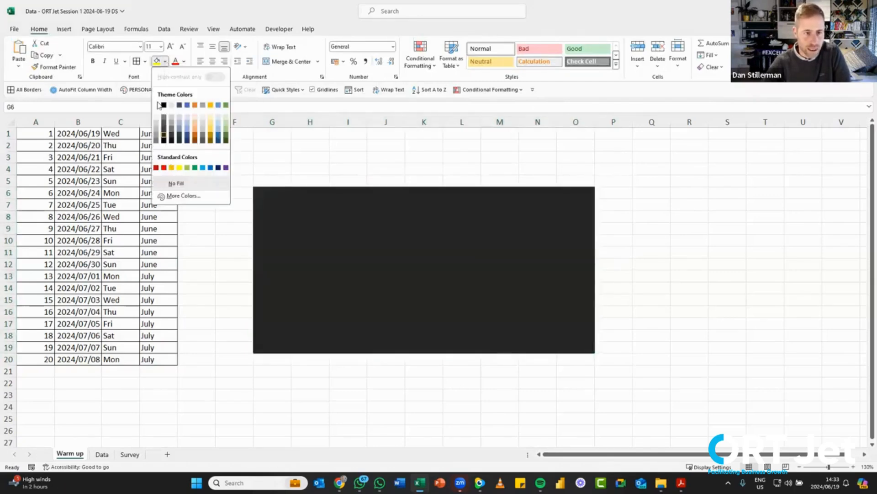
pyautogui.click(156, 105)
pyautogui.click(397, 263)
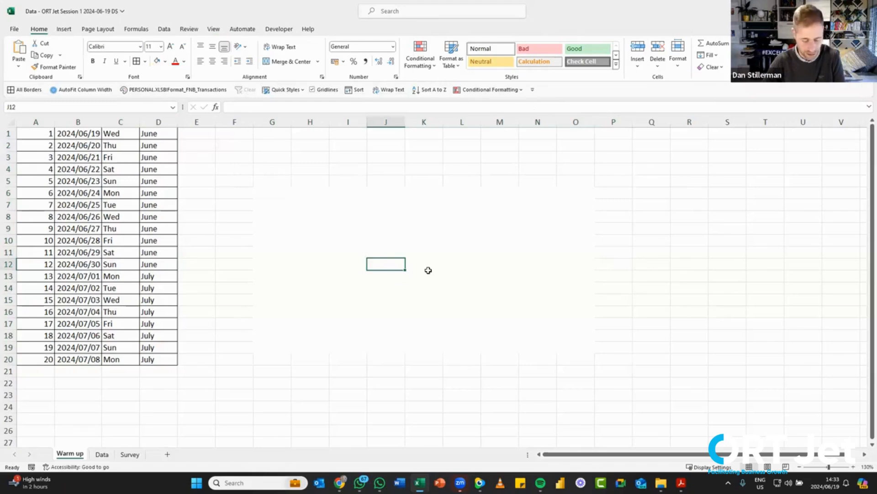
pyautogui.hotkey('ctrl', 'z')
pyautogui.click(370, 213)
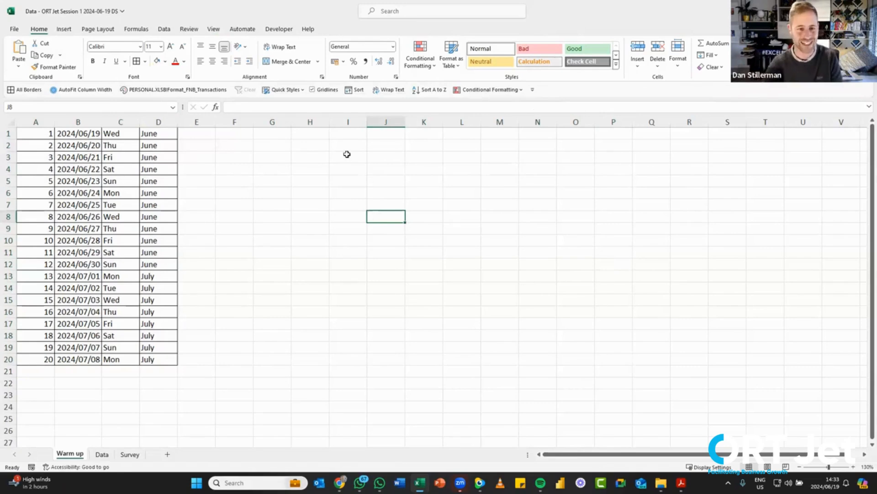
# Step: Turn off the sheet's gridlines, select cell F7, and turn the gridlines back on
pyautogui.click(212, 29)
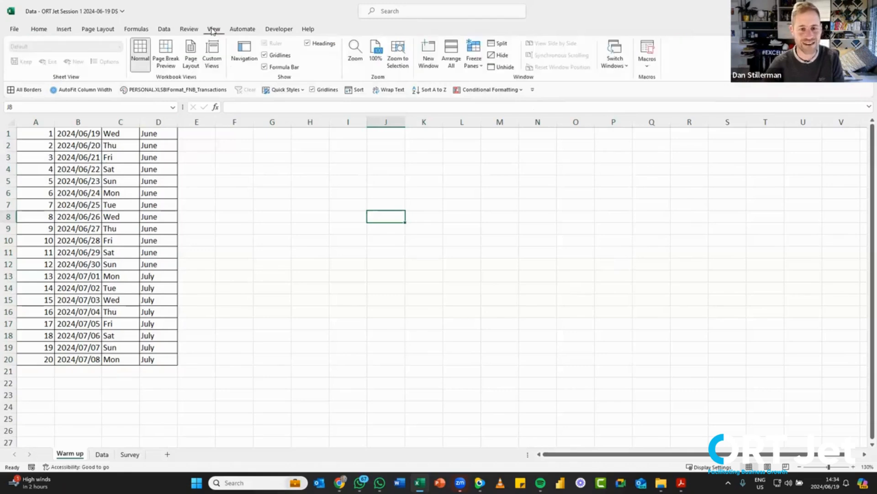
pyautogui.click(264, 55)
pyautogui.click(252, 206)
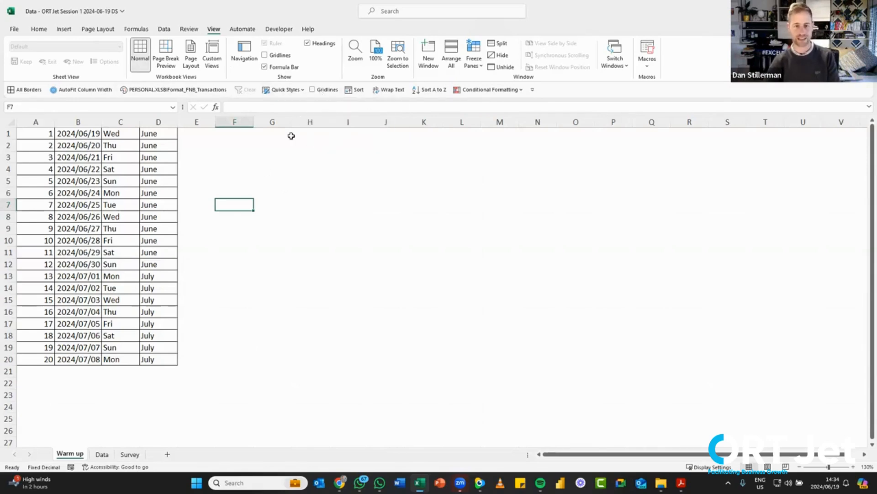
pyautogui.press('alt')
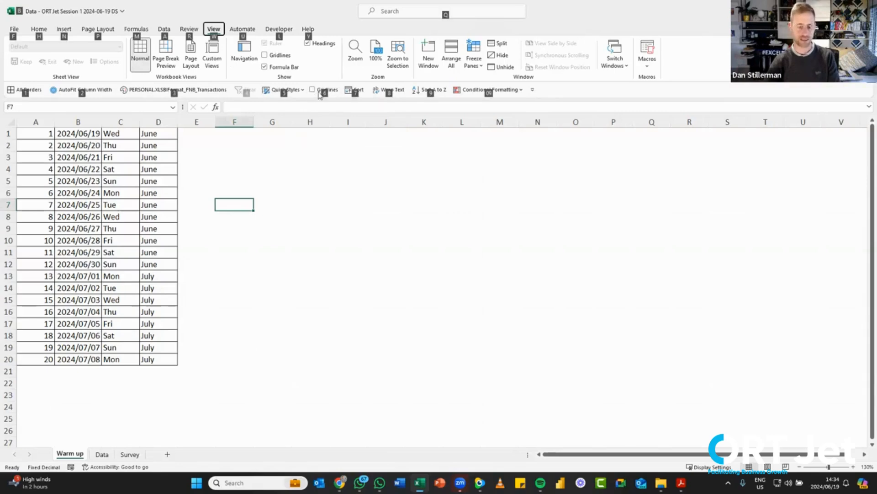
pyautogui.press('6')
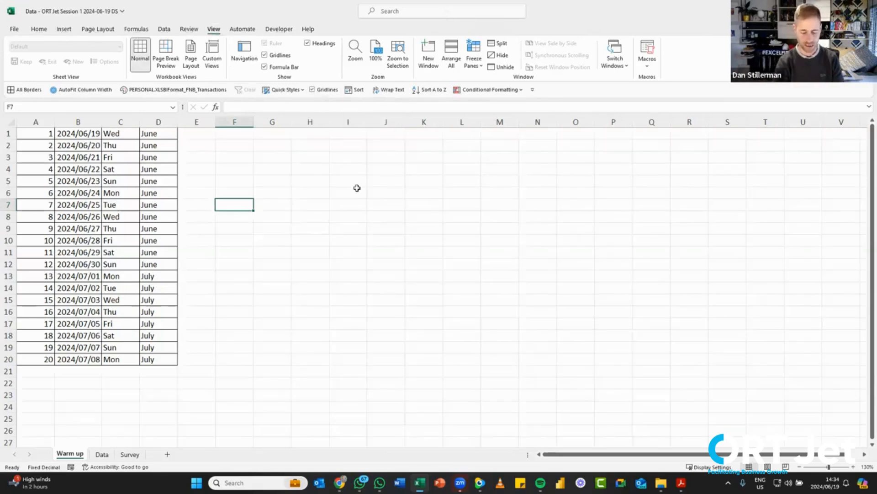
pyautogui.press('alt')
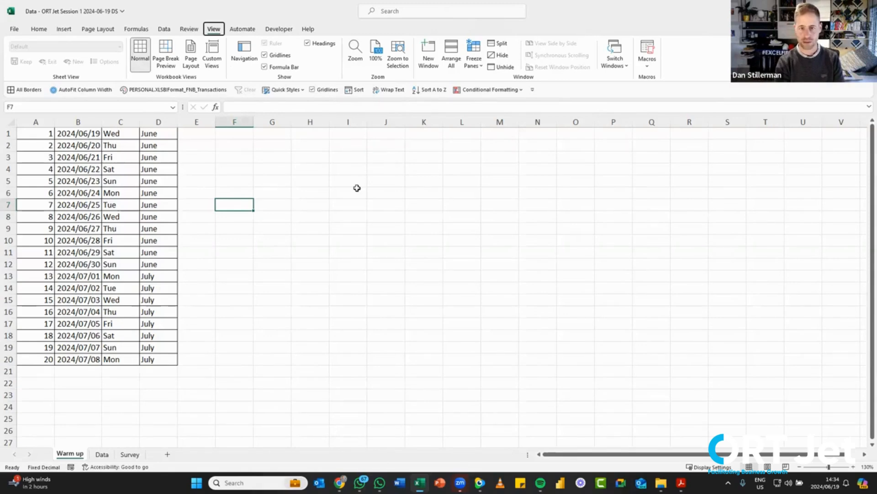
pyautogui.press('Escape')
pyautogui.write('6')
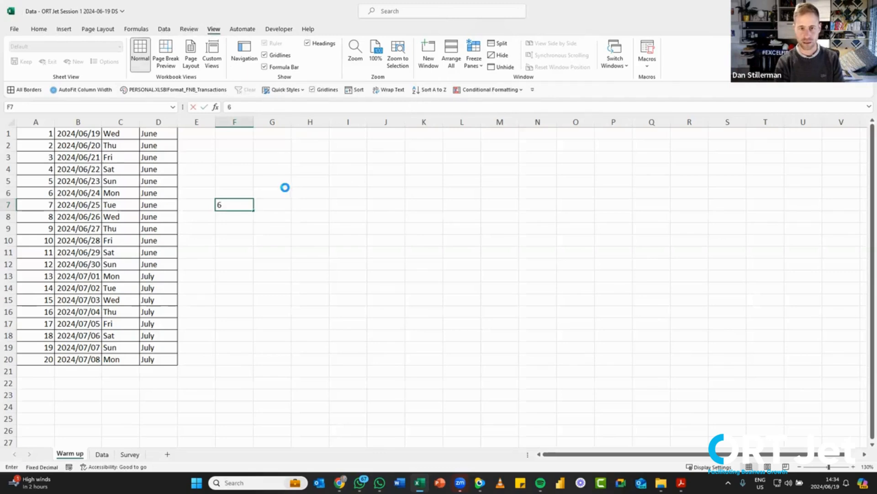
pyautogui.click(285, 187)
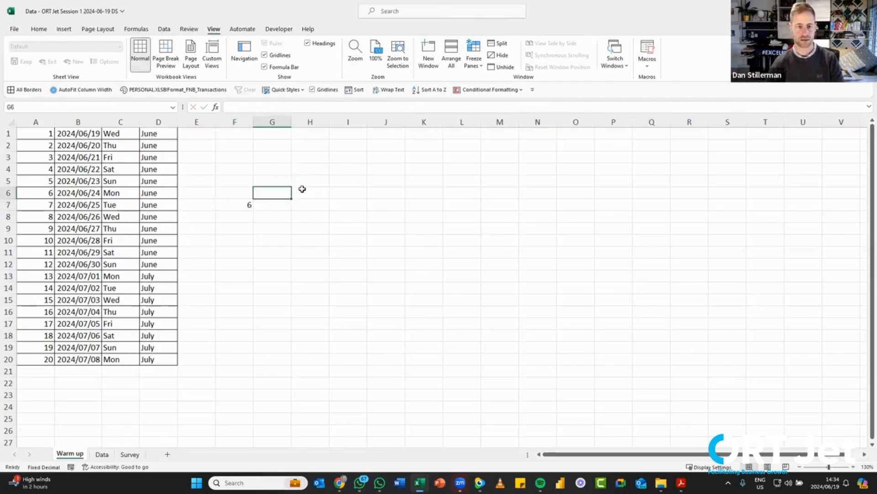
pyautogui.hotkey('ctrl', 'z')
# Step: Hide the gridlines on the Warm up sheet and select cell D5
pyautogui.press('alt')
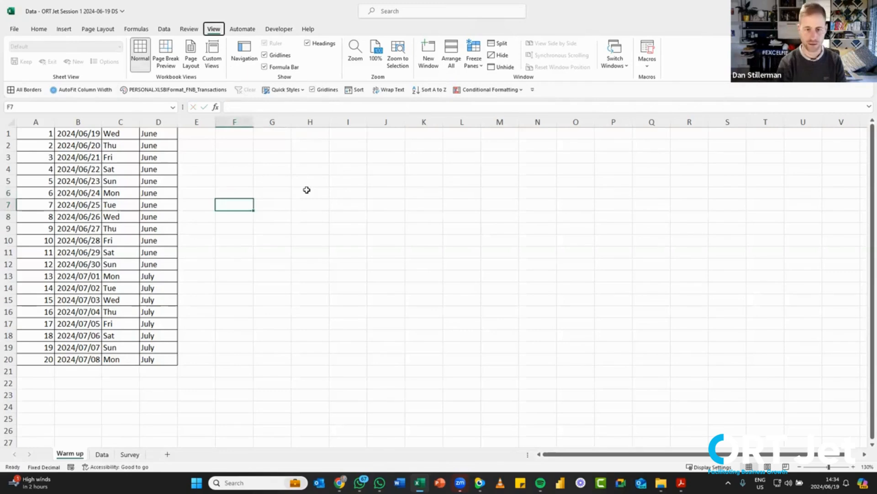
pyautogui.press('6')
pyautogui.click(153, 180)
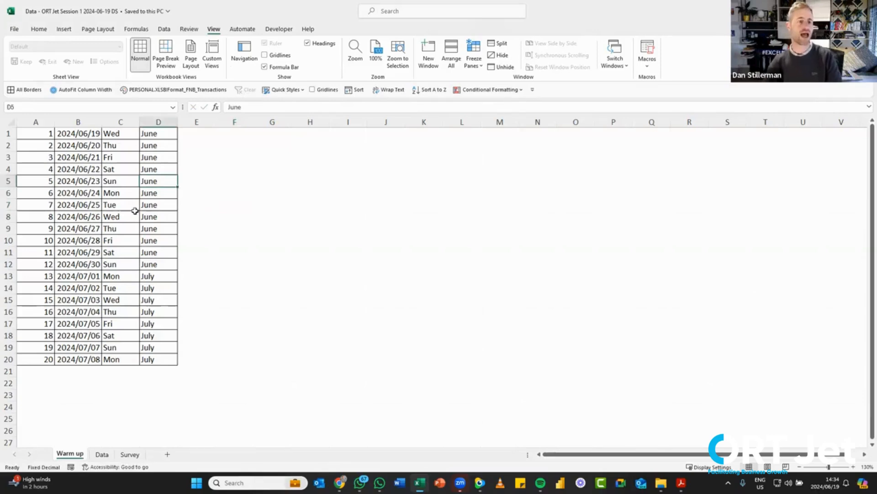
# Step: Insert a blank row above row 1 of the Warm up sheet and undo the insertion
pyautogui.click(105, 161)
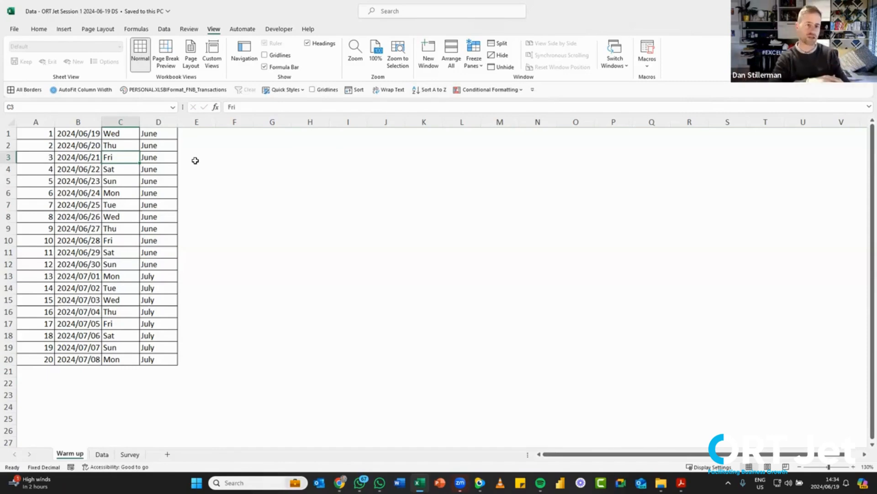
pyautogui.press('Up')
pyautogui.press('Up')
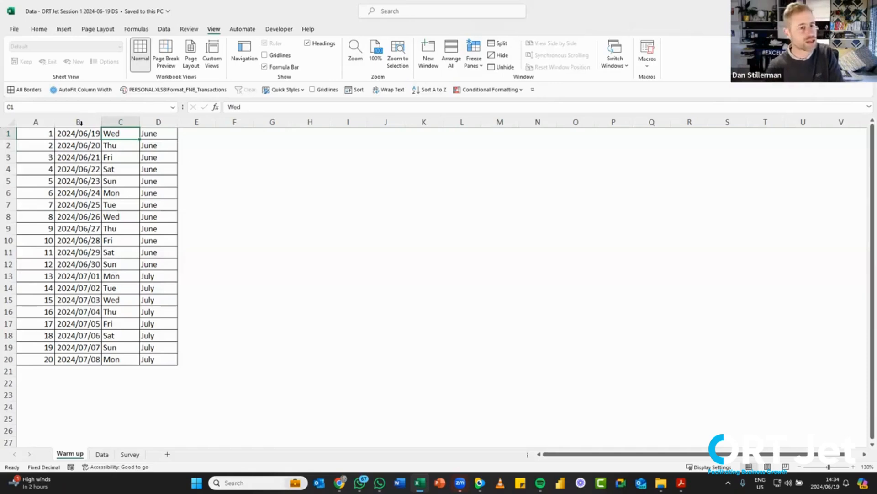
pyautogui.rightClick(7, 133)
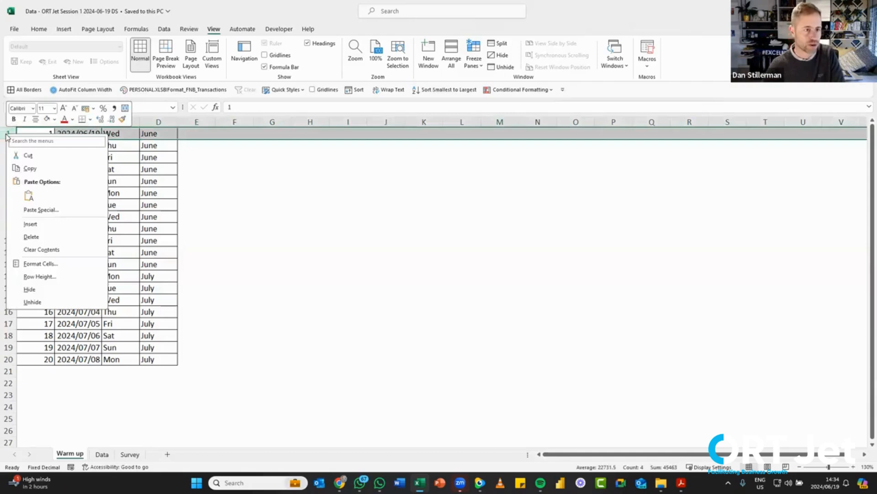
pyautogui.click(50, 224)
pyautogui.click(86, 181)
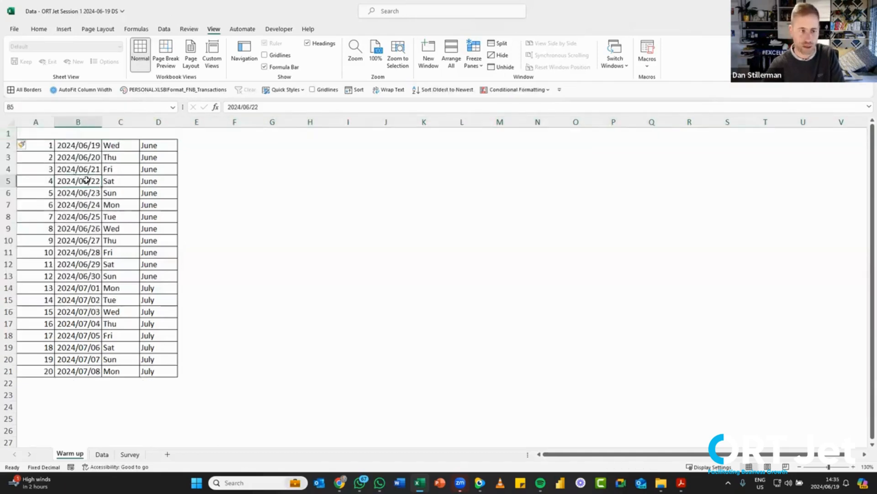
pyautogui.hotkey('ctrl', 'z')
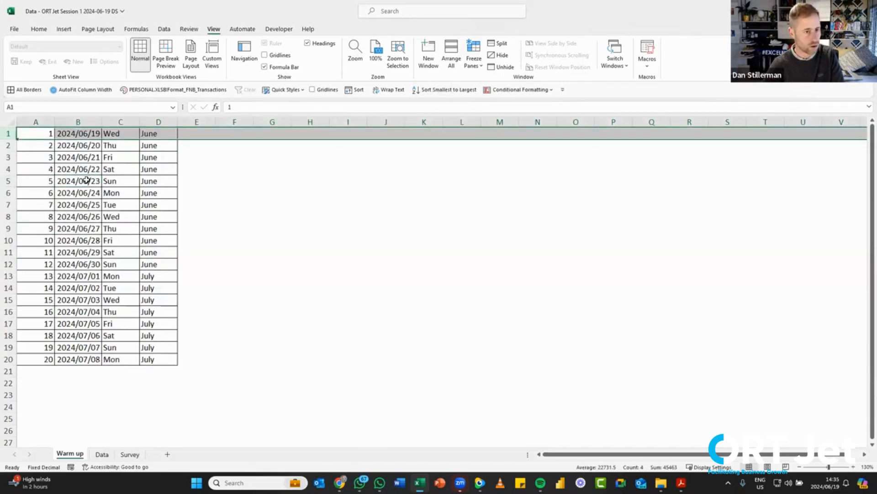
# Step: Select the entire first row and insert a blank row above the list
pyautogui.click(87, 147)
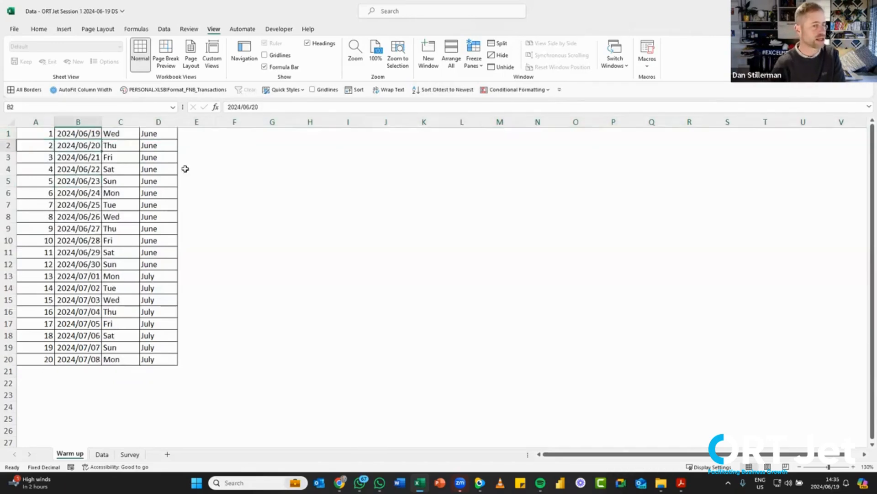
pyautogui.press('Up')
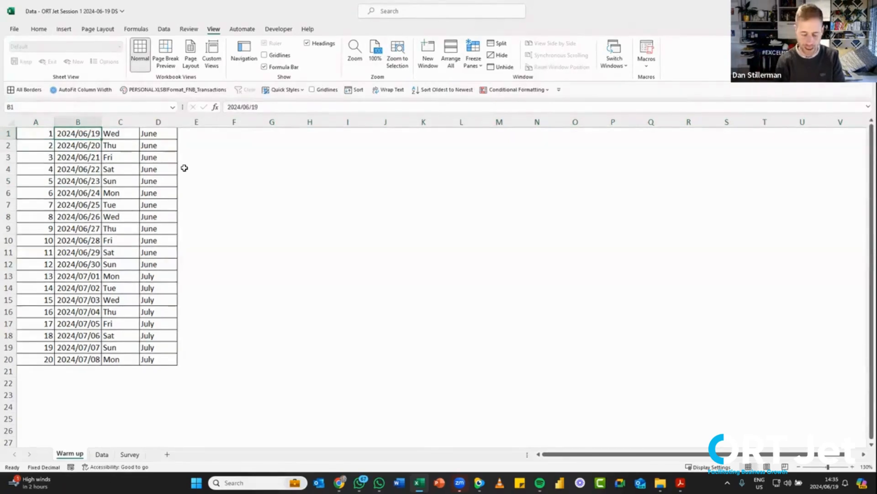
pyautogui.hotkey('shift', 'space')
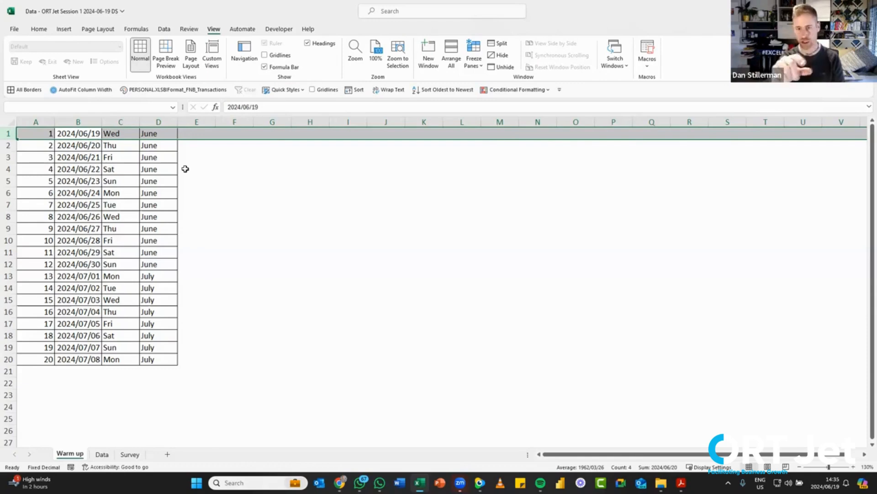
pyautogui.hotkey('ctrl', '+')
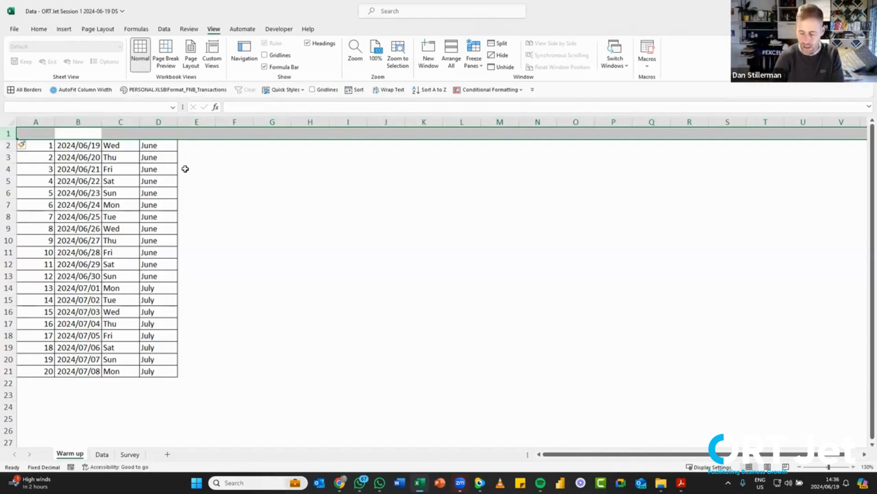
# Step: Enter the headers No, Date, Day and Month in cells A1:D1, and return to cell A1
pyautogui.press('Left')
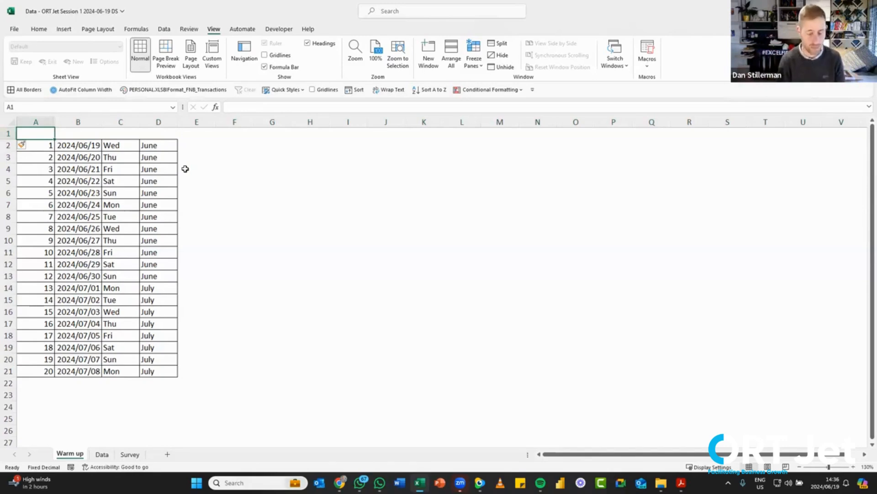
pyautogui.write('No')
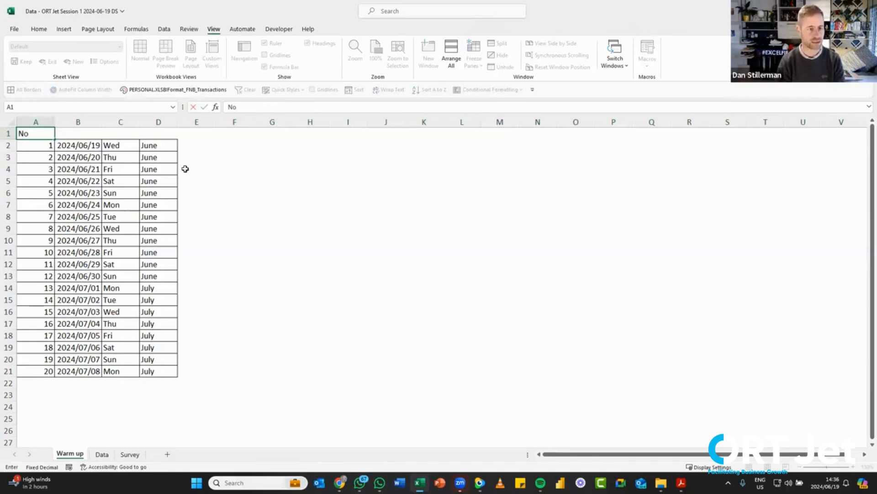
pyautogui.press('Tab')
pyautogui.write('Date')
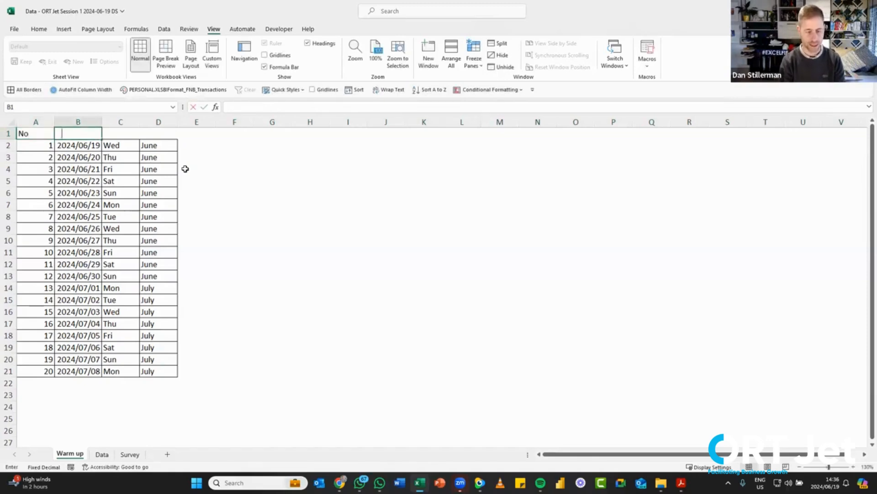
pyautogui.press('Tab')
pyautogui.write('Day')
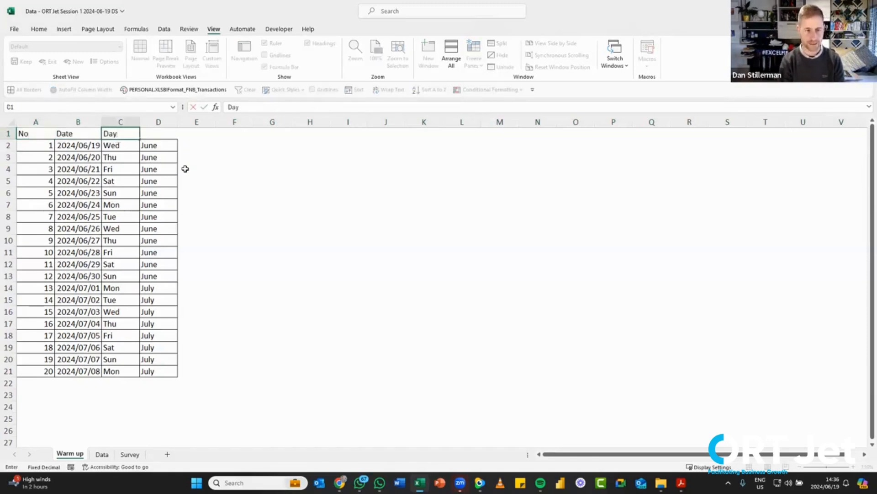
pyautogui.press('Tab')
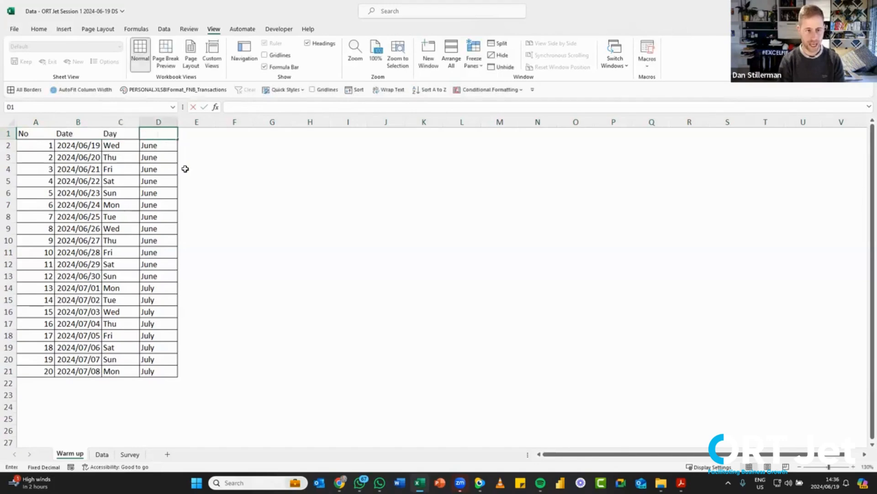
pyautogui.write('Month')
pyautogui.press('Return')
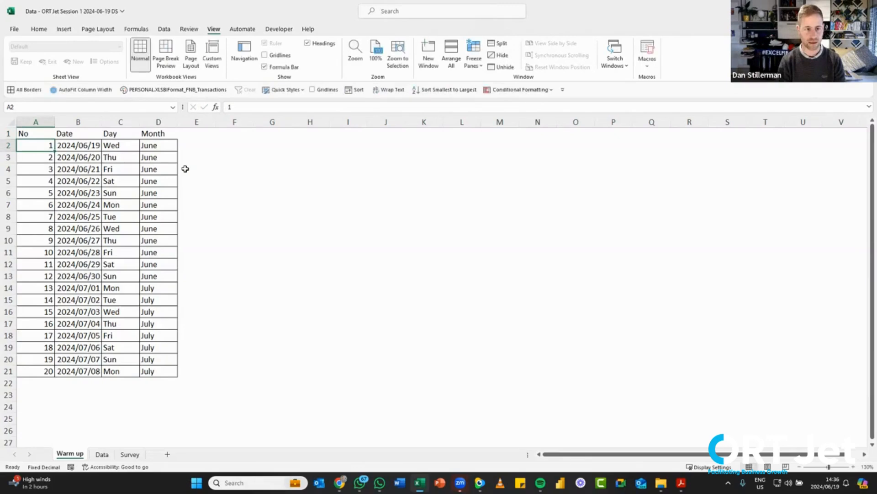
pyautogui.press('Up')
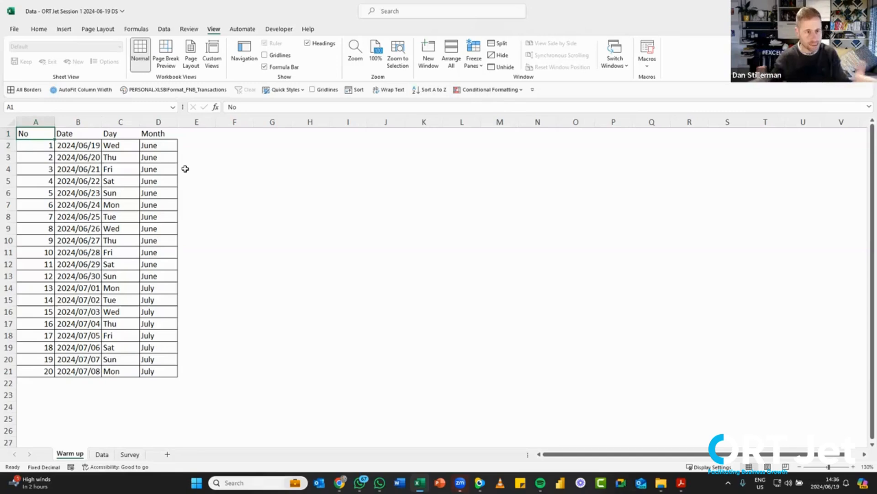
# Step: Practise extending the selection cell by cell from A1 across the headers to D1, and return to A1
pyautogui.moveTo(51, 134); pyautogui.dragTo(145, 132)
pyautogui.click(44, 133)
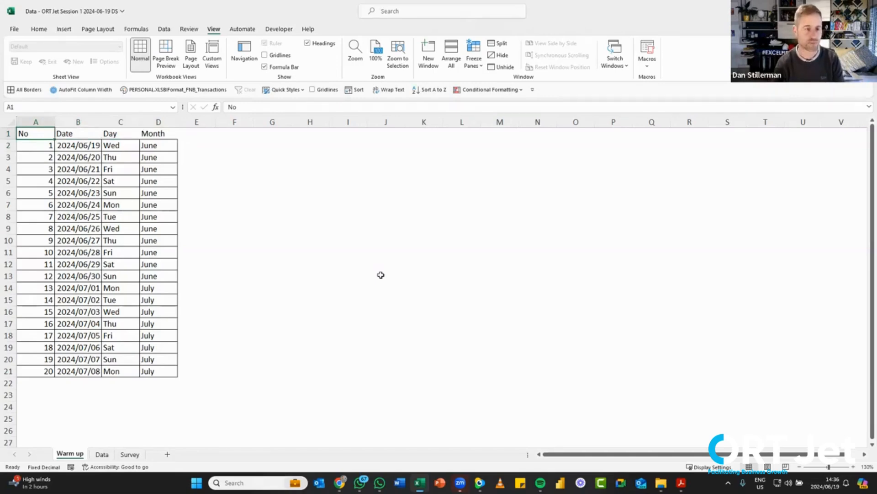
pyautogui.hotkey('shift', 'Right')
pyautogui.hotkey('shift', 'Right')
pyautogui.hotkey('shift', 'Right')
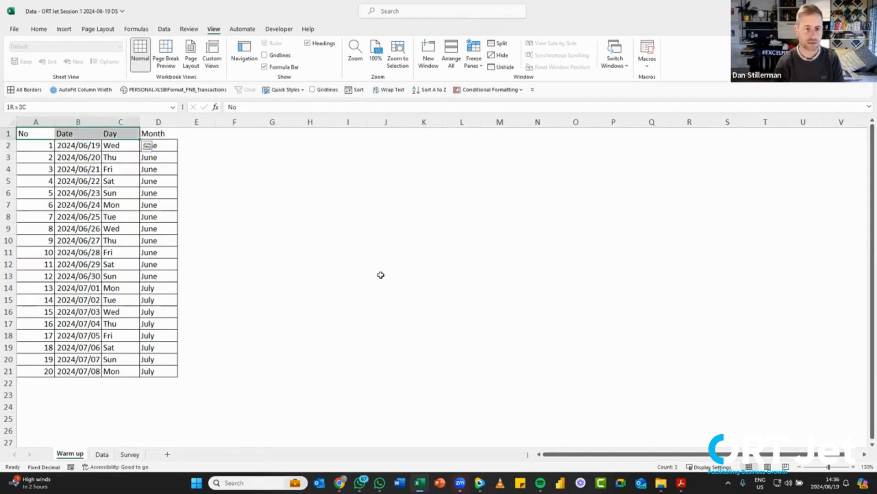
pyautogui.hotkey('shift', 'Right')
pyautogui.hotkey('shift', 'Right')
pyautogui.hotkey('shift', 'Left')
pyautogui.hotkey('shift', 'Left')
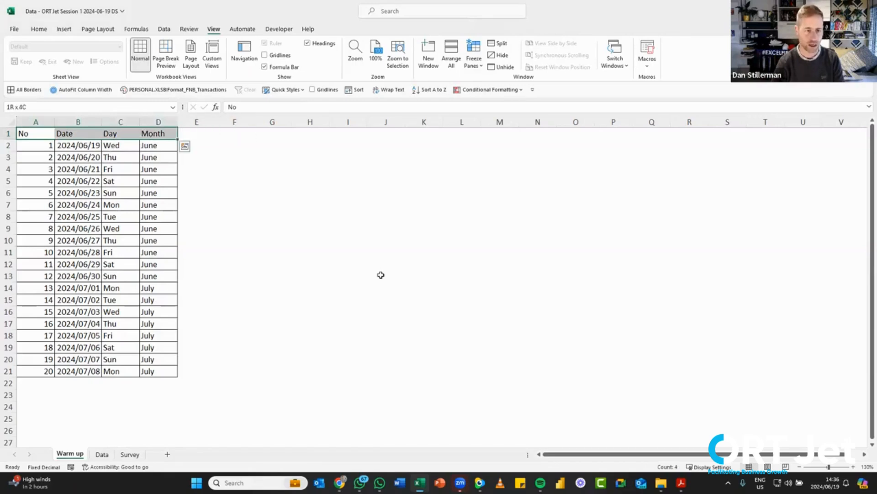
pyautogui.press('Left')
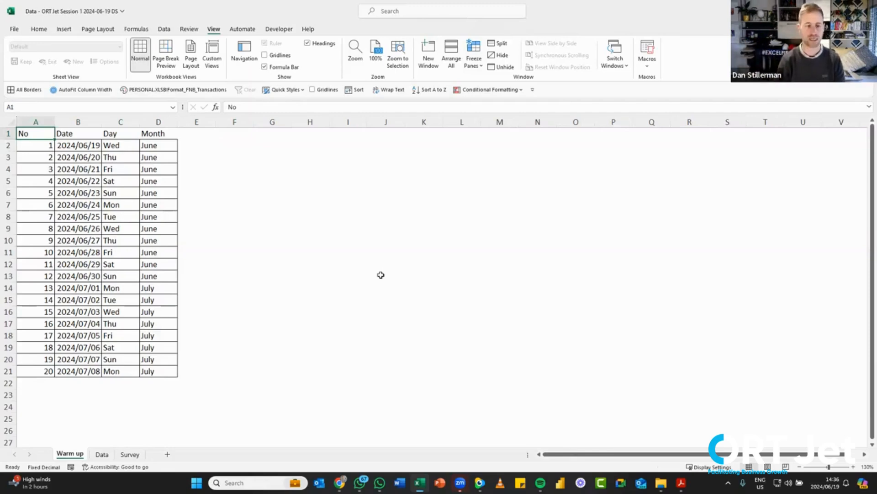
# Step: Select the header range A1:D1 in one go, and jump back and forth between its first and last cells
pyautogui.hotkey('ctrl', 'shift', 'Right')
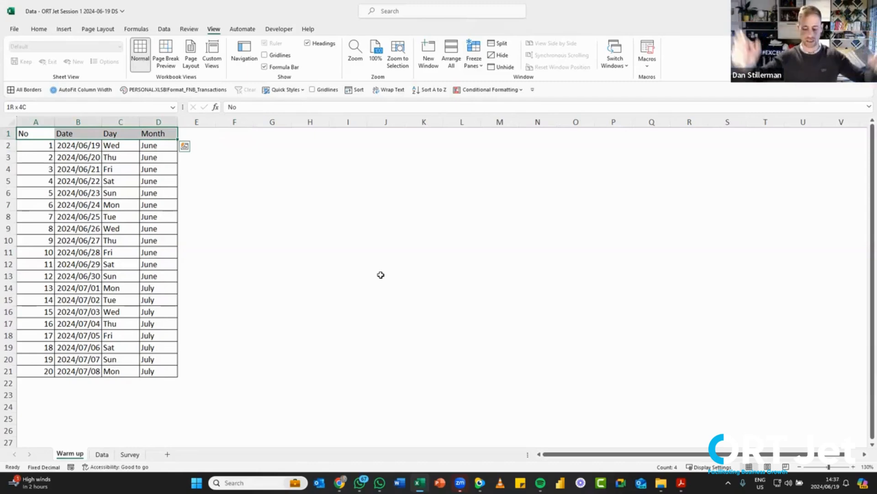
pyautogui.hotkey('ctrl', 'Home')
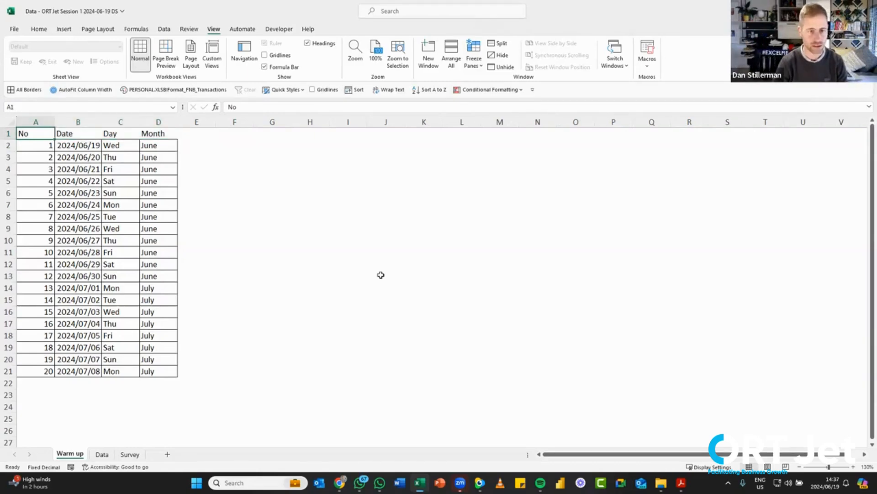
pyautogui.hotkey('ctrl', 'Right')
pyautogui.hotkey('ctrl', 'Left')
pyautogui.hotkey('ctrl', 'Right')
pyautogui.hotkey('ctrl', 'Left')
pyautogui.hotkey('ctrl', 'Right')
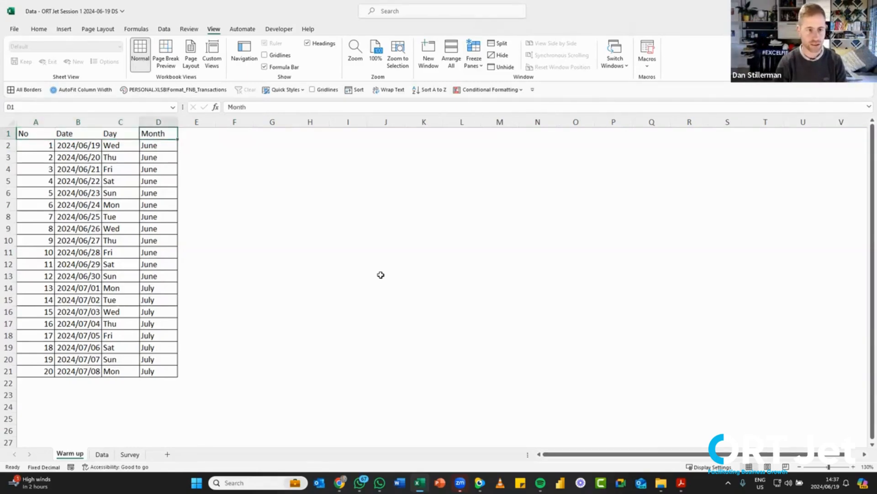
pyautogui.hotkey('ctrl', 'Left')
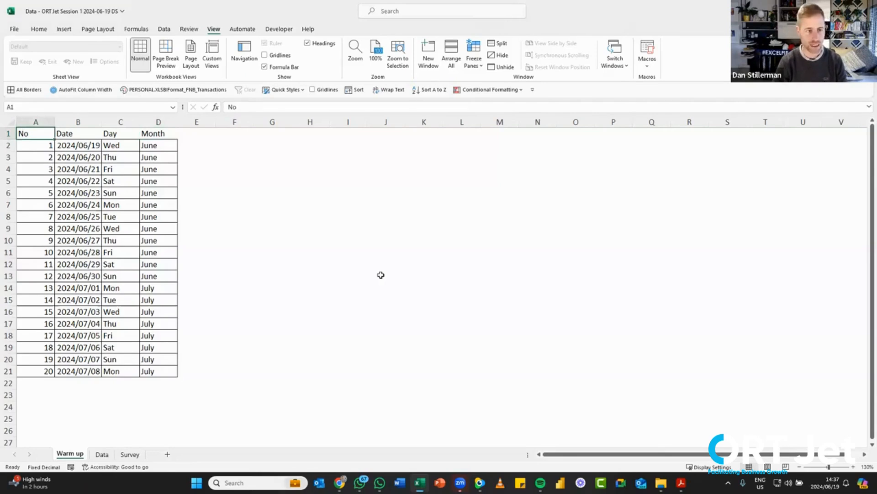
# Step: Select the header cells A1:D1 one at a time again and go back to cell A1
pyautogui.hotkey('shift', 'Right')
pyautogui.hotkey('shift', 'Right')
pyautogui.hotkey('shift', 'Right')
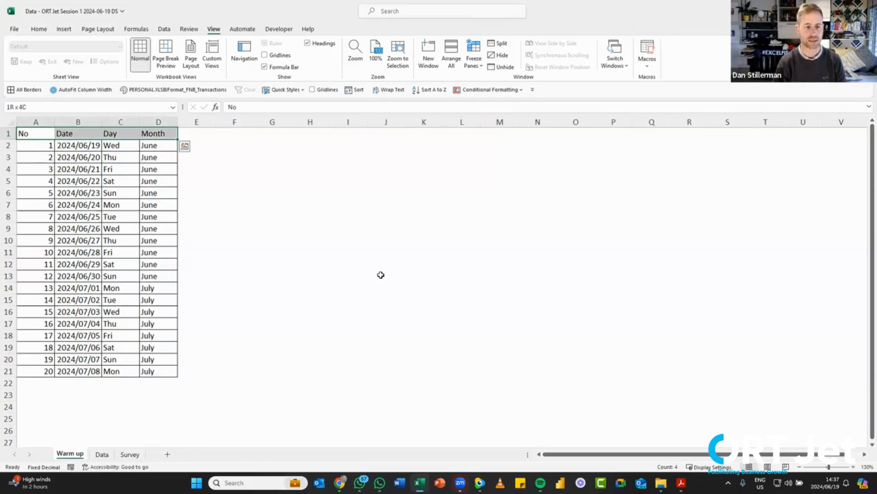
pyautogui.hotkey('ctrl', 'Home')
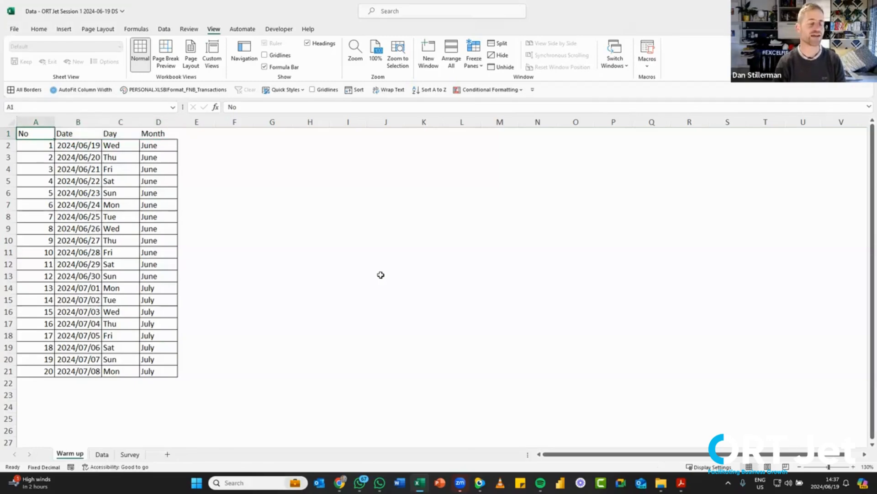
# Step: Make the header cells A1:D1 bold, underlined and horizontally centred
pyautogui.hotkey('ctrl', 'shift', 'Right')
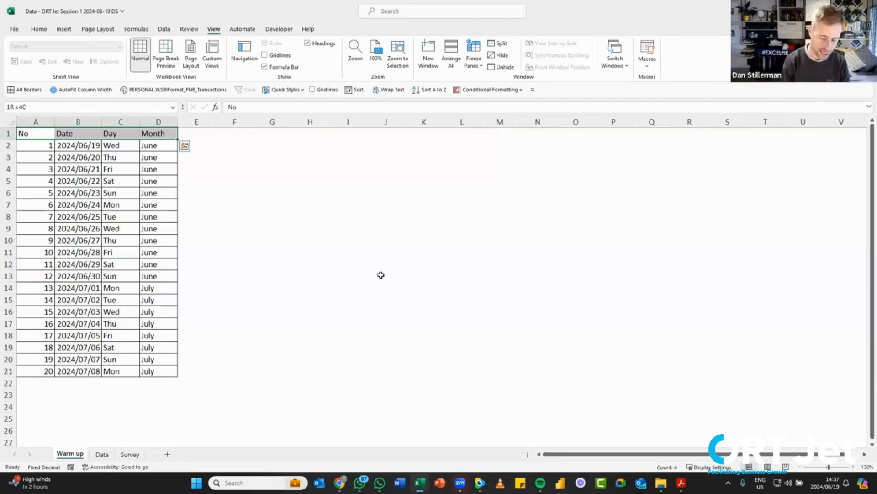
pyautogui.hotkey('ctrl', 'b')
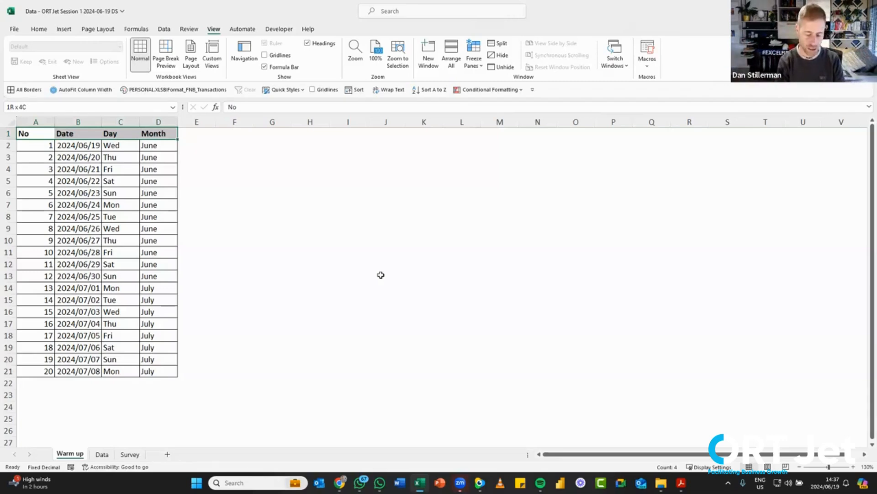
pyautogui.hotkey('ctrl', 'u')
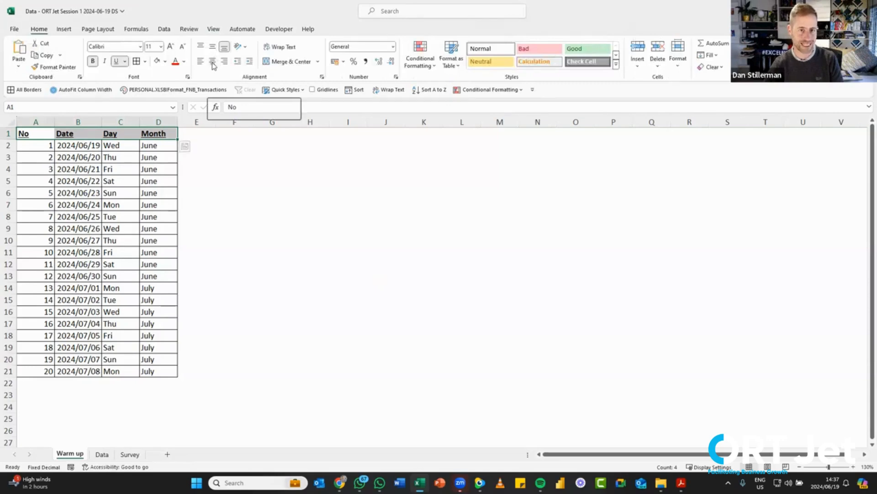
pyautogui.click(213, 61)
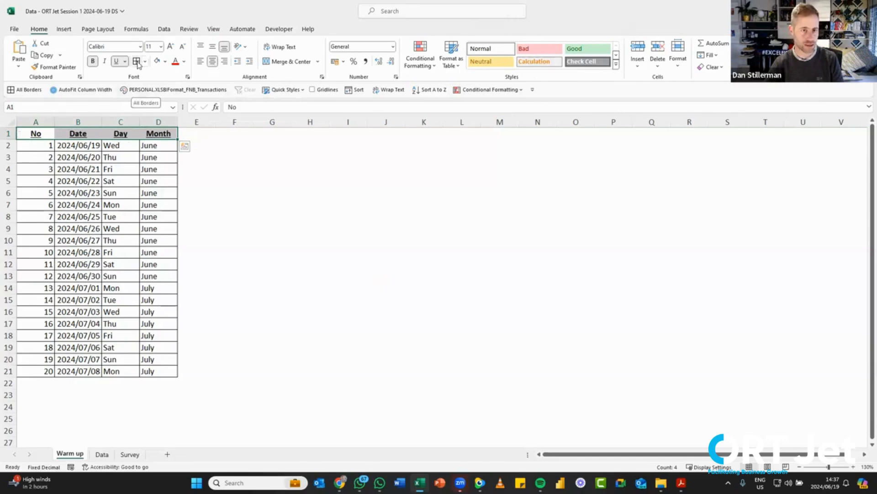
# Step: Apply all borders and a light blue fill to the headers A1:D1, and select cell C4
pyautogui.click(24, 90)
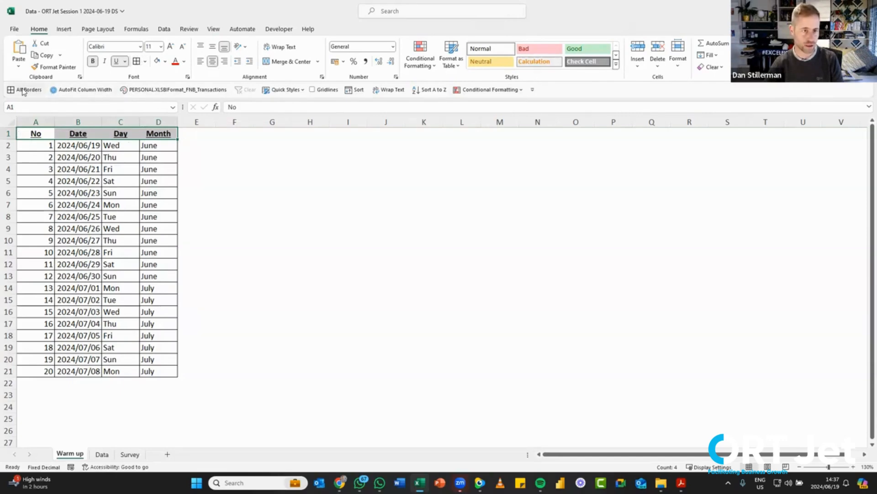
pyautogui.click(165, 62)
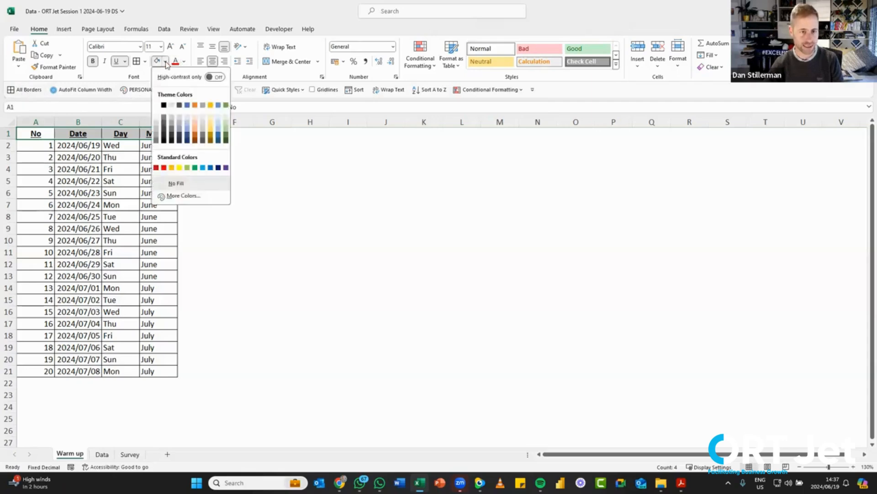
pyautogui.click(187, 120)
pyautogui.click(131, 167)
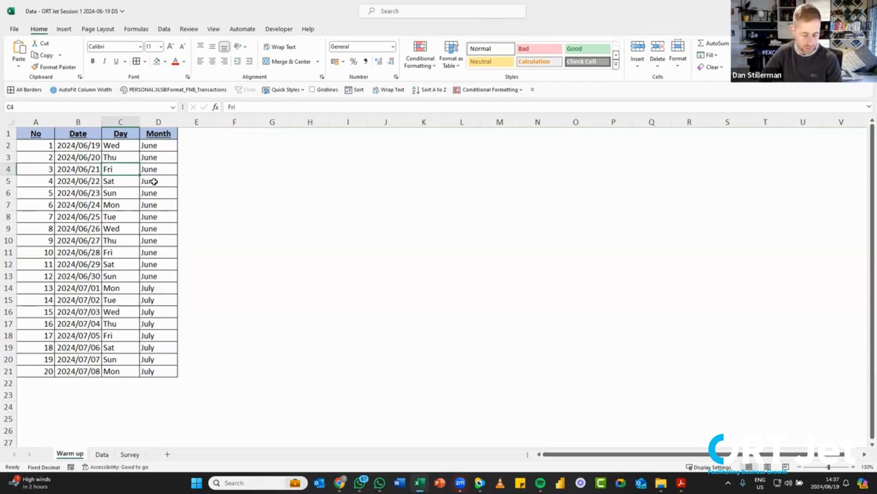
# Step: Save the workbook and switch to the Data sheet
pyautogui.hotkey('ctrl', 's')
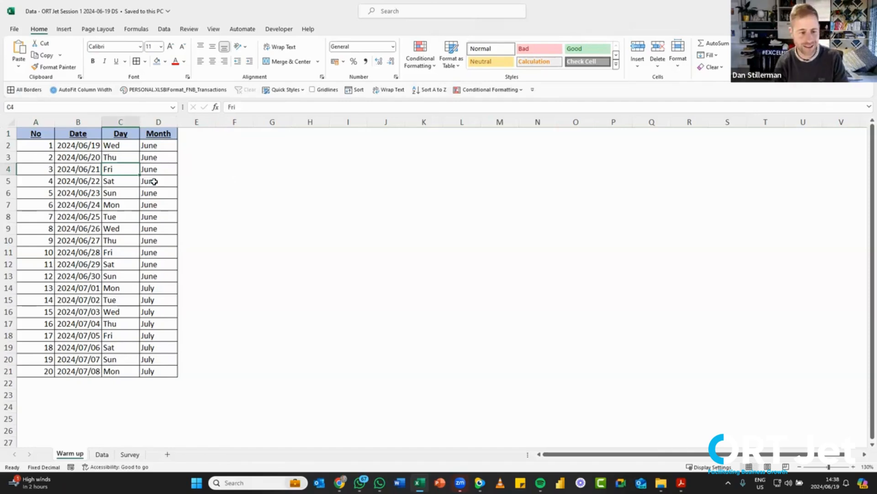
pyautogui.hotkey('ctrl', 'pagedown')
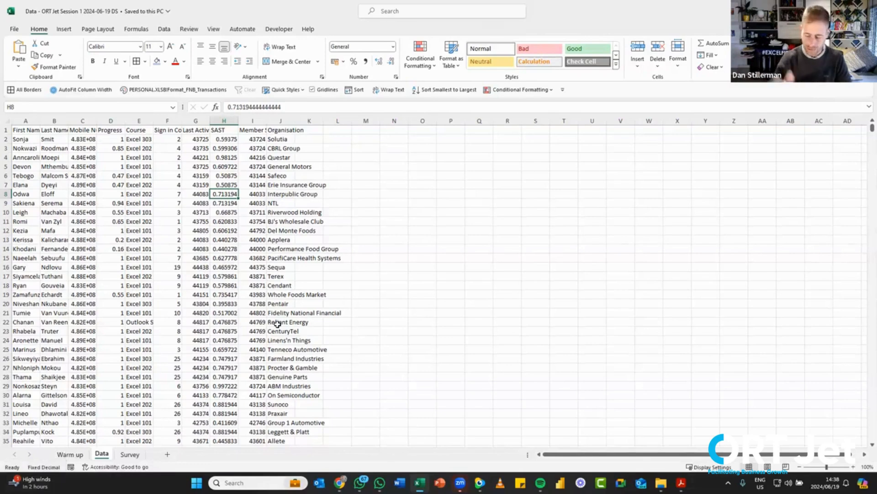
pyautogui.press('super+w')
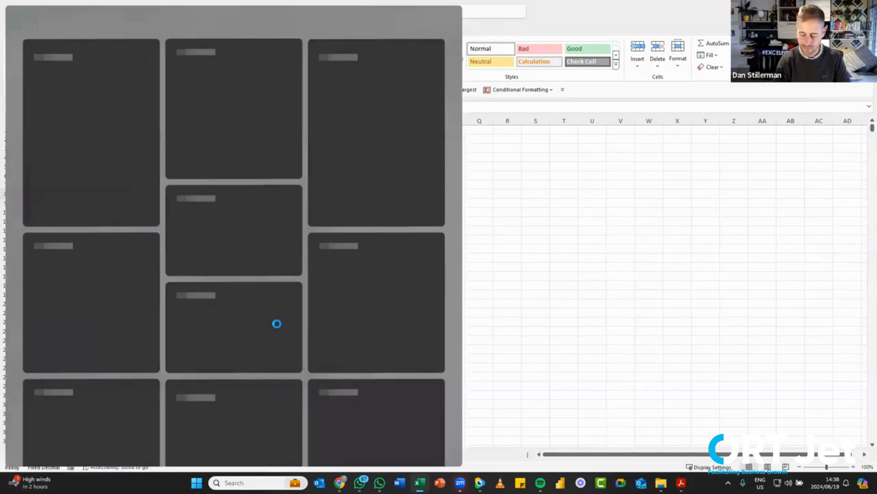
pyautogui.click(564, 197)
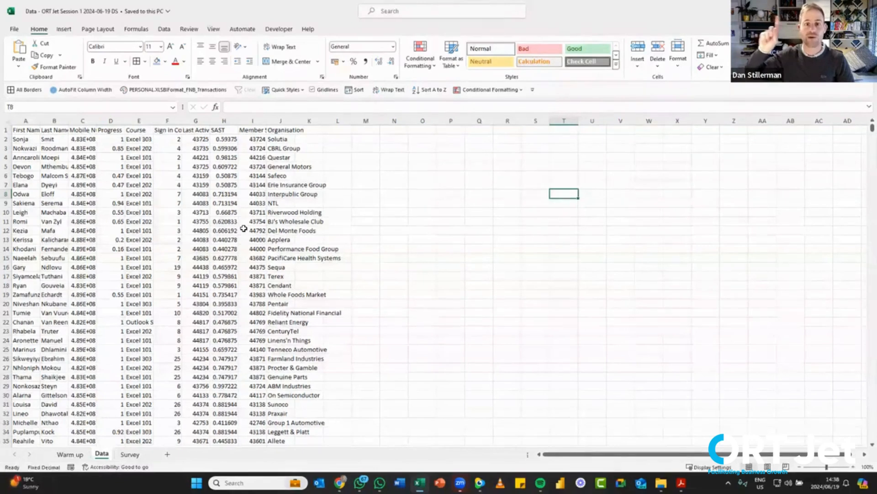
pyautogui.click(224, 258)
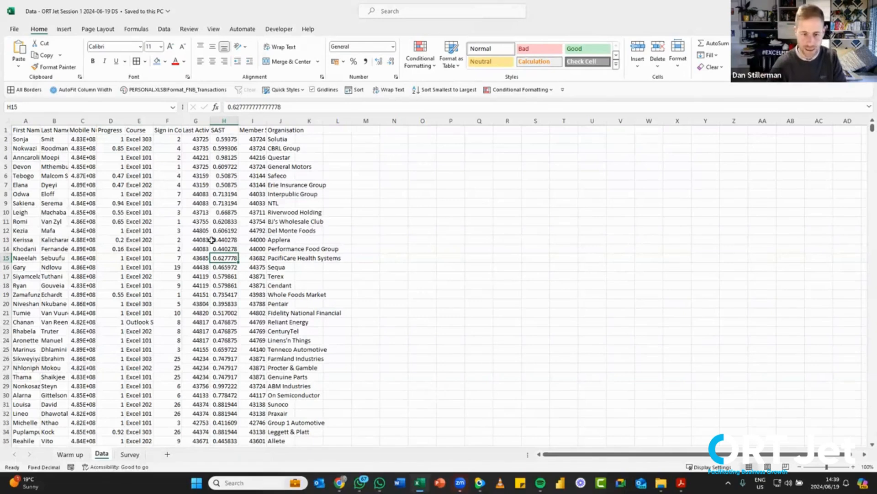
# Step: Zoom the Data sheet in to 145% and select cell F7
pyautogui.scroll(2, 212, 240)
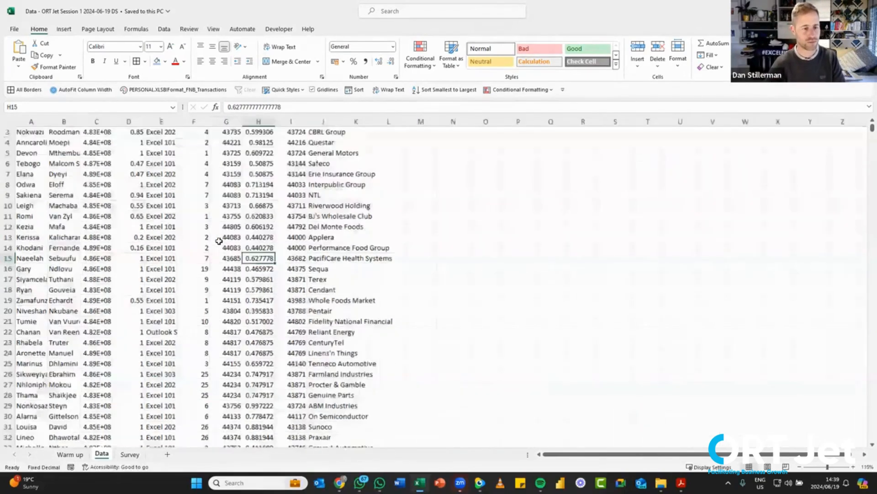
pyautogui.scroll(1, 218, 240)
pyautogui.scroll(2, 231, 233)
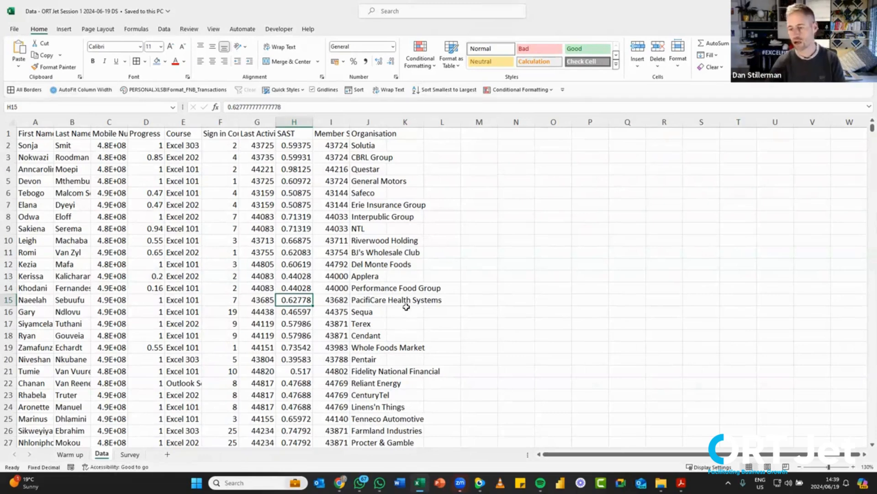
pyautogui.keyDown('ctrl'); pyautogui.scroll(1, 406, 306); pyautogui.keyUp('ctrl')
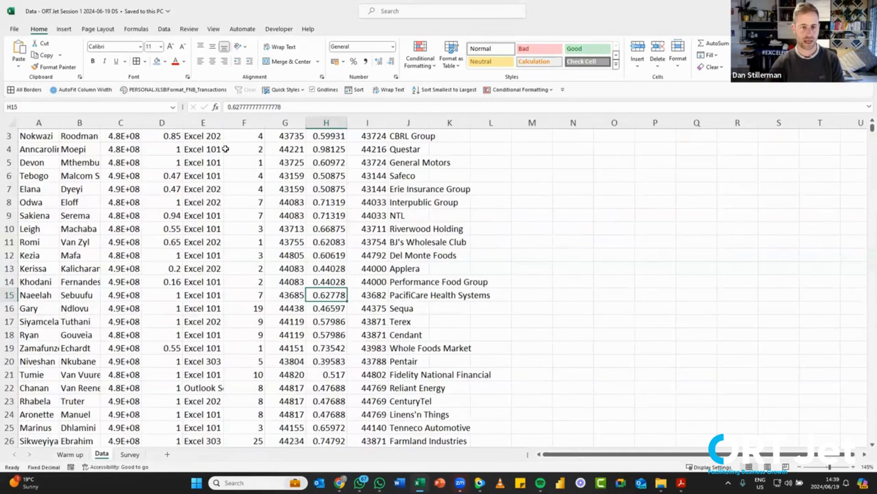
pyautogui.scroll(1, 283, 257)
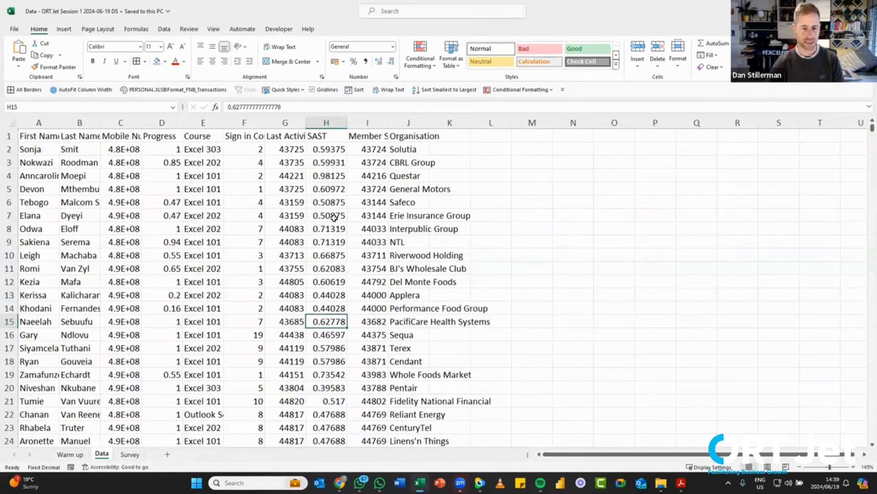
pyautogui.click(245, 216)
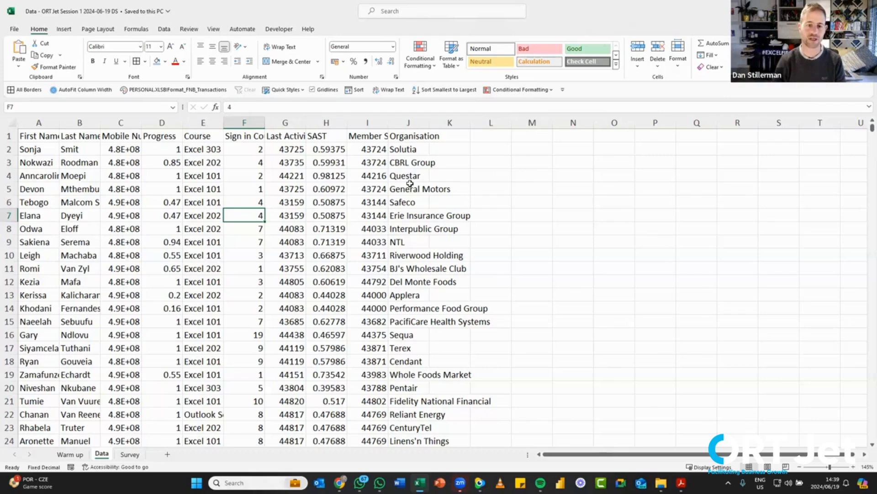
# Step: Jump to the last filled cell of column F and back up to its Sign in Count header
pyautogui.hotkey('ctrl', 'Down')
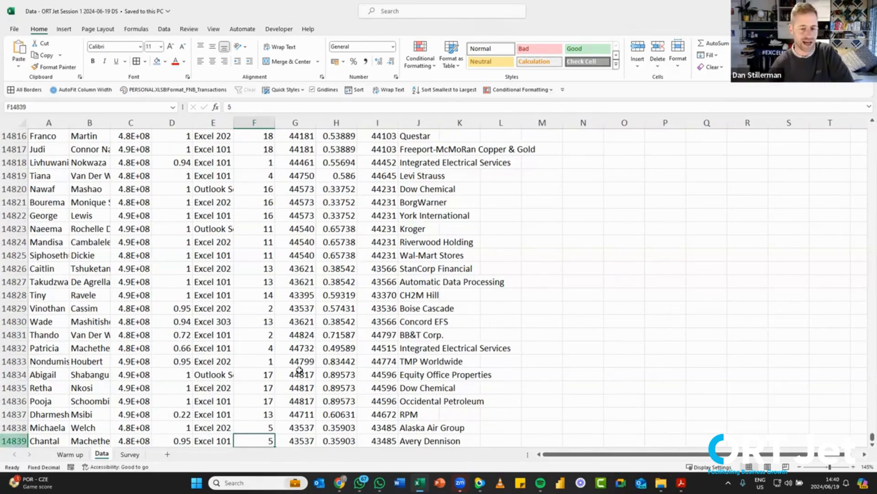
pyautogui.scroll(-2, 284, 275)
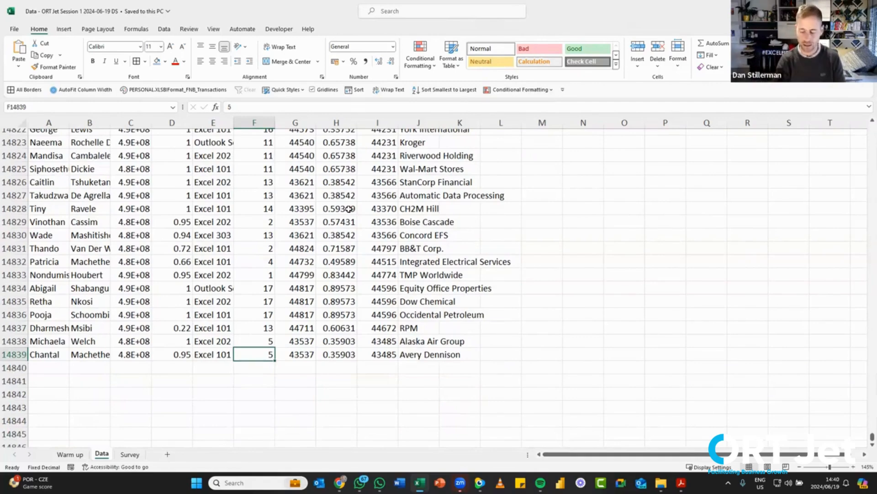
pyautogui.hotkey('ctrl', 'Up')
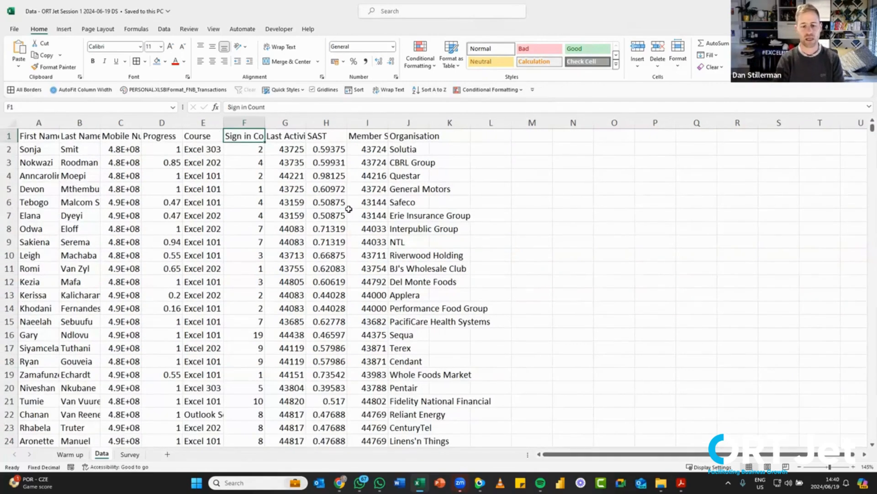
# Step: Jump to the last entry in column F again and move down into the empty rows beneath the data
pyautogui.hotkey('ctrl', 'Down')
pyautogui.press('Down')
pyautogui.press('Down')
pyautogui.press('Down')
pyautogui.press('Down')
pyautogui.press('Down')
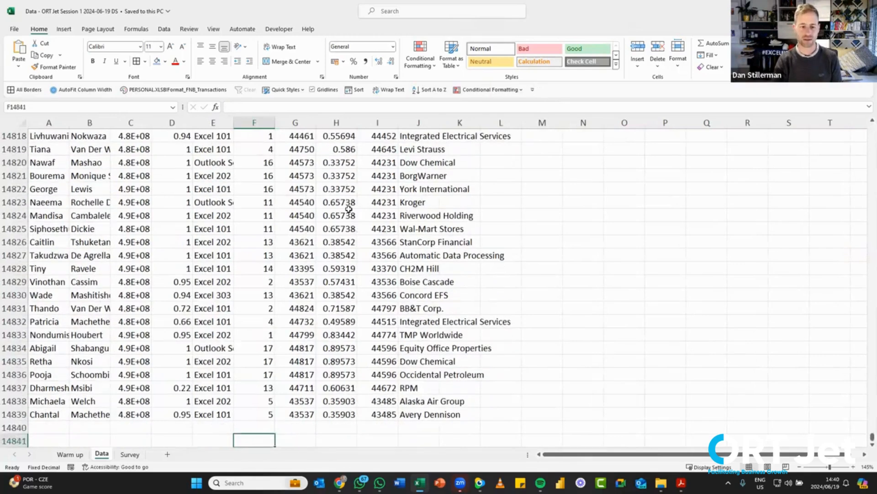
# Step: Move cell by cell up column F to F14836 and back down to the last entry, F14839
pyautogui.press('Up')
pyautogui.press('Up')
pyautogui.press('Up')
pyautogui.press('Up')
pyautogui.press('Up')
pyautogui.press('Up')
pyautogui.press('Up')
pyautogui.press('Up')
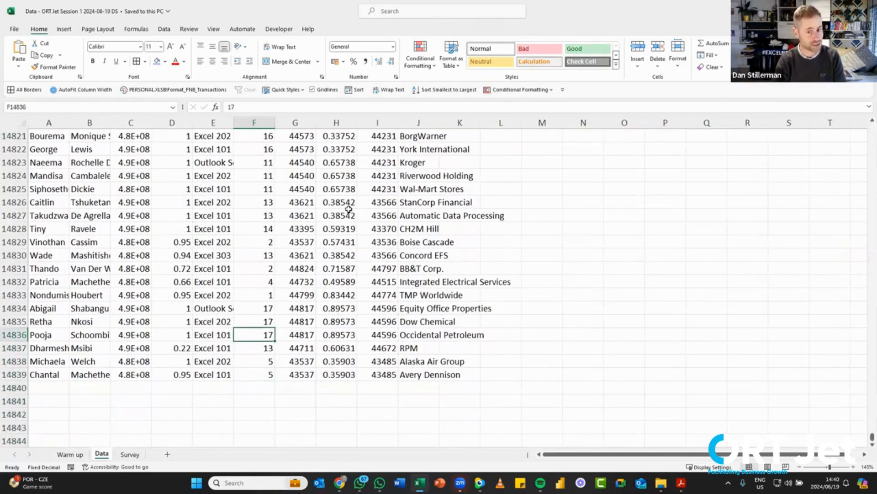
pyautogui.press('Down')
pyautogui.press('Down')
pyautogui.press('Down')
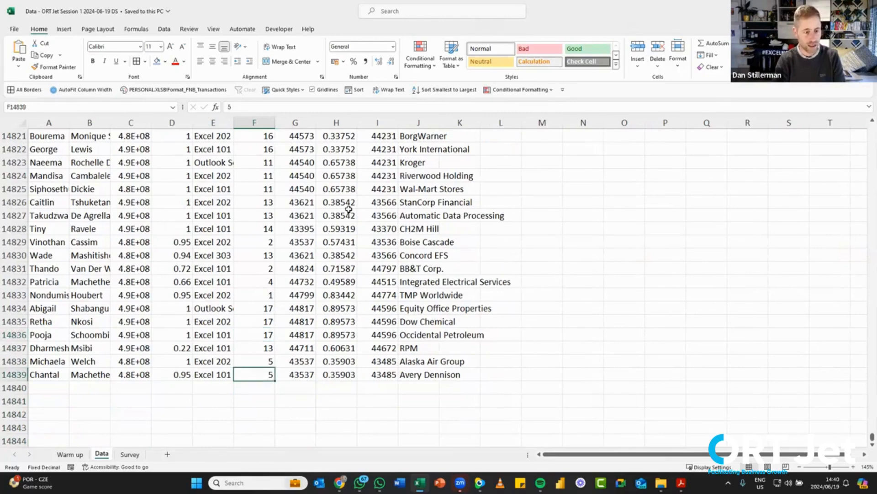
# Step: Visit the worksheet's very last row in column F and the last used cell J14839, returning to cell A1 after each
pyautogui.hotkey('ctrl', 'Down')
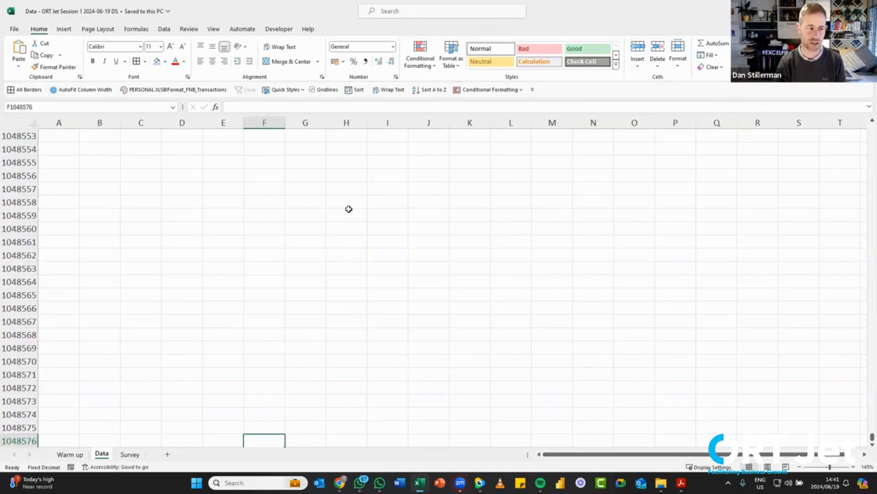
pyautogui.hotkey('ctrl', 'Home')
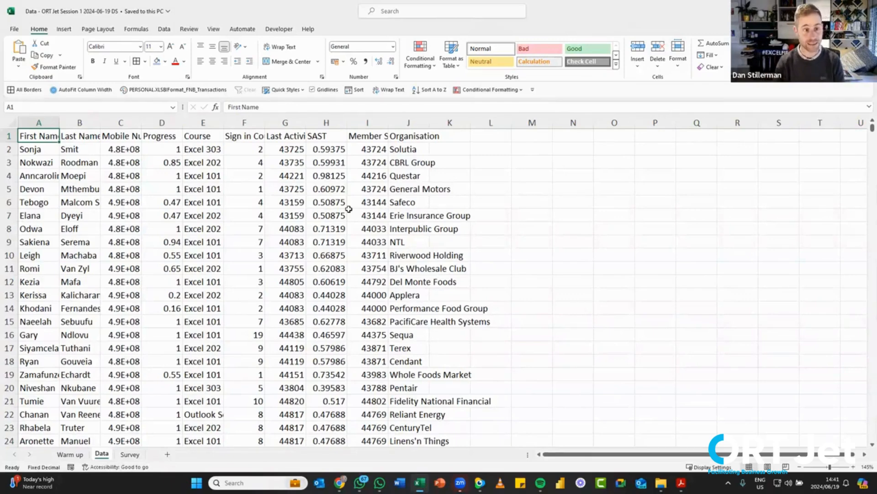
pyautogui.hotkey('ctrl', 'End')
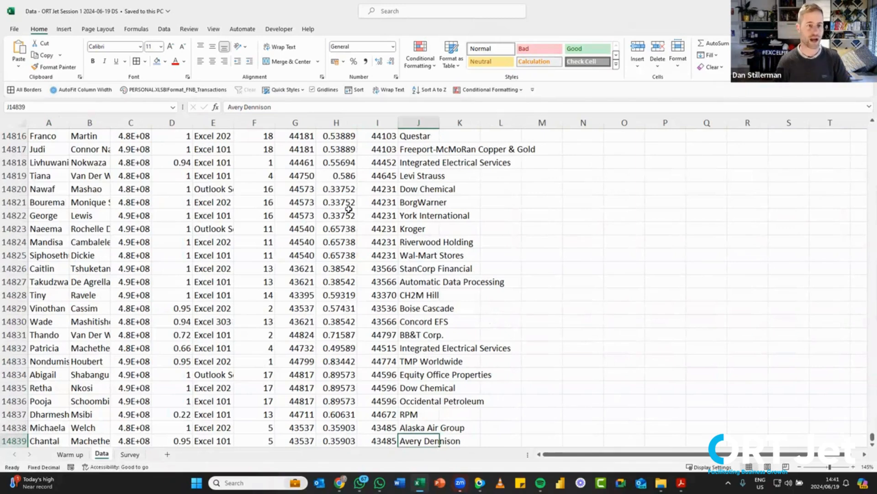
pyautogui.hotkey('ctrl', 'Home')
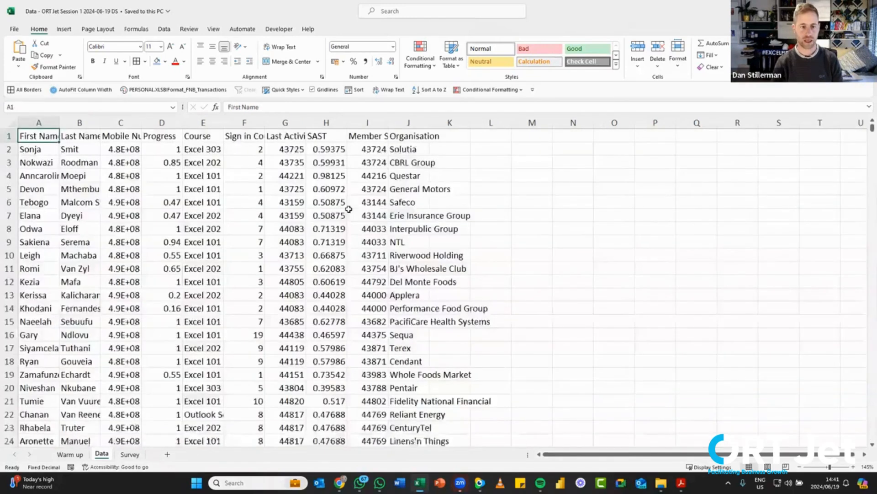
# Step: Check the Excel Academy keyboard shortcuts sheet, return to the workbook, and page down to cell A73 and back up to A1
pyautogui.hotkey('alt', 'Tab')
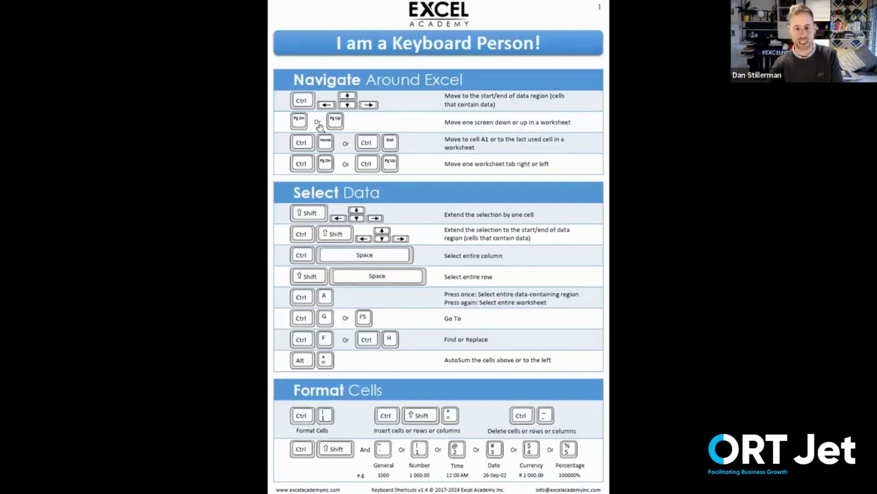
pyautogui.hotkey('alt', 'Tab')
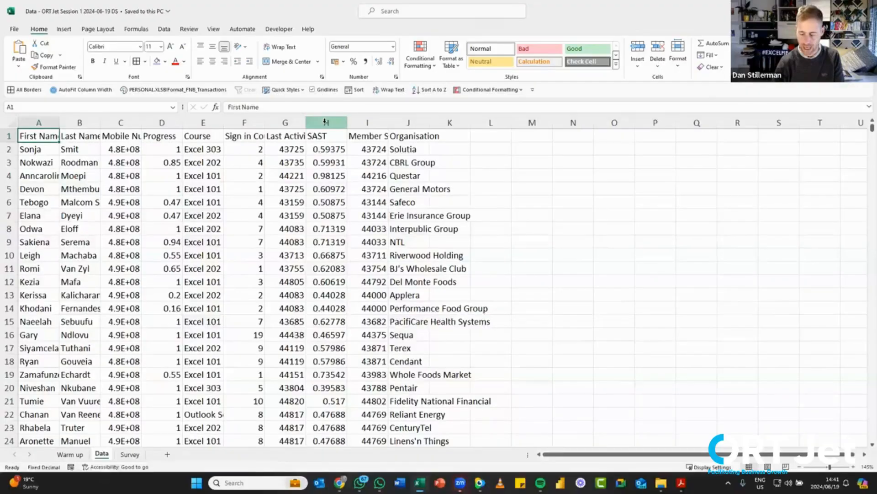
pyautogui.press('pagedown')
pyautogui.press('pagedown')
pyautogui.press('pagedown')
pyautogui.press('pagedown')
pyautogui.press('pagedown')
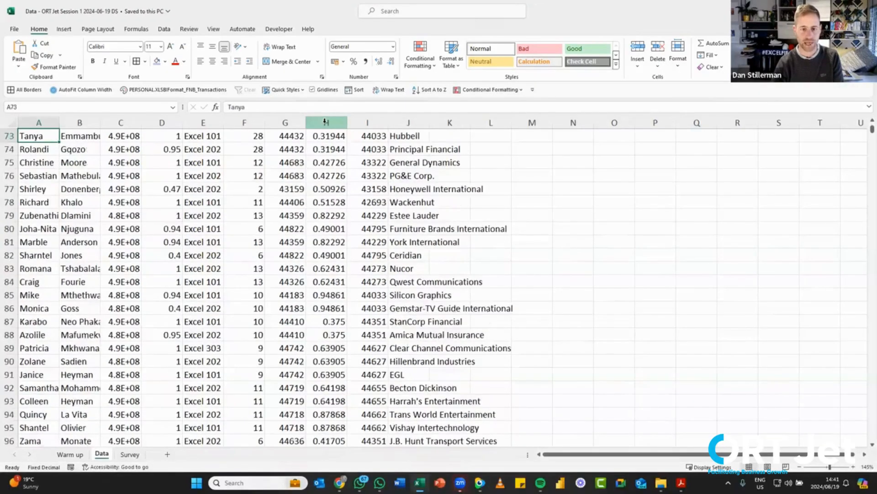
pyautogui.press('pageup')
pyautogui.press('pageup')
pyautogui.press('pageup')
pyautogui.press('pageup')
pyautogui.press('pageup')
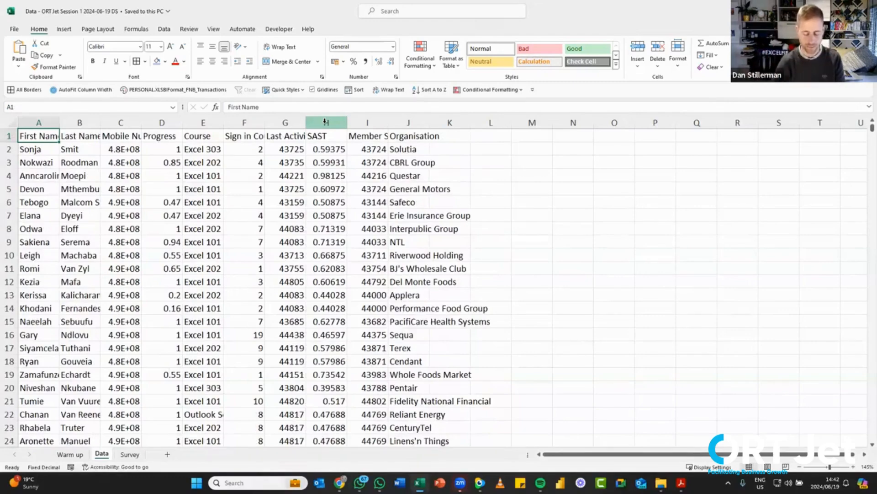
# Step: Switch to the keyboard shortcuts sheet, view its second page with the Ctrl and F key shortcuts, and return to the workbook
pyautogui.hotkey('alt', 'Tab')
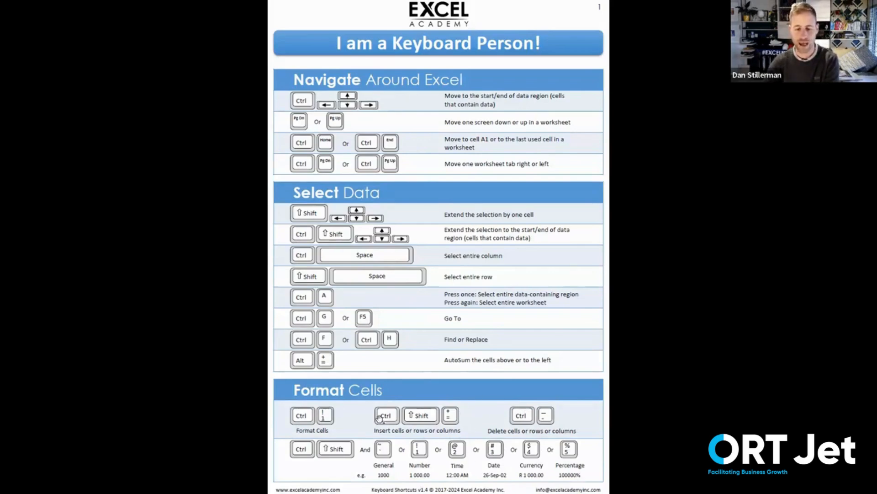
pyautogui.click(370, 398)
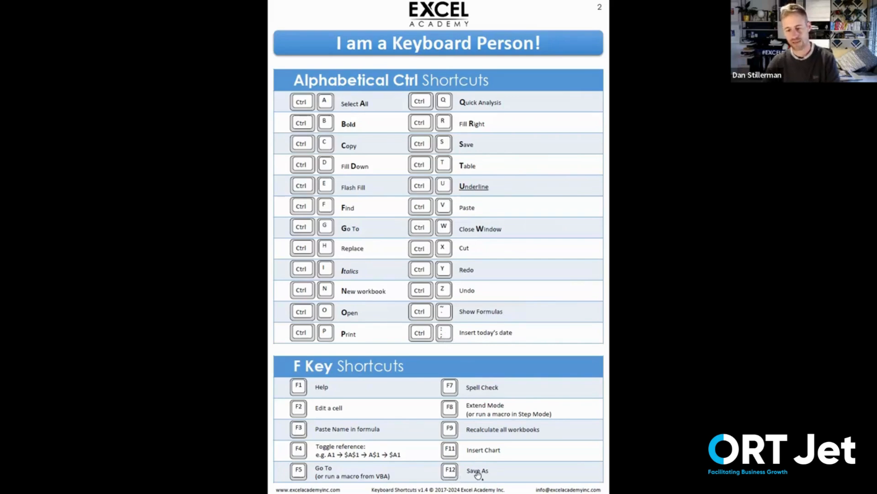
pyautogui.hotkey('alt', 'Tab')
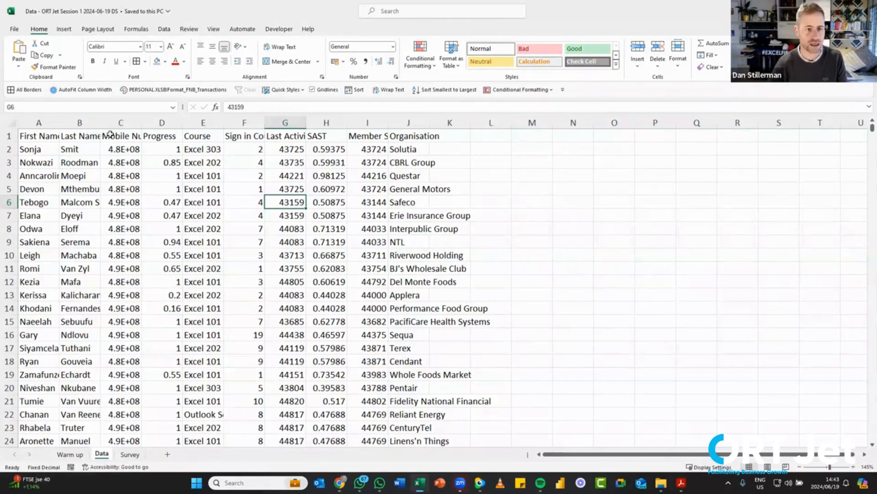
# Step: Review the headings in columns B to F by selecting header cells B1 and C1, columns D to F, and cell F1
pyautogui.click(87, 134)
pyautogui.click(114, 134)
pyautogui.click(166, 123)
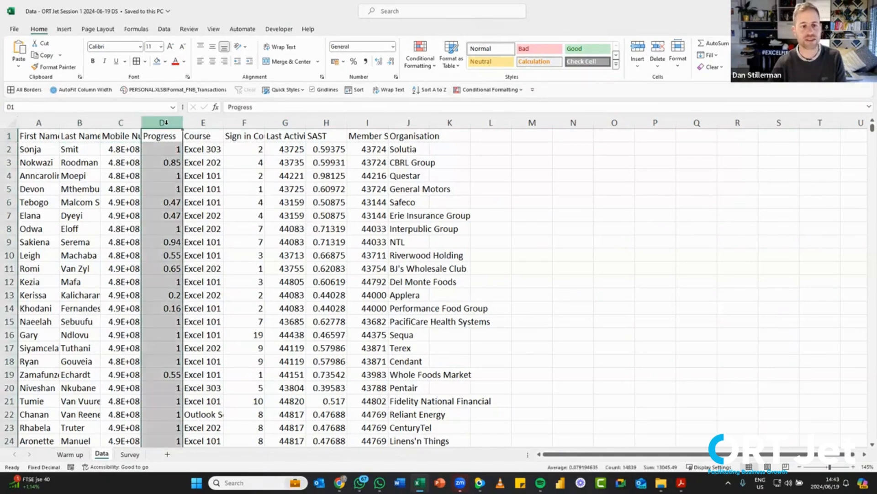
pyautogui.click(204, 122)
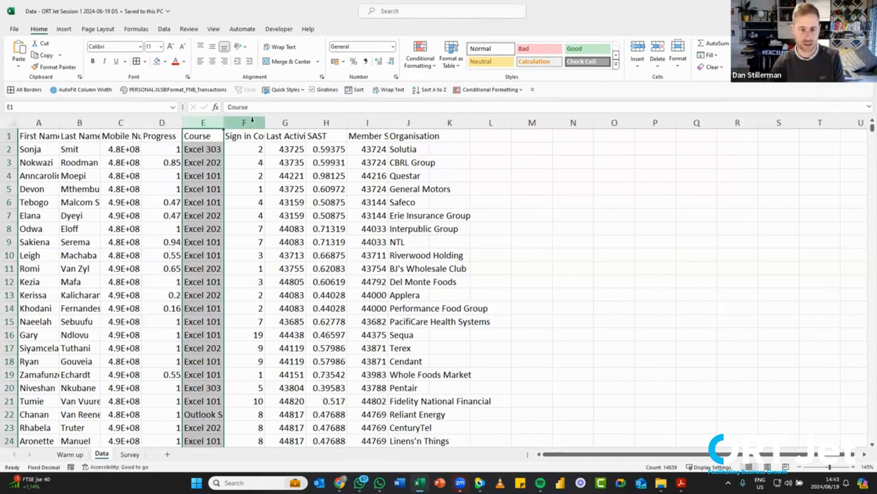
pyautogui.click(250, 123)
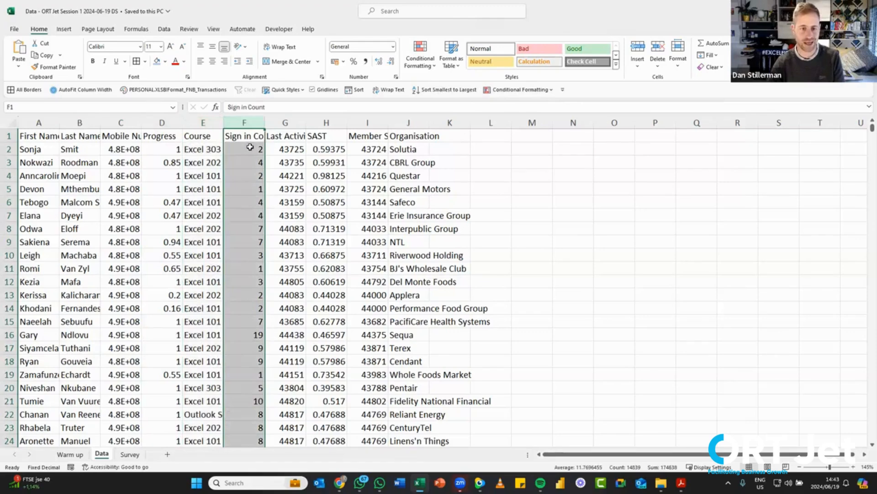
pyautogui.click(254, 137)
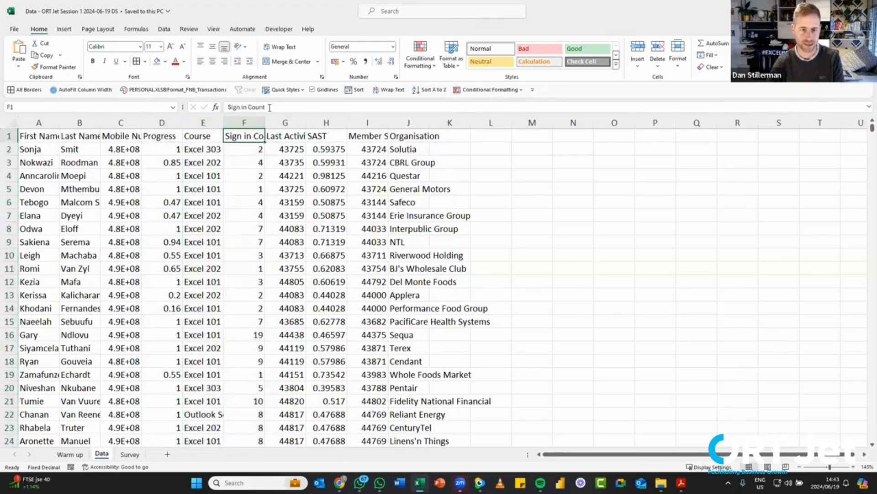
# Step: Review the remaining headings by going one at a time through columns G to I and on to Organisation in column J
pyautogui.click(298, 122)
pyautogui.click(319, 121)
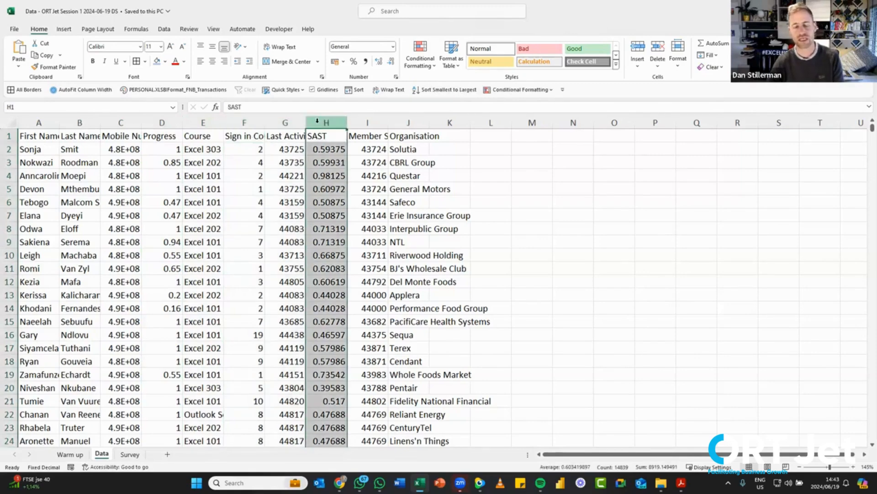
pyautogui.click(366, 121)
pyautogui.click(405, 123)
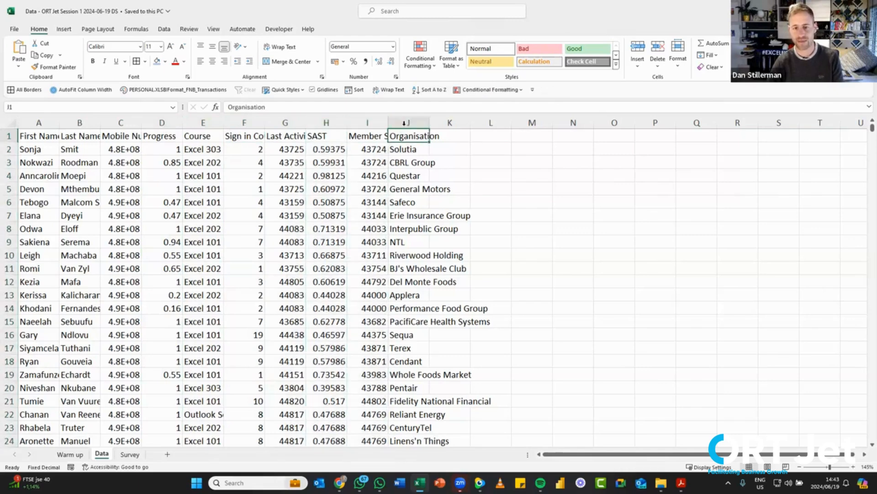
# Step: Inspect sample data by selecting cells J4 and C4, the organisation names in J2:J15, and cell E11
pyautogui.click(426, 174)
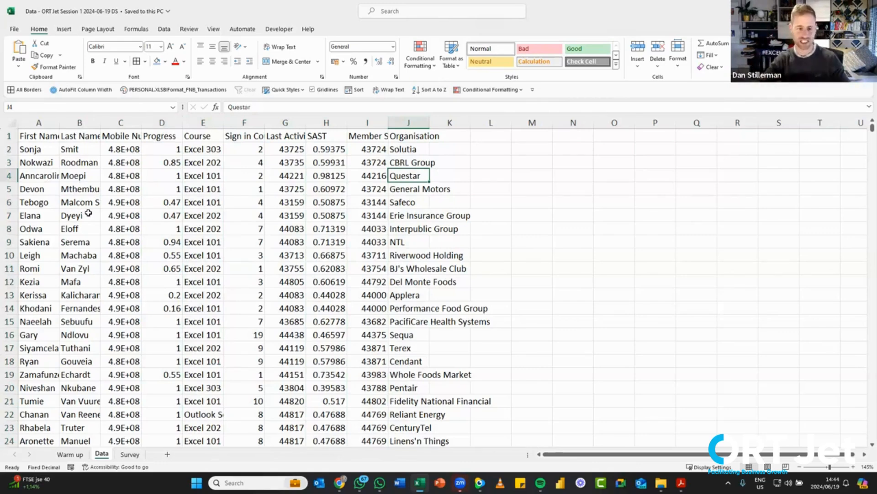
pyautogui.click(123, 177)
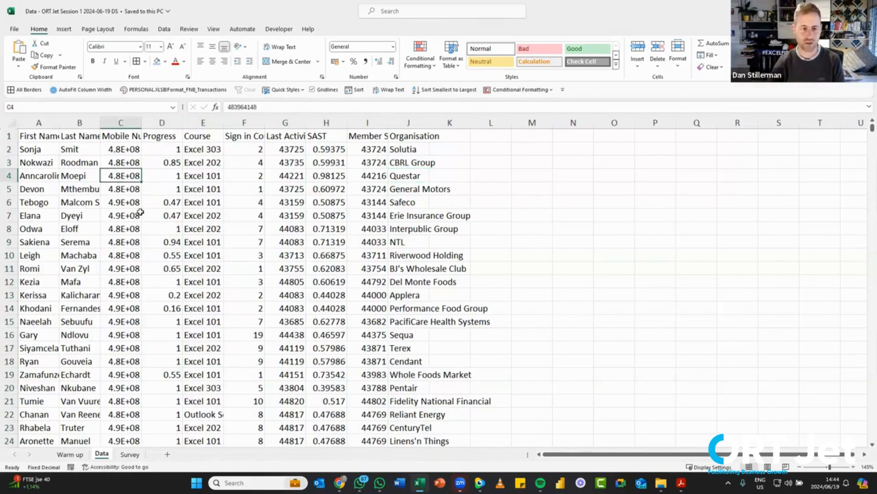
pyautogui.moveTo(408, 149); pyautogui.dragTo(411, 311)
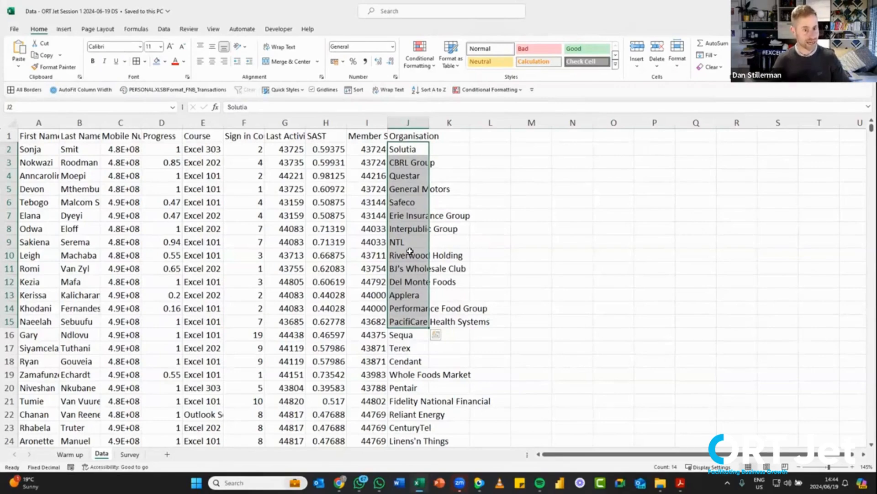
pyautogui.click(197, 267)
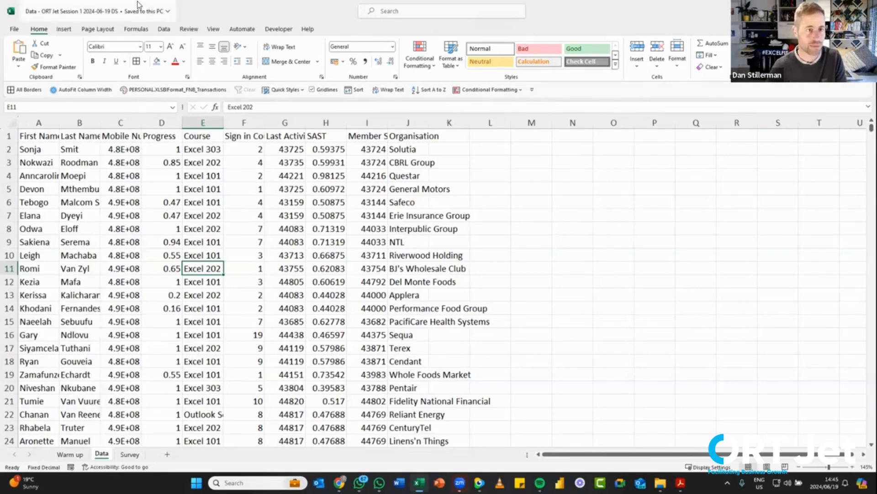
# Step: Convert the data range $A$1:$J$14839 into a table, treating the first row as headers
pyautogui.click(68, 31)
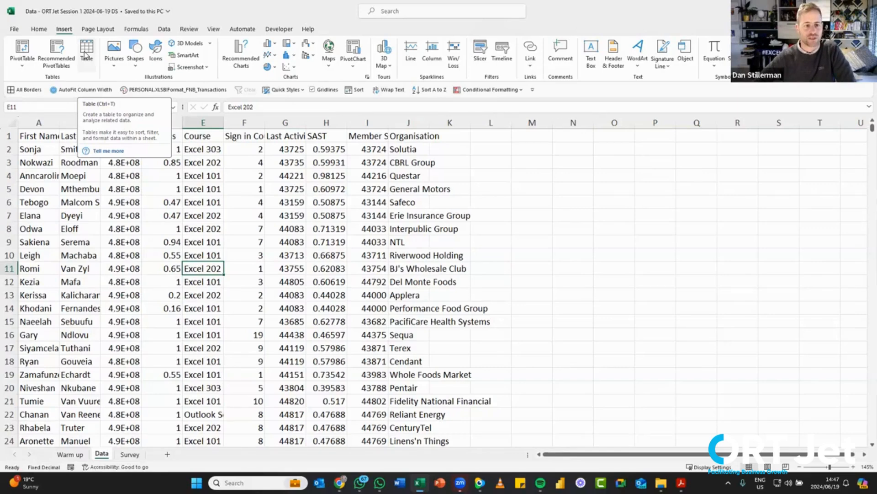
pyautogui.click(104, 152)
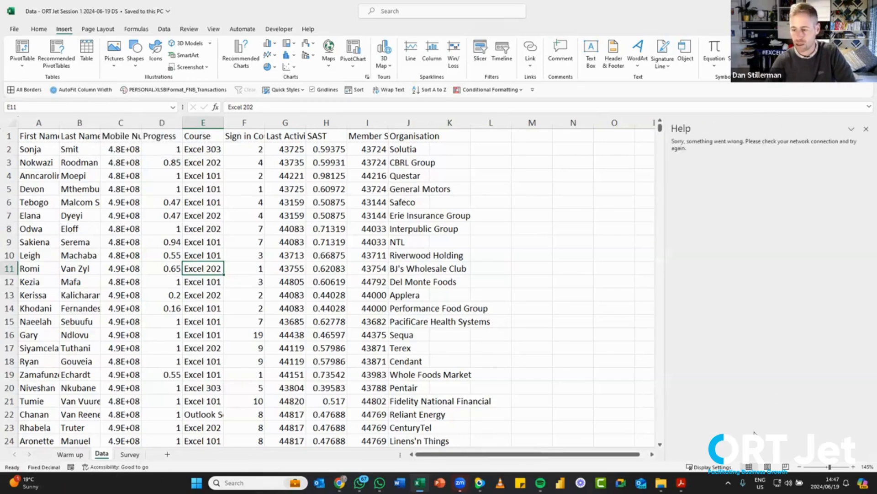
pyautogui.click(865, 130)
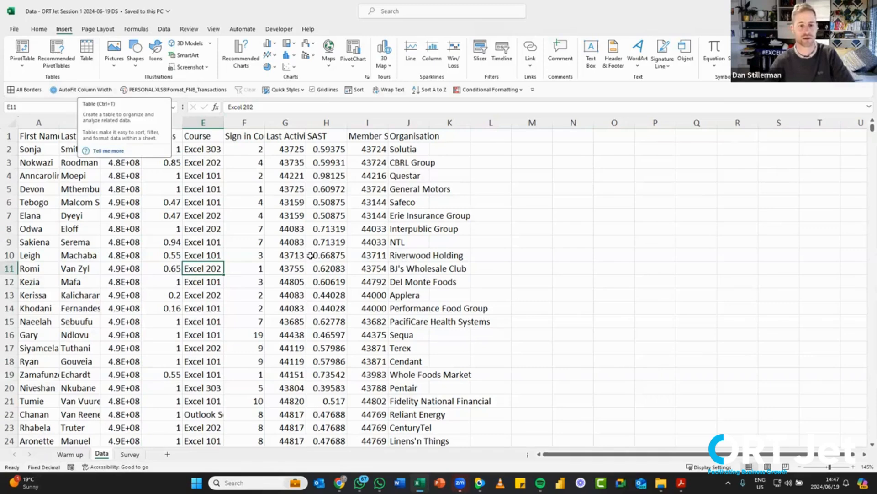
pyautogui.hotkey('ctrl', 't')
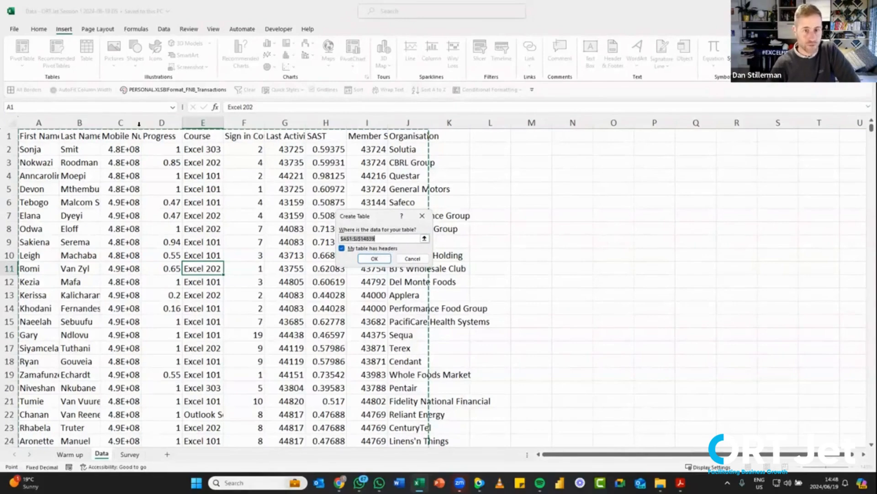
pyautogui.click(382, 258)
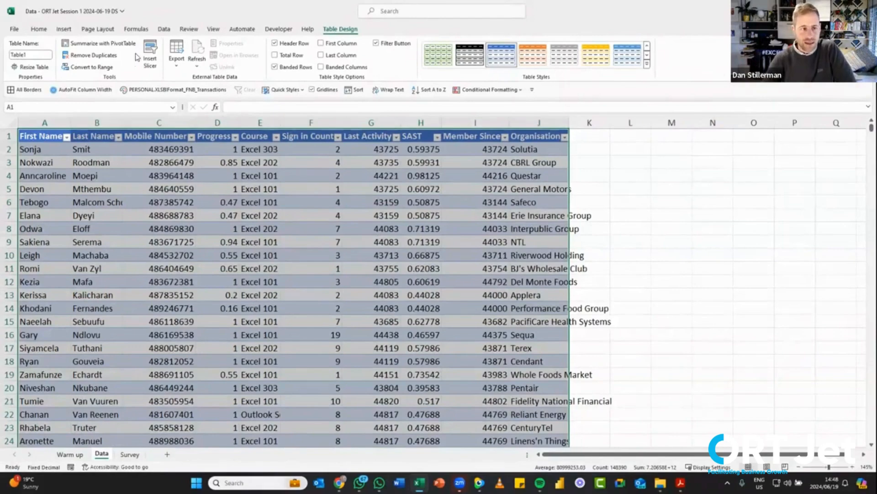
# Step: Look over the filter choices of the Course column, close them without filtering and select cell F5
pyautogui.click(65, 30)
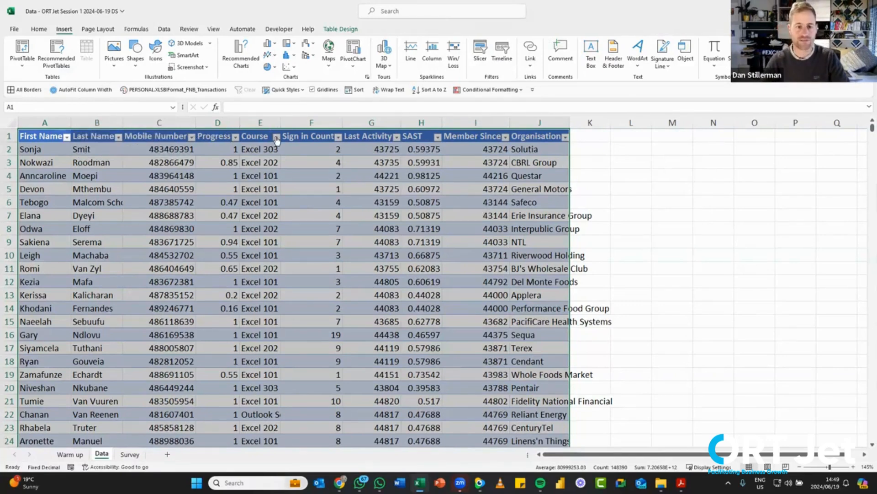
pyautogui.click(276, 138)
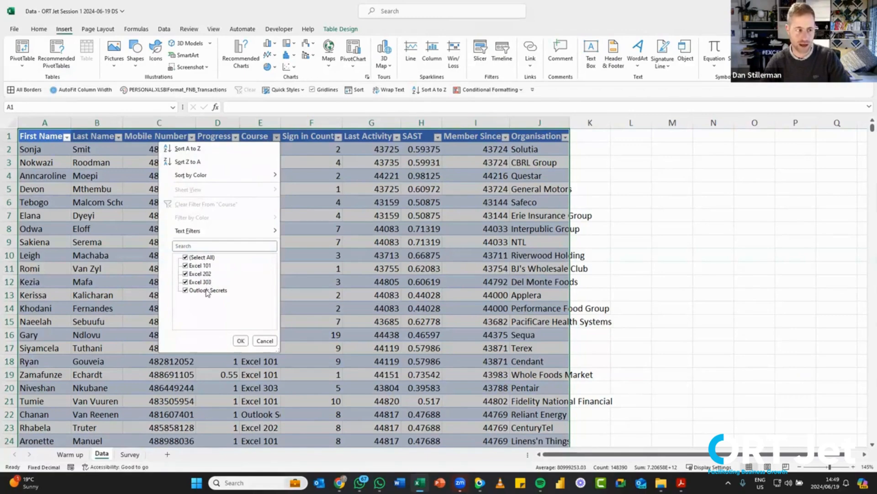
pyautogui.click(352, 179)
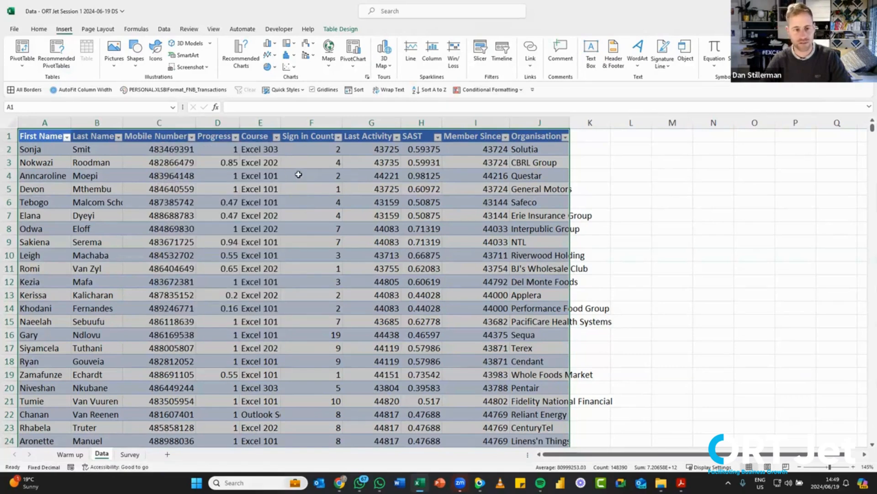
pyautogui.click(337, 189)
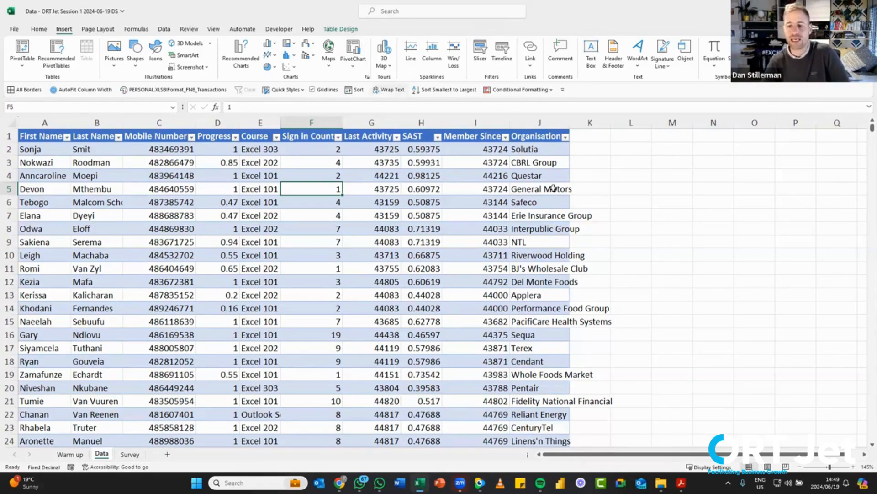
# Step: Show the table design options and compare their availability by selecting cells inside and outside the table: H7, M4, I3, L5 and F9
pyautogui.click(340, 29)
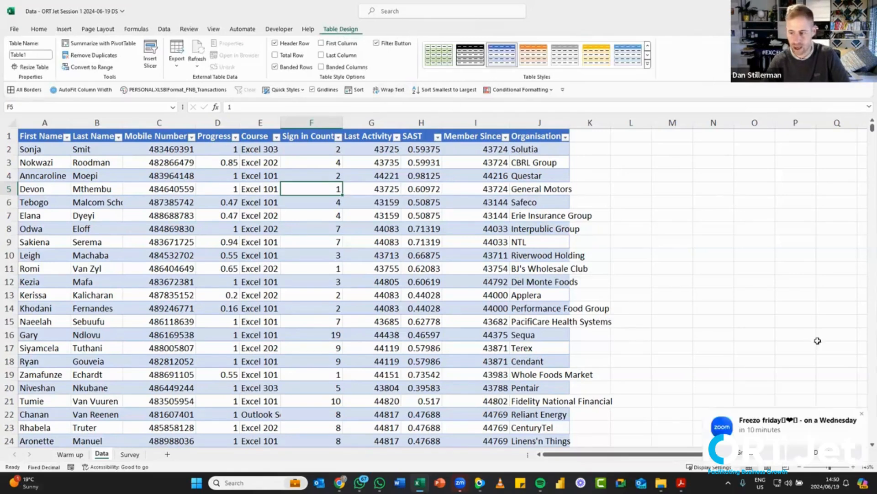
pyautogui.click(862, 414)
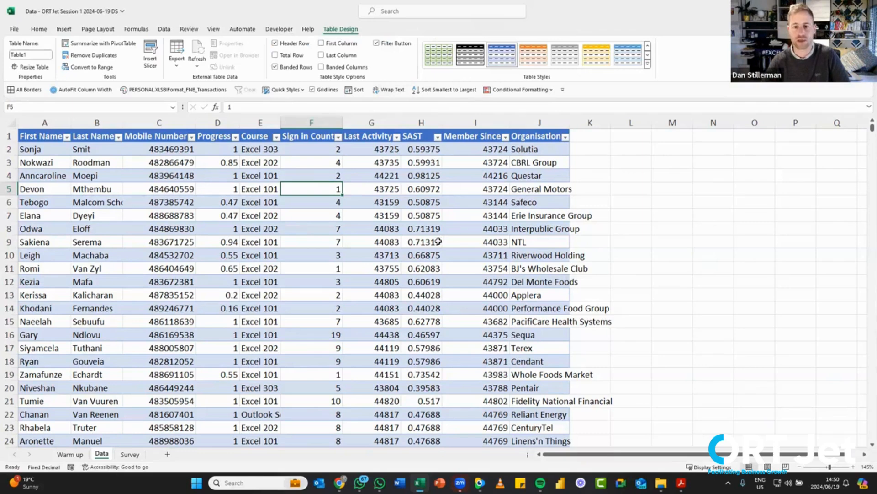
pyautogui.press('Right')
pyautogui.press('Right')
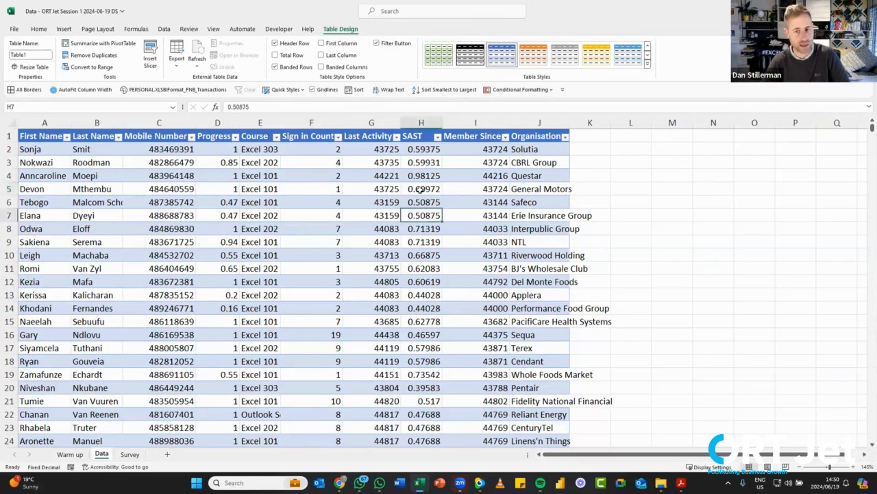
pyautogui.click(680, 177)
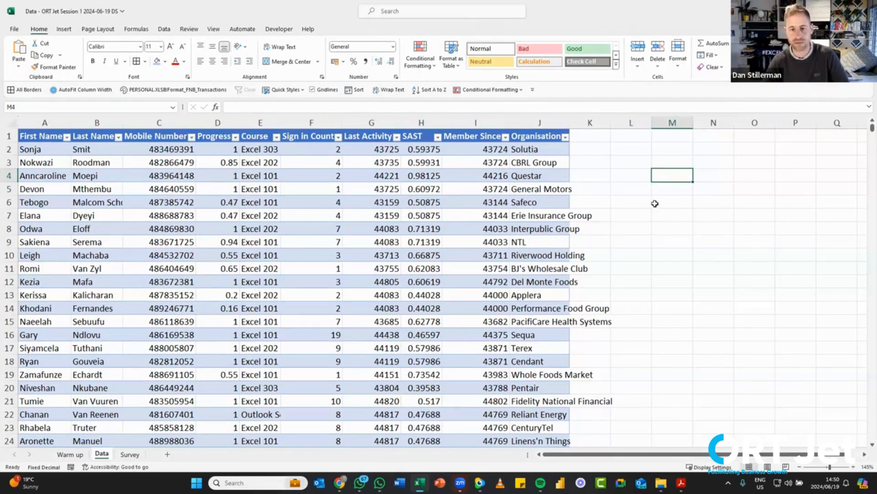
pyautogui.click(448, 163)
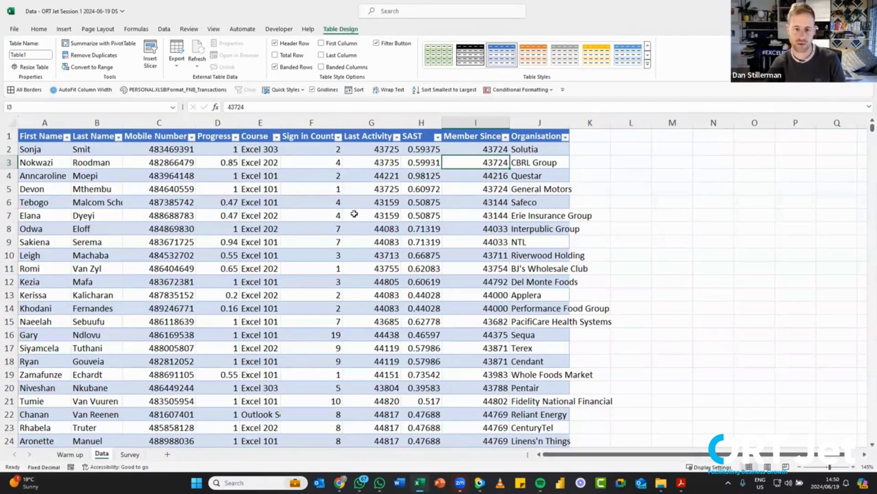
pyautogui.click(642, 193)
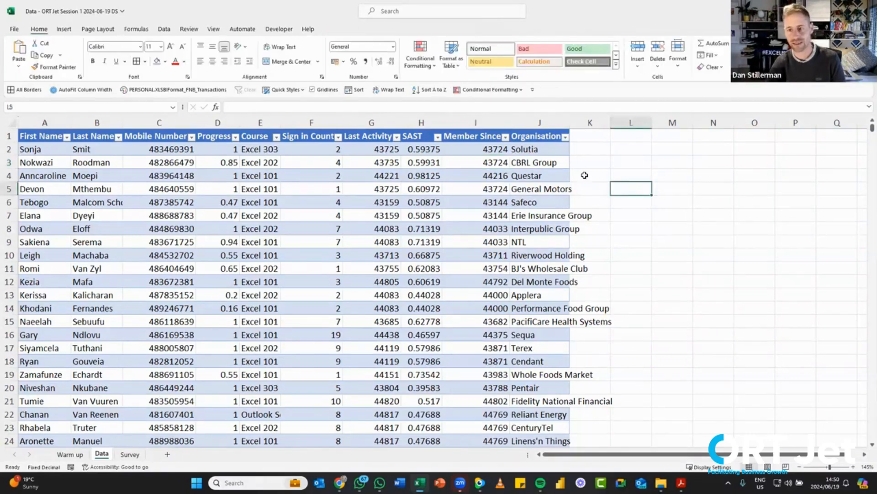
pyautogui.click(335, 246)
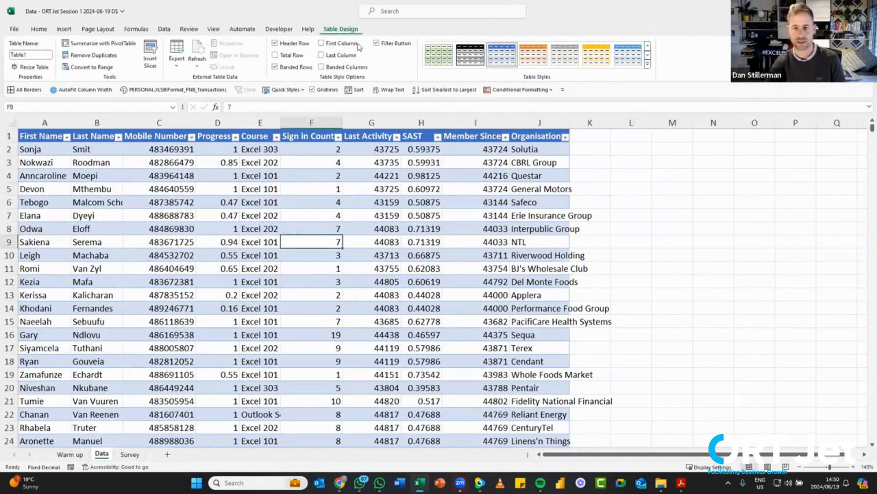
# Step: Apply the Medium table style with a blue header and grey row bands, and preview the dark green style without applying it
pyautogui.click(648, 65)
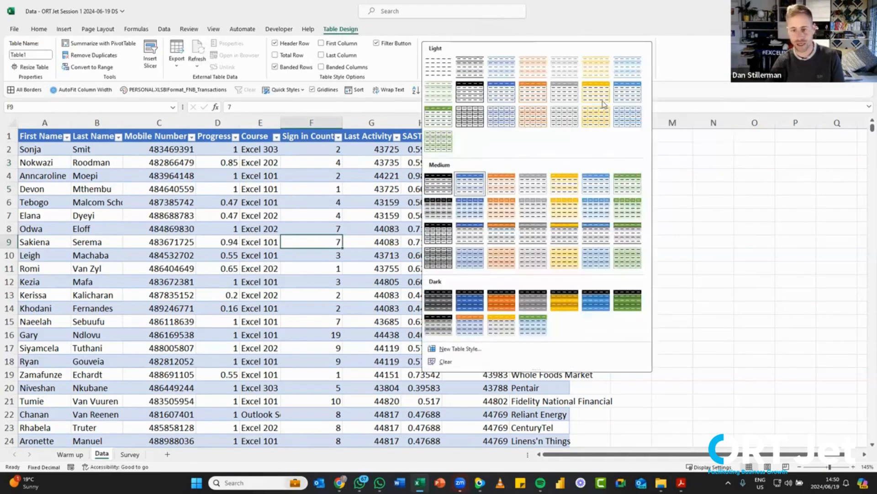
pyautogui.click(471, 230)
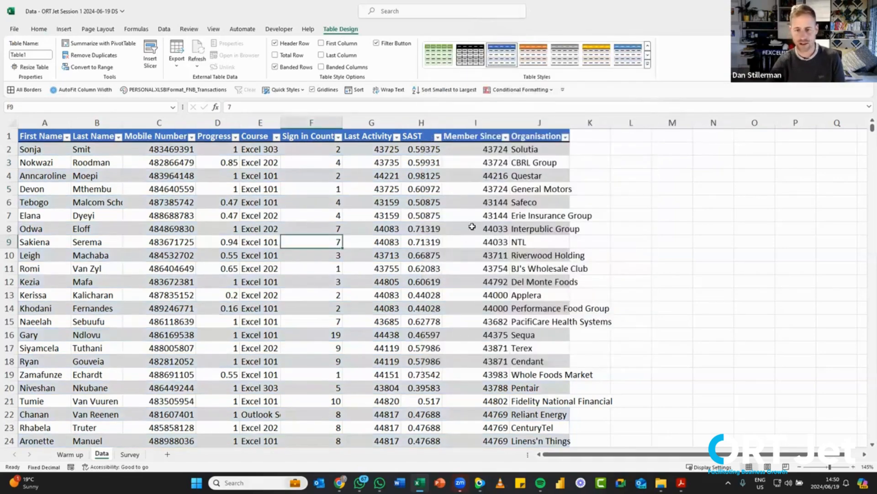
pyautogui.click(648, 64)
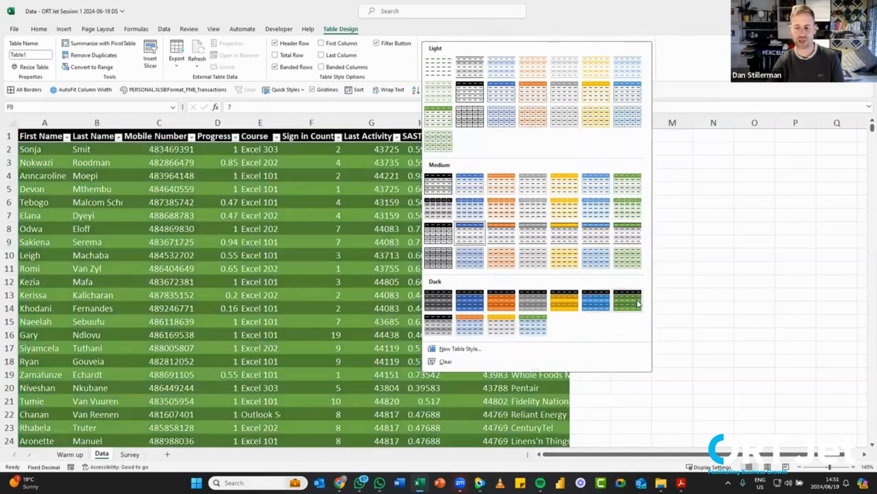
pyautogui.click(300, 181)
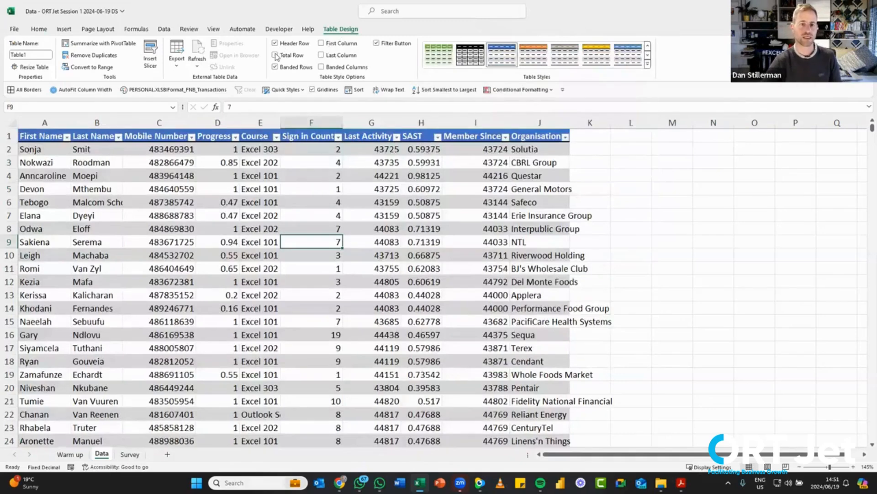
# Step: Try the table without banded rows, switching the banding off and back on twice
pyautogui.click(275, 68)
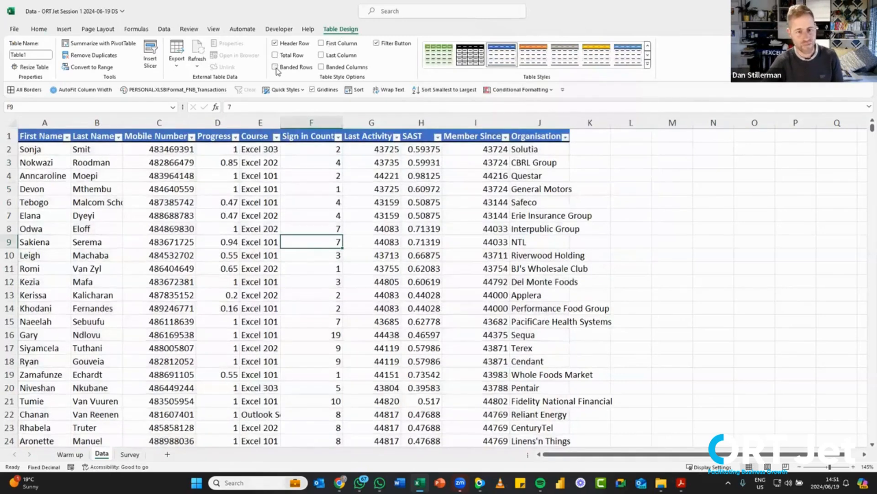
pyautogui.click(275, 68)
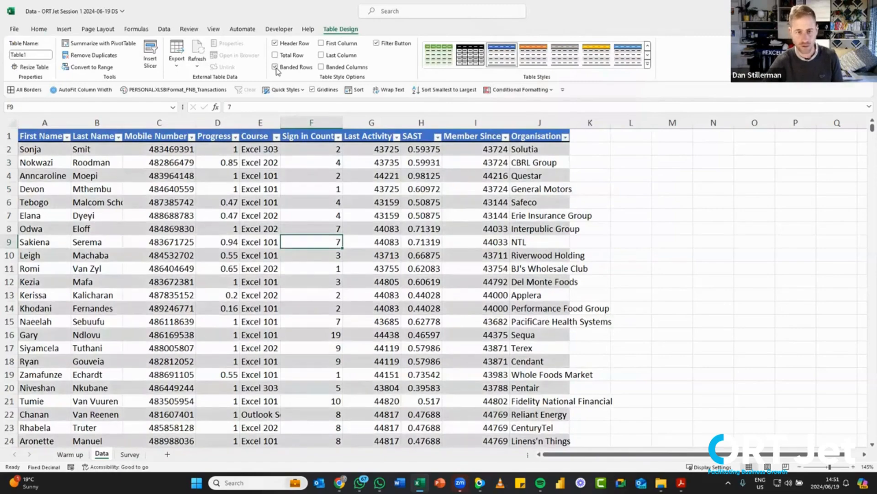
pyautogui.click(275, 68)
pyautogui.click(275, 68)
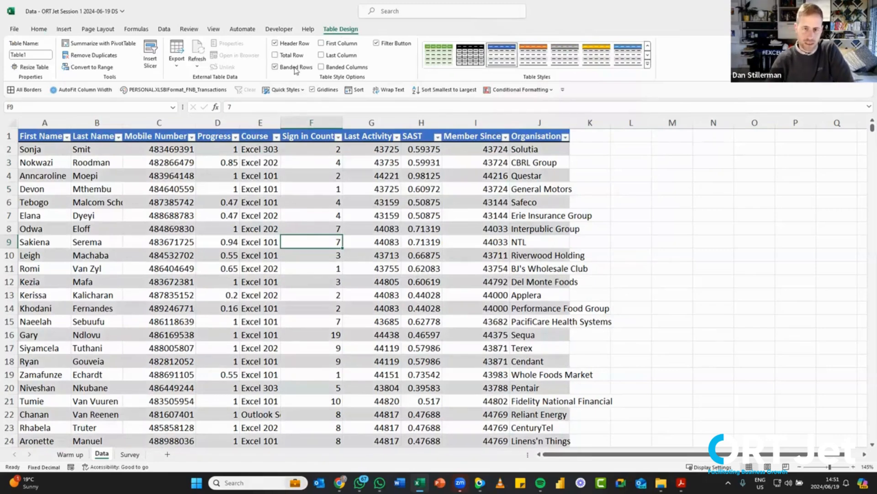
# Step: Try the First Column, Last Column and Banded Columns style options, switching each one on and off again
pyautogui.click(333, 45)
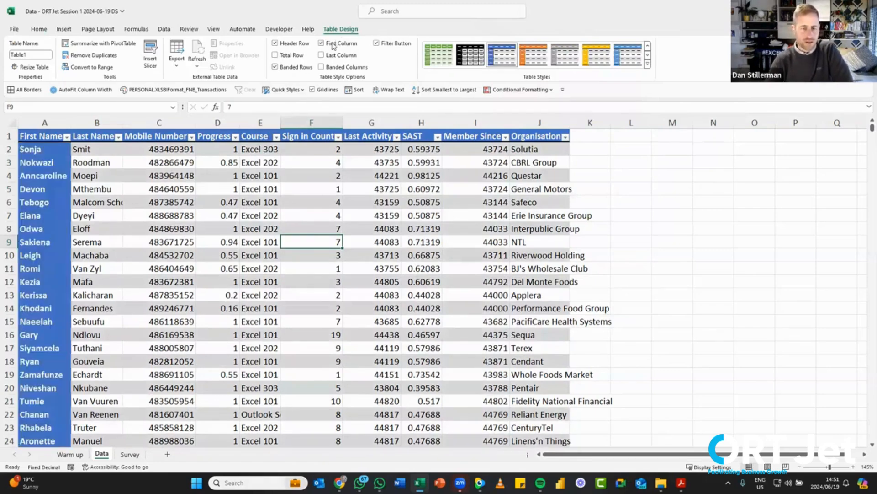
pyautogui.click(333, 44)
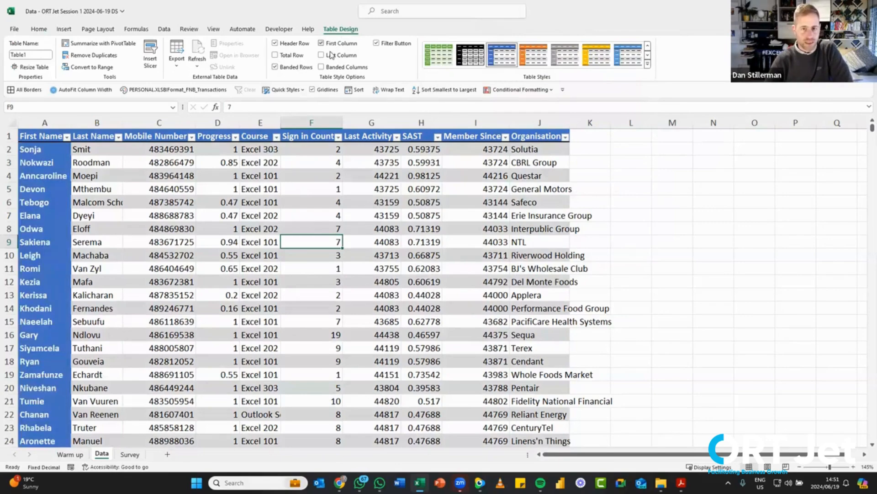
pyautogui.click(333, 55)
pyautogui.click(334, 55)
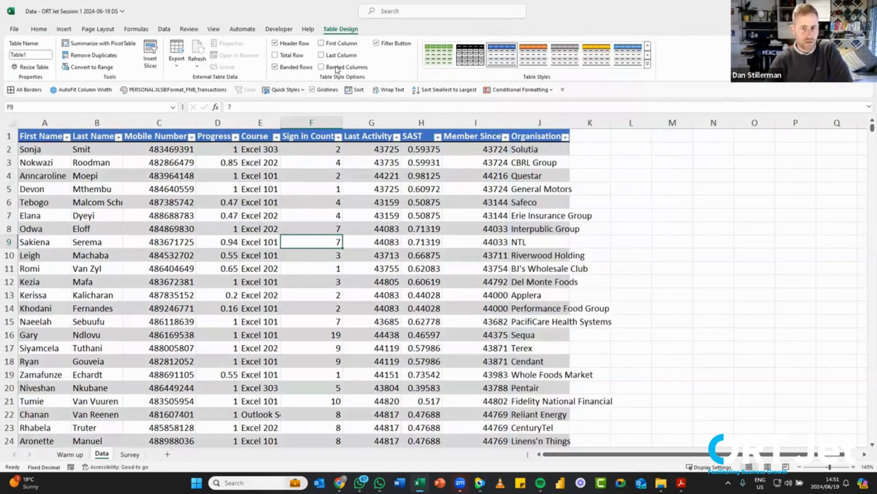
pyautogui.click(336, 68)
pyautogui.click(336, 67)
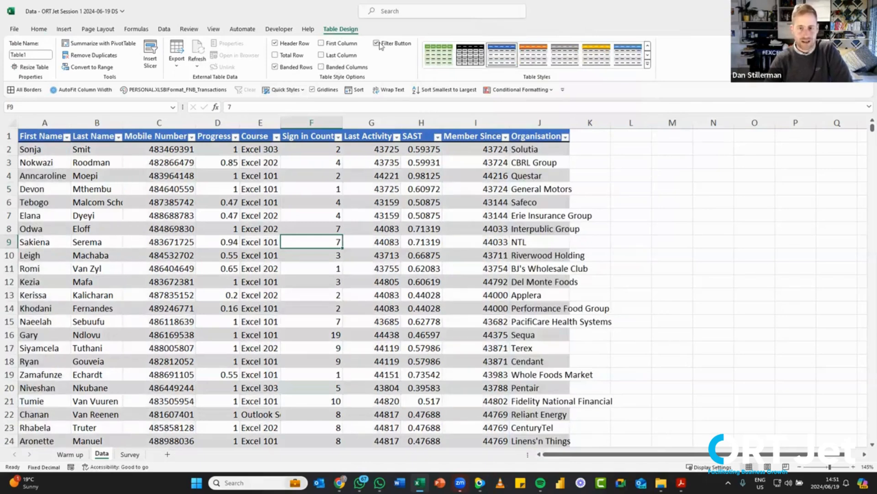
# Step: Try the table without its filter buttons and without its header row, restoring each one
pyautogui.click(376, 43)
pyautogui.click(377, 44)
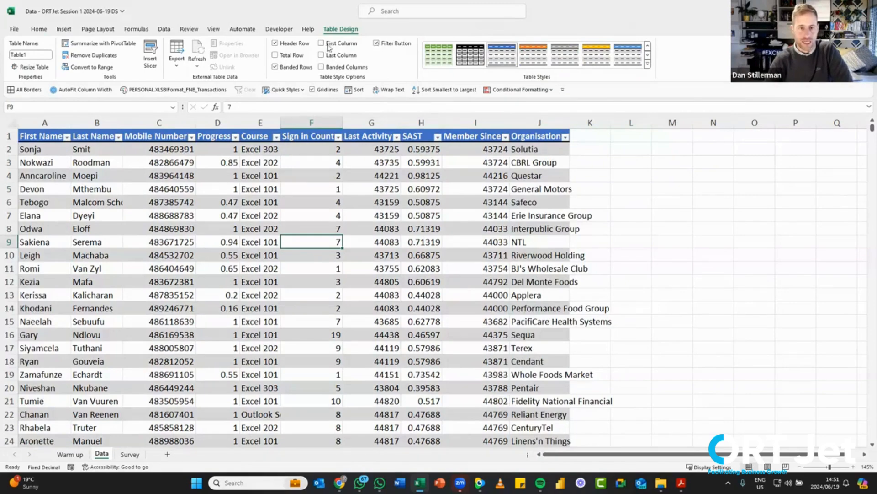
pyautogui.click(275, 43)
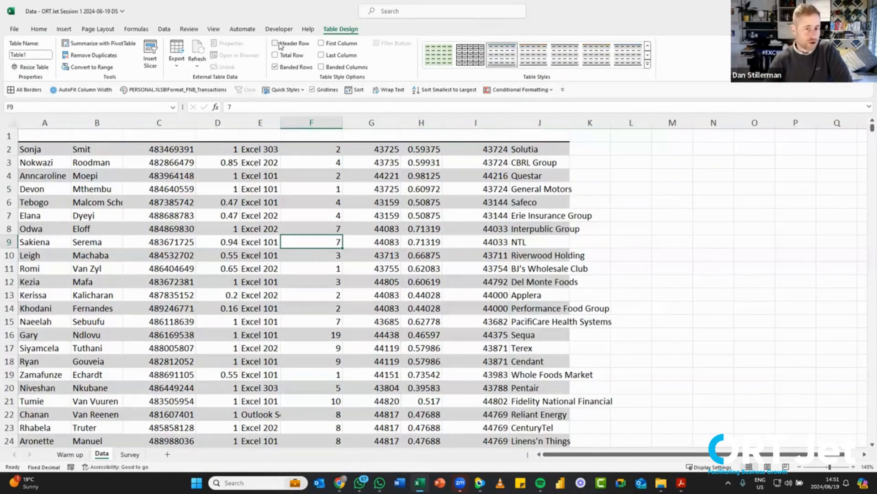
pyautogui.click(283, 46)
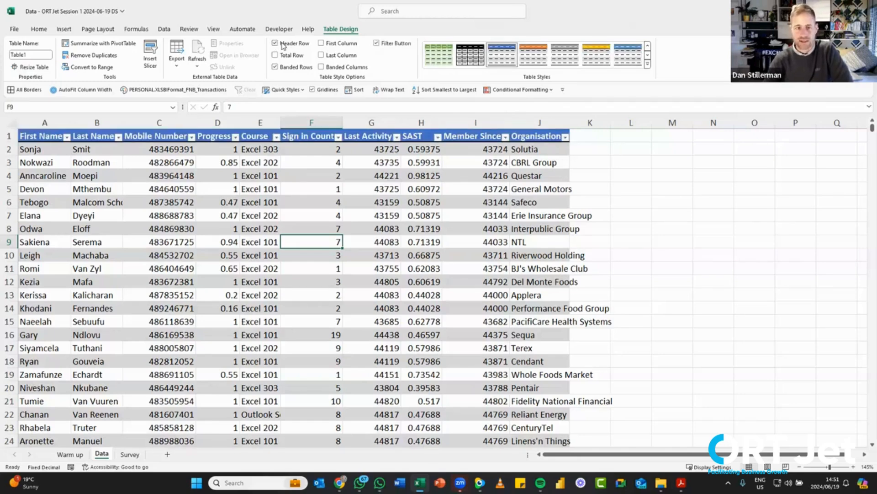
# Step: Hide the gridlines on the Data sheet and save the workbook
pyautogui.click(324, 91)
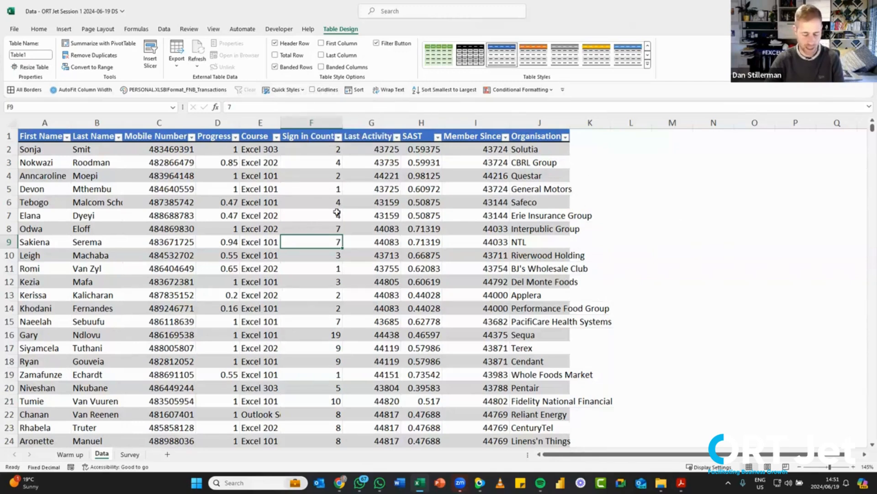
pyautogui.hotkey('ctrl', 's')
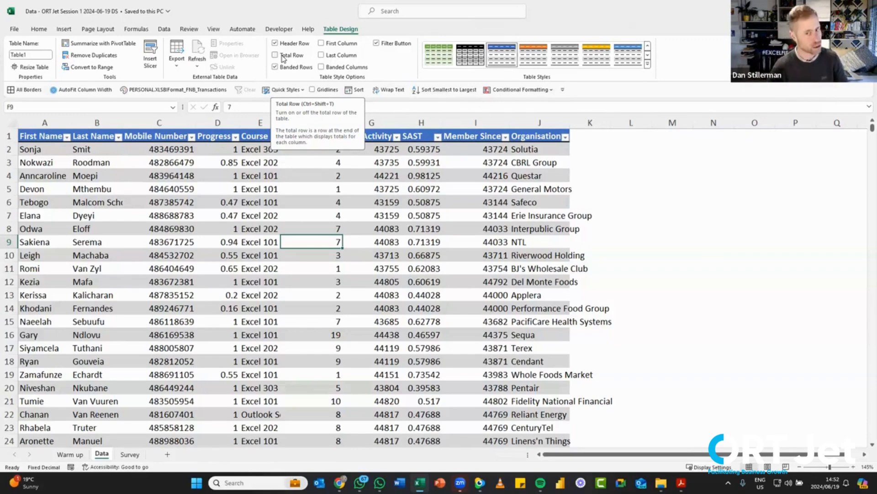
# Step: Add a total row beneath the last record of the table
pyautogui.click(315, 269)
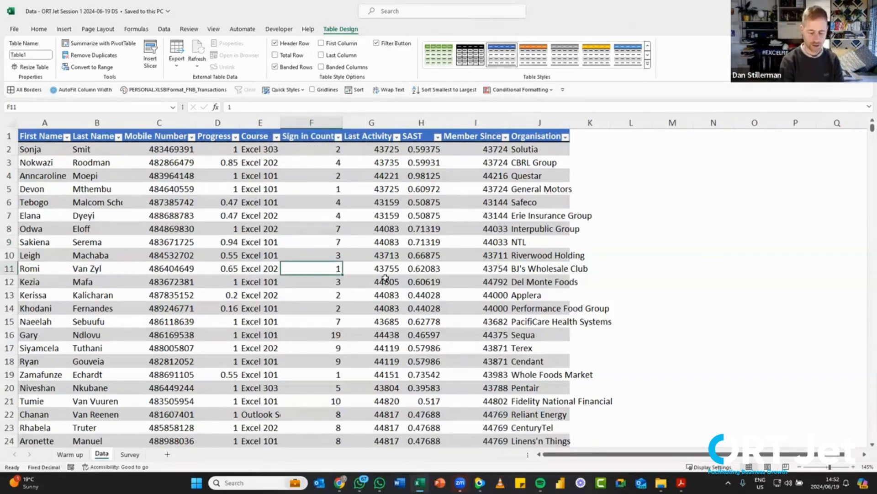
pyautogui.hotkey('ctrl', 'shift', 't')
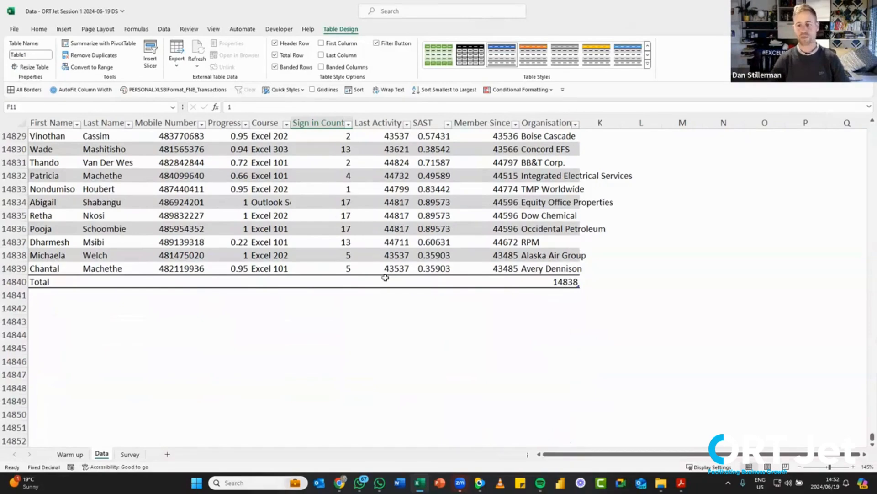
pyautogui.click(46, 279)
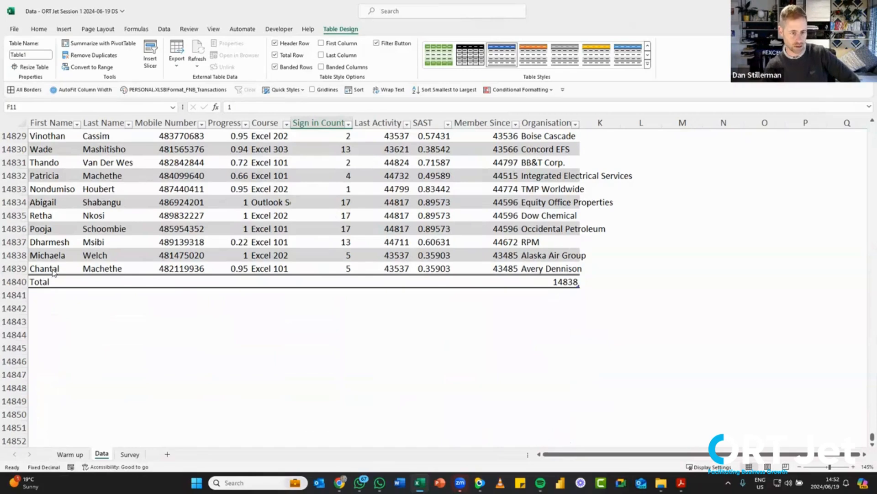
# Step: Switch the table's total row off and on again, and review the summary functions offered for the Organisation total
pyautogui.click(275, 55)
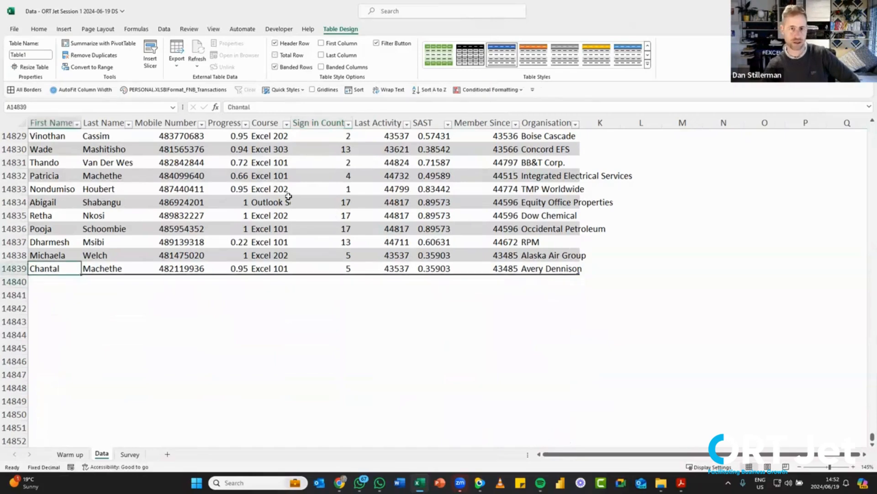
pyautogui.click(275, 55)
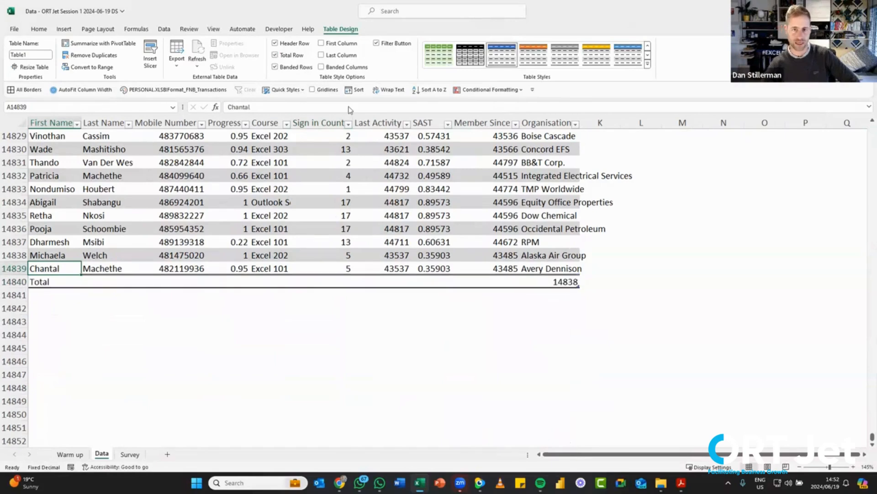
pyautogui.click(568, 282)
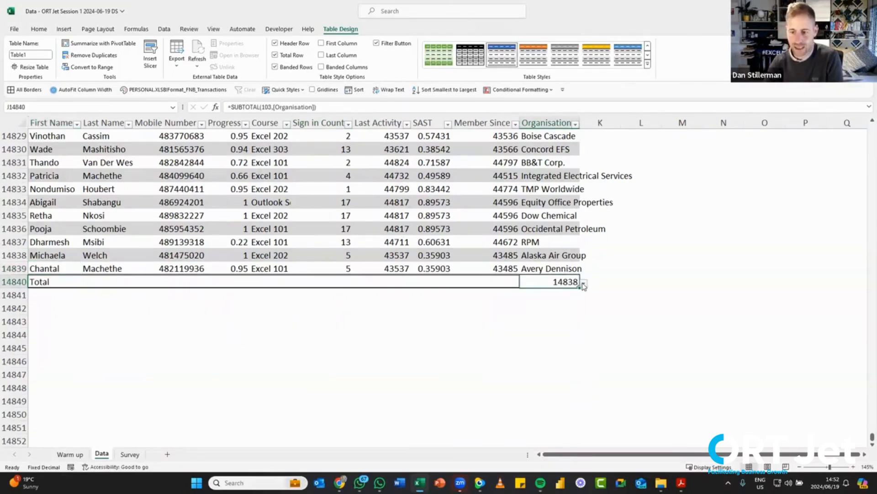
pyautogui.click(584, 283)
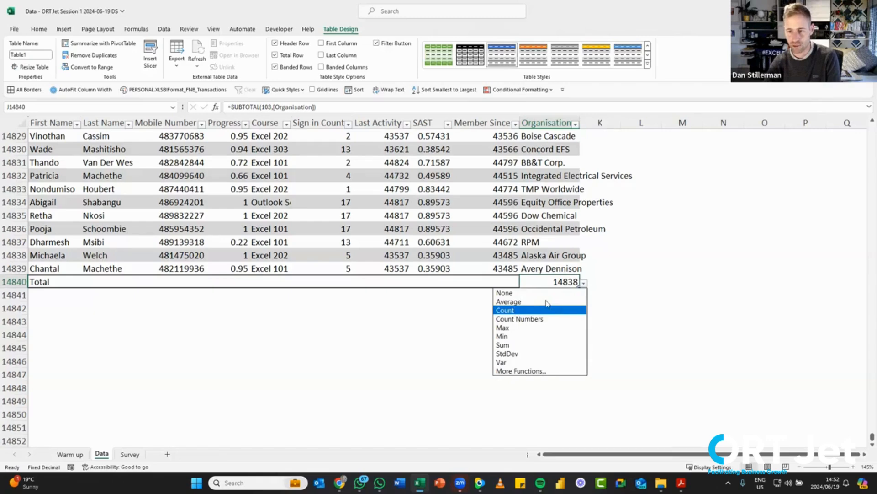
pyautogui.click(583, 284)
pyautogui.click(584, 283)
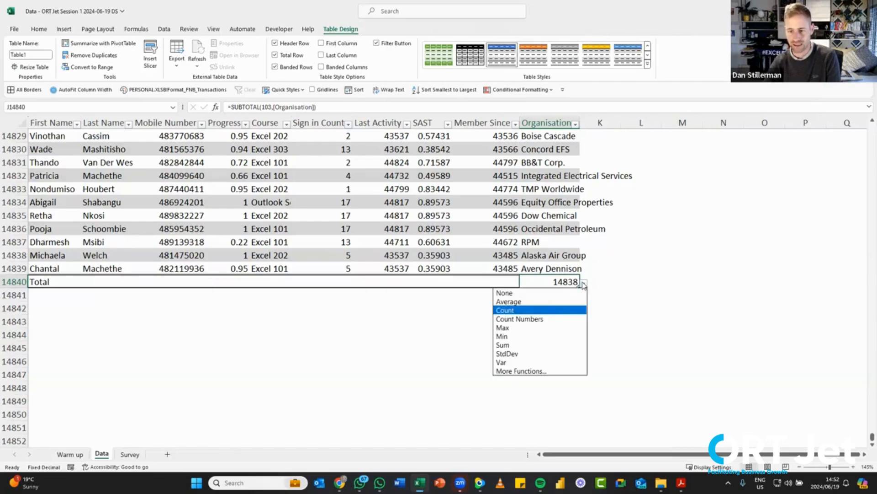
pyautogui.click(564, 243)
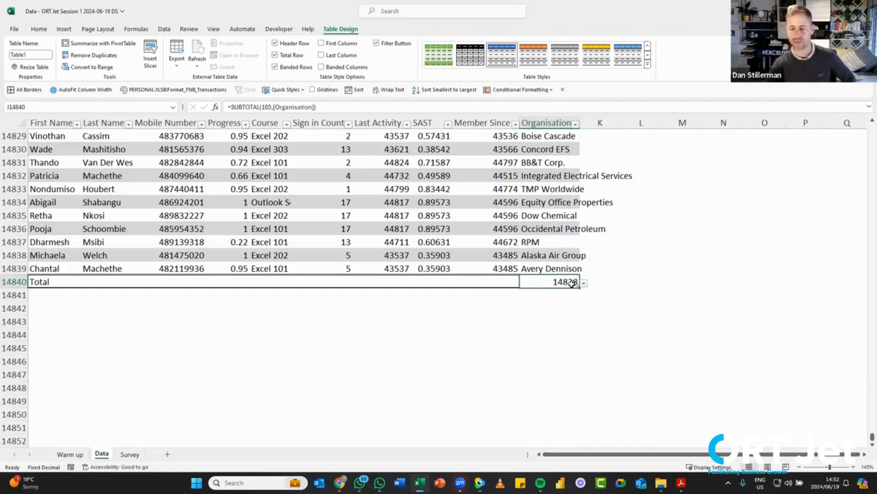
# Step: Set the total row to show the Average of the Progress column
pyautogui.click(242, 281)
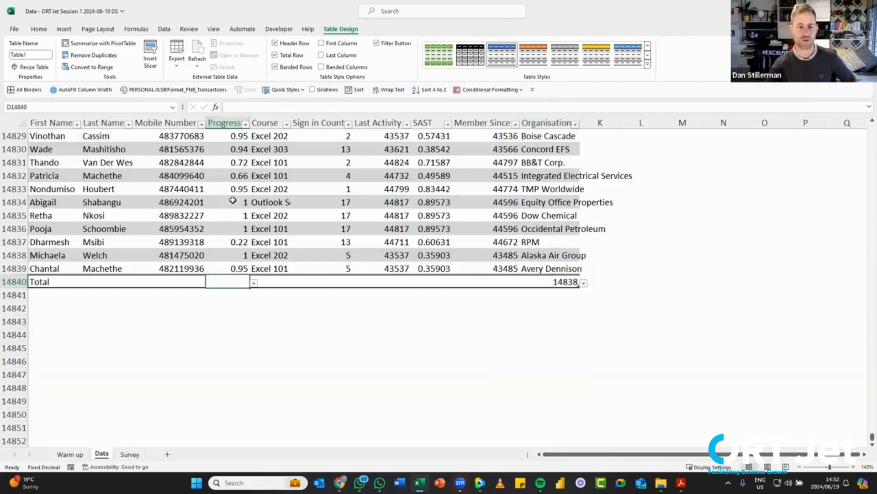
pyautogui.moveTo(236, 162); pyautogui.dragTo(231, 240)
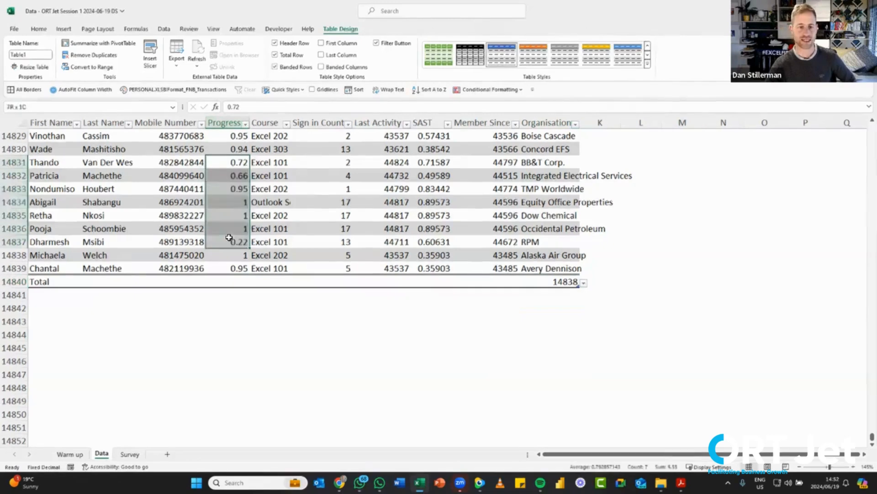
pyautogui.click(236, 187)
pyautogui.click(231, 281)
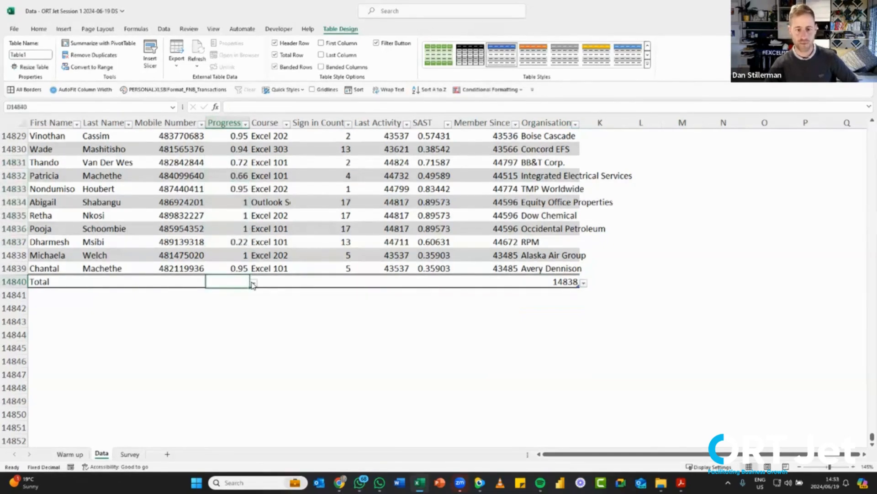
pyautogui.click(254, 284)
pyautogui.click(241, 302)
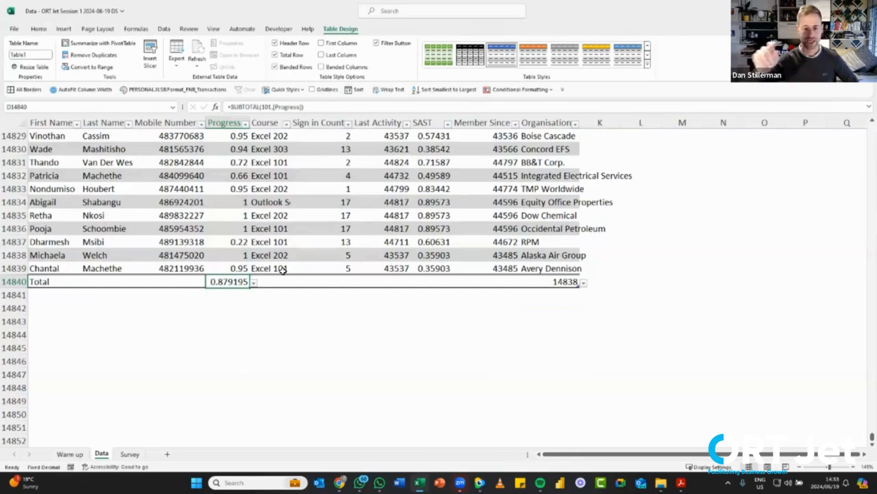
pyautogui.click(254, 282)
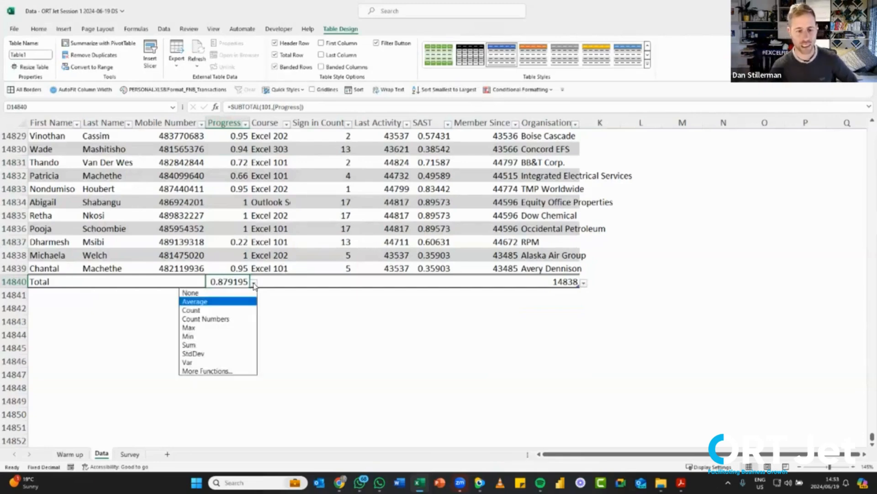
pyautogui.click(231, 301)
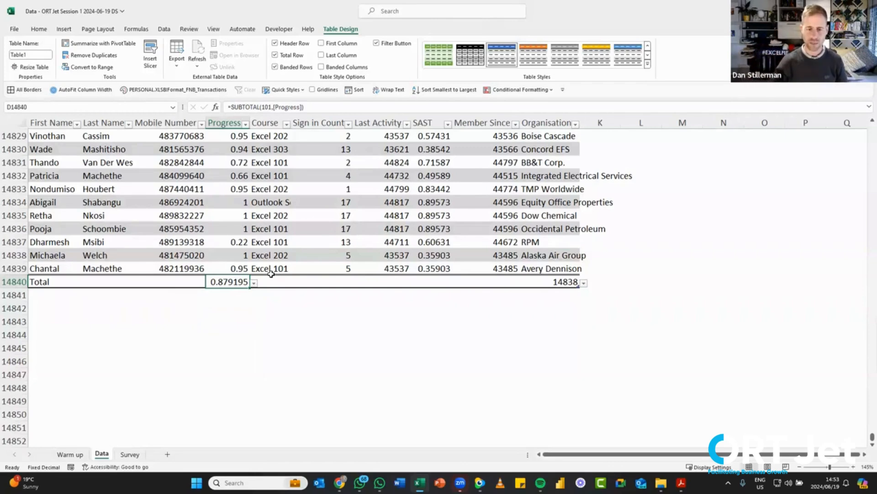
# Step: Select a blank cell below the table and a Course cell inside it to compare how the column headings display
pyautogui.click(265, 165)
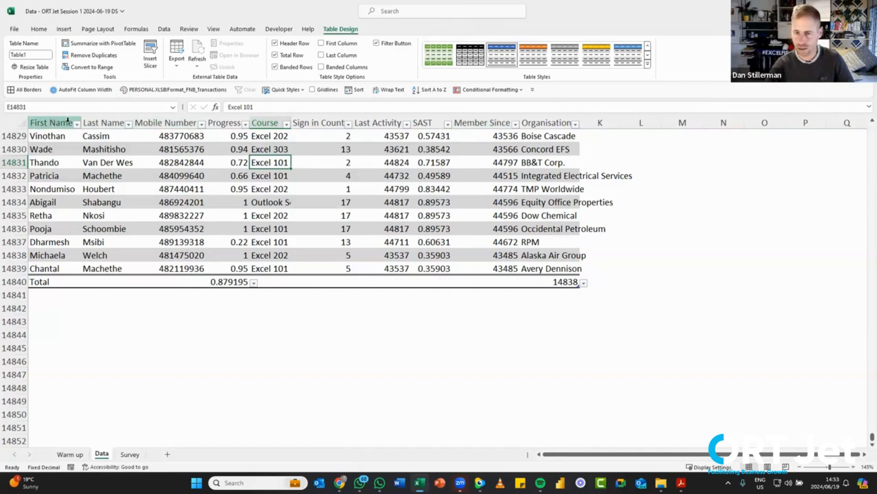
pyautogui.click(271, 330)
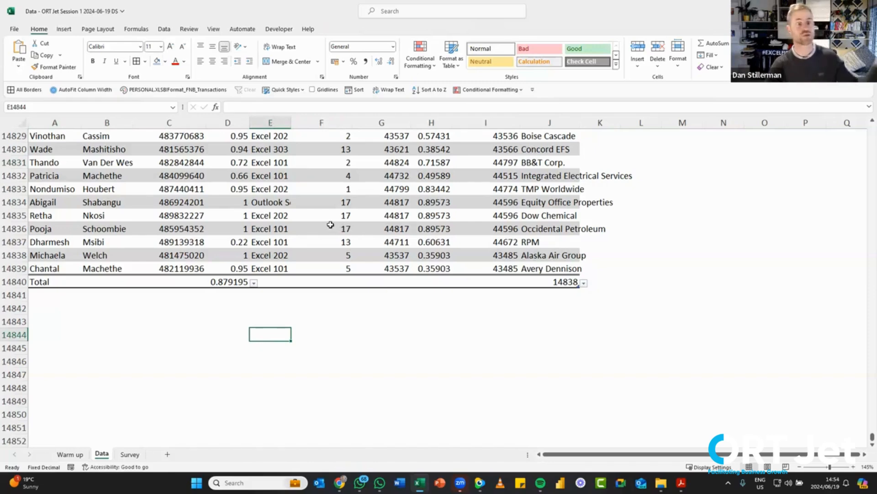
pyautogui.click(274, 207)
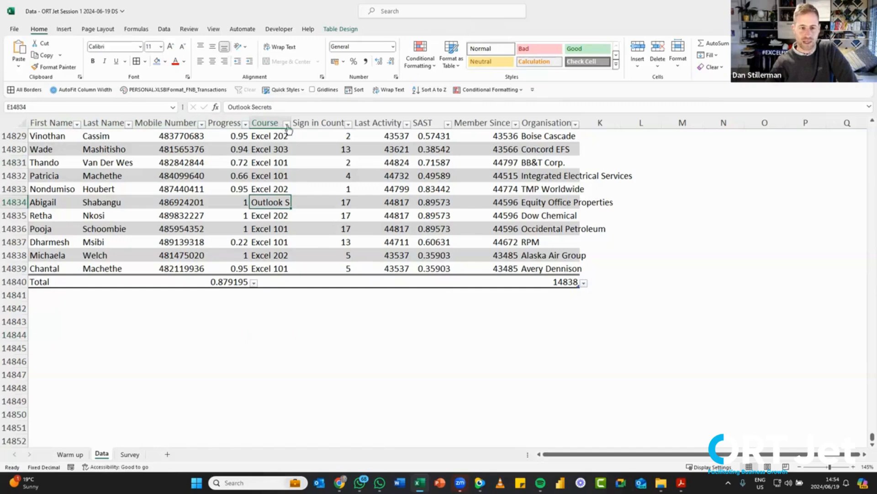
# Step: Filter the Course column to only the Excel 101 records, with the Progress total cell selected
pyautogui.click(231, 282)
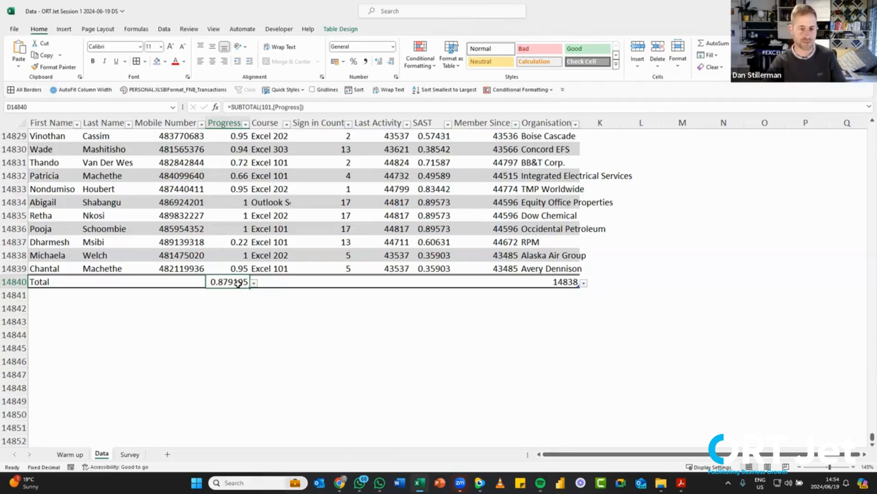
pyautogui.click(287, 125)
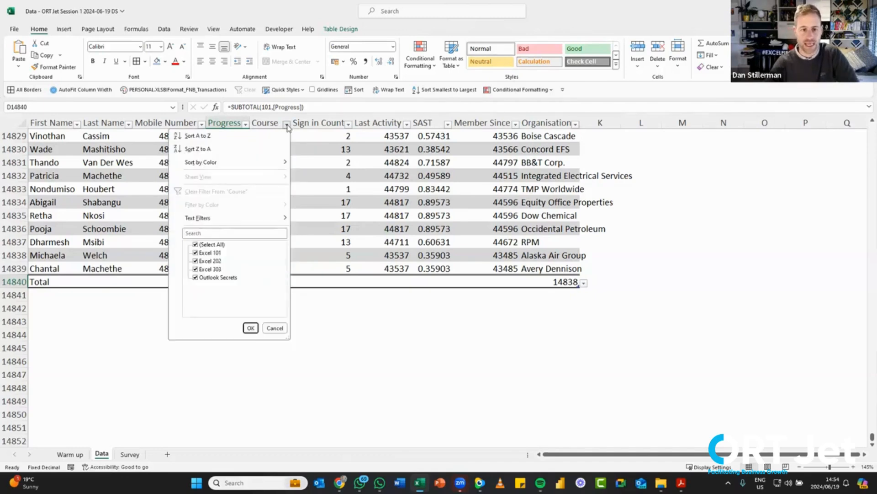
pyautogui.click(196, 245)
pyautogui.click(196, 253)
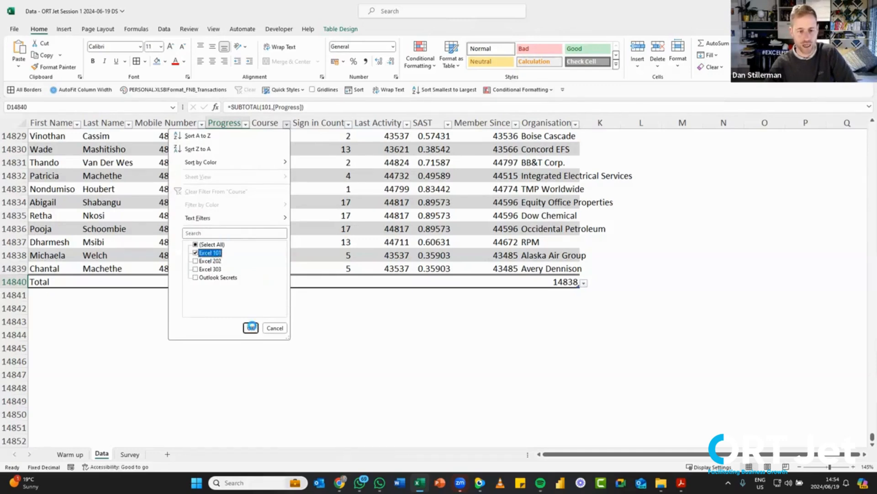
pyautogui.click(250, 328)
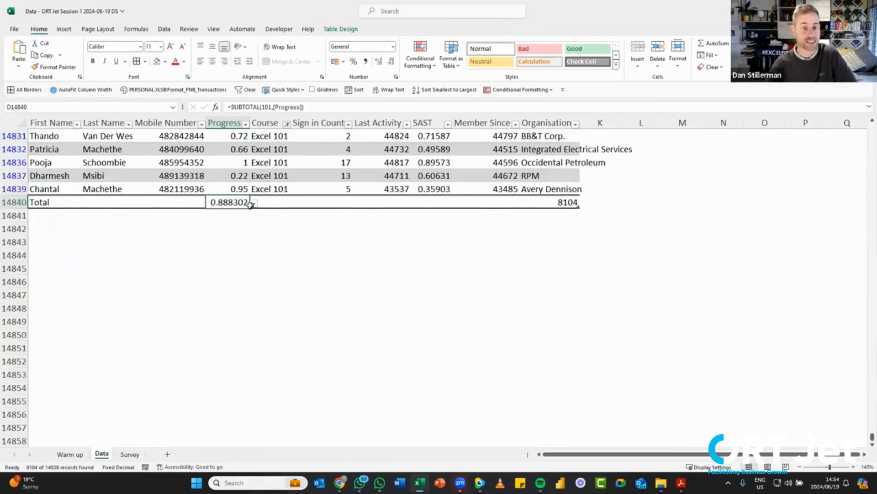
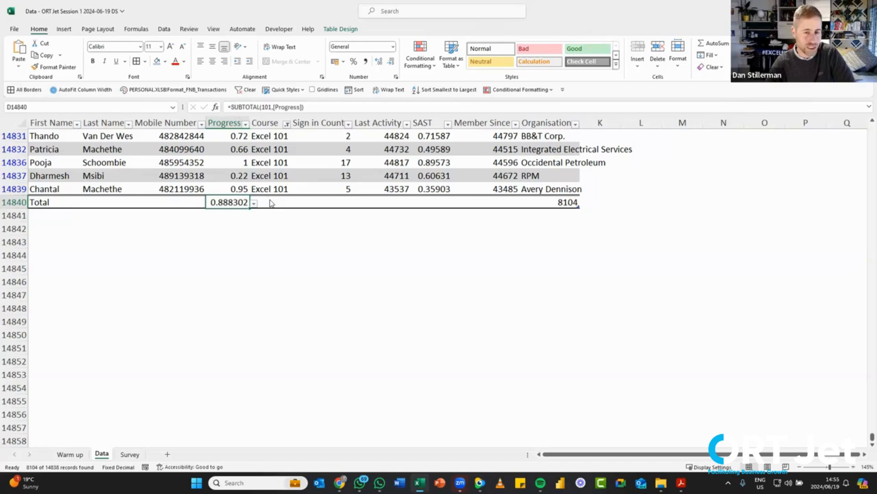
# Step: Review the summary functions offered for the Progress total, and clear the filter from the Course column
pyautogui.hotkey('alt', 'Down')
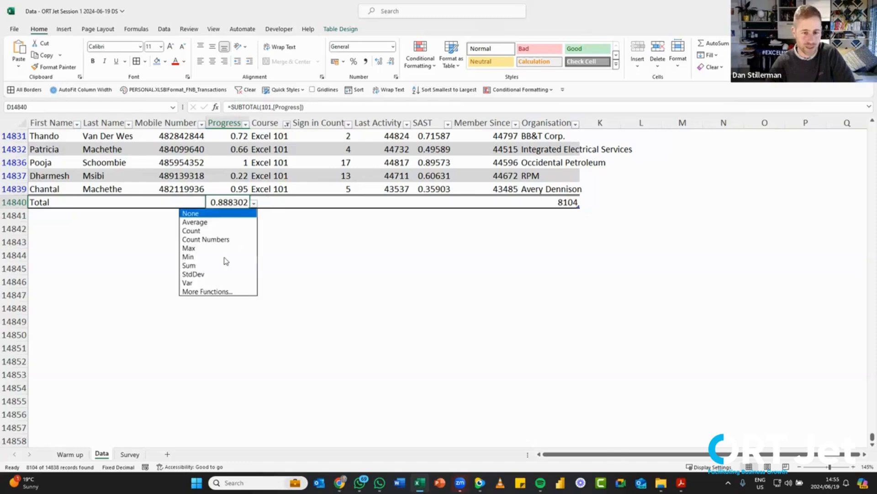
pyautogui.press('Escape')
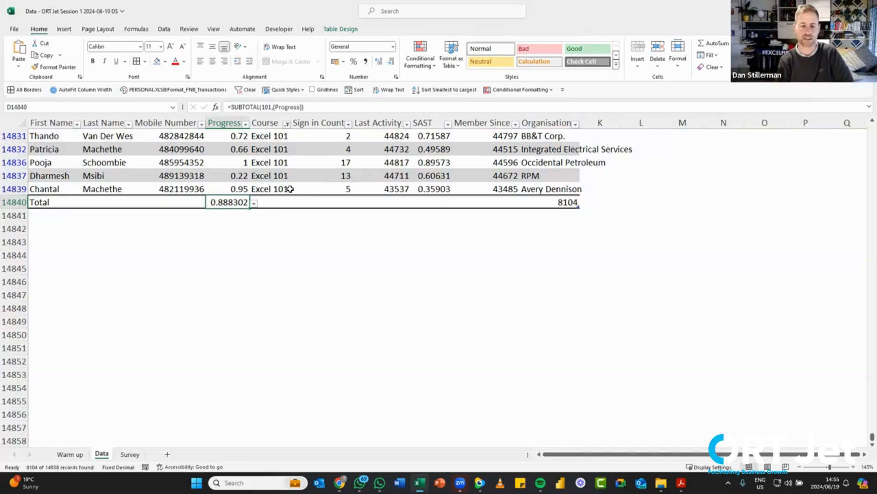
pyautogui.scroll(2, 296, 230)
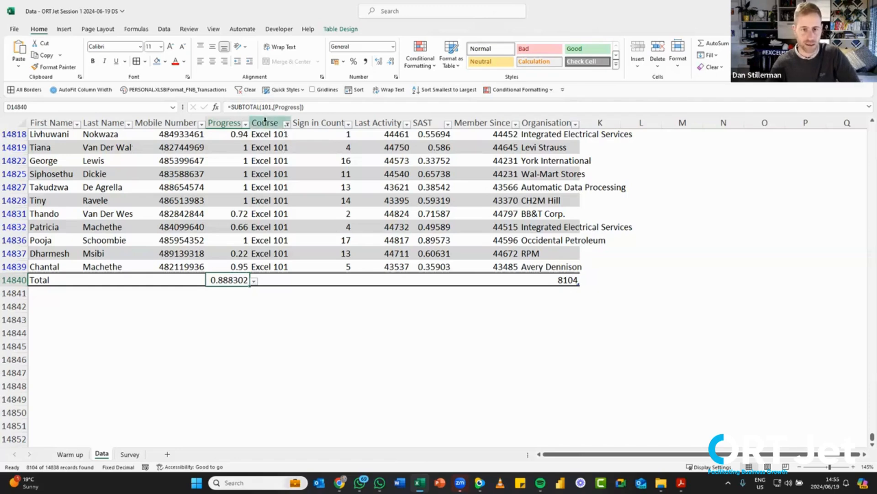
pyautogui.click(287, 124)
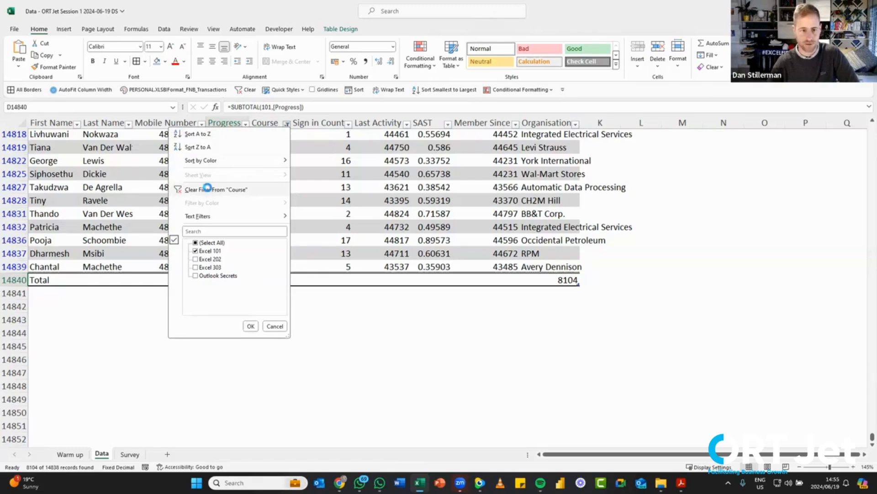
pyautogui.click(209, 190)
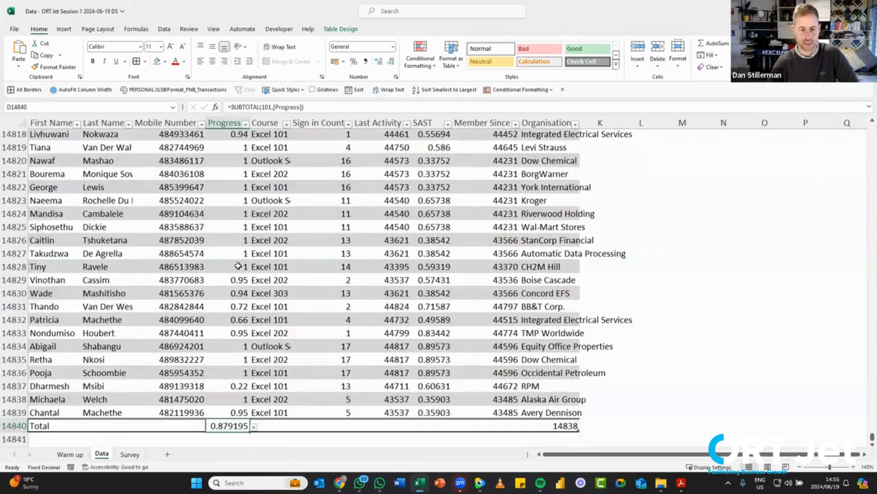
# Step: Try the percentage format on a single Progress value, and return that cell to the General format
pyautogui.click(233, 226)
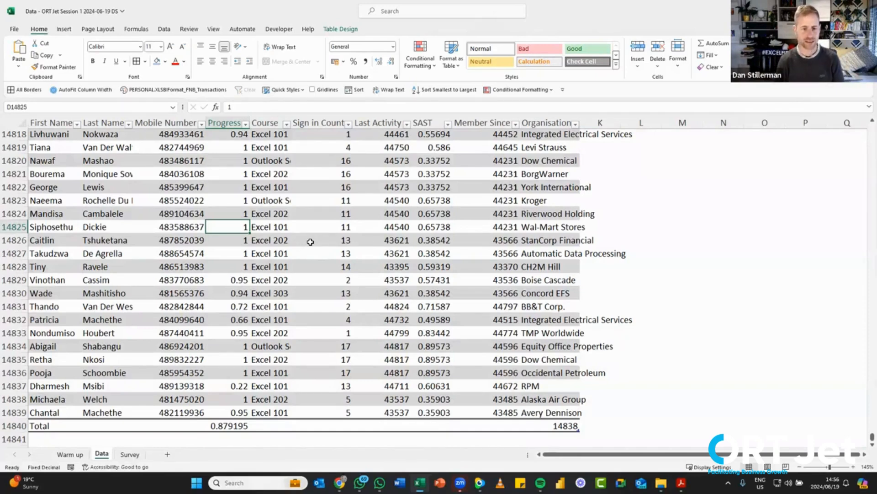
pyautogui.click(233, 215)
pyautogui.click(233, 278)
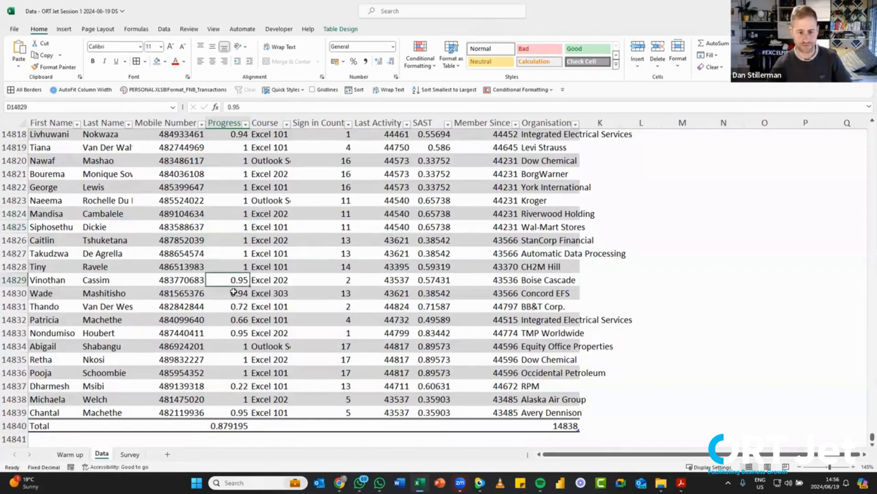
pyautogui.click(234, 292)
pyautogui.click(234, 305)
pyautogui.click(233, 227)
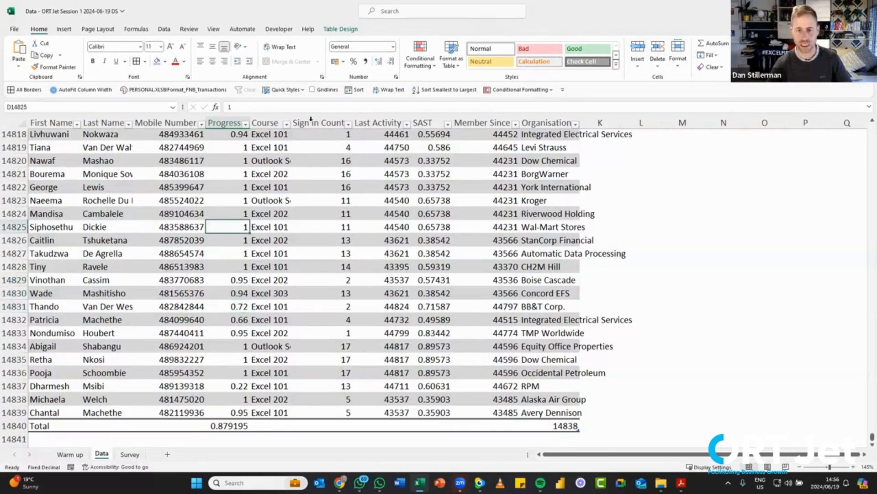
pyautogui.click(354, 63)
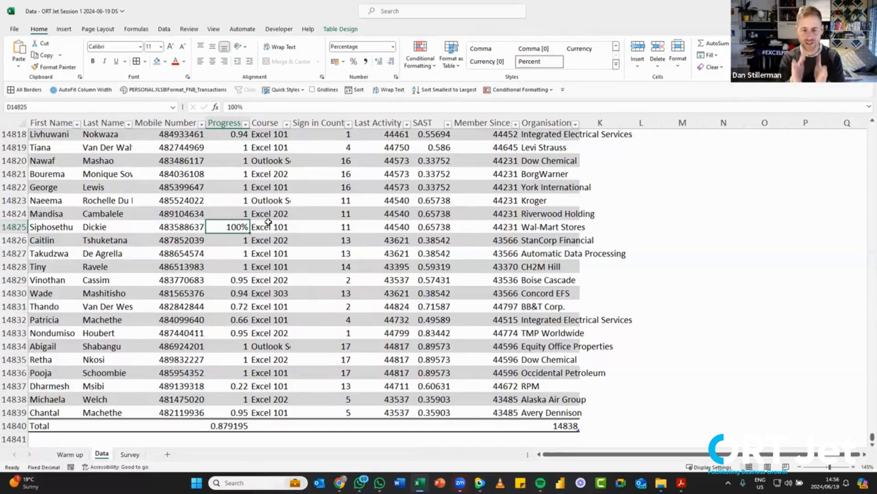
pyautogui.hotkey('ctrl', 'shift', '~')
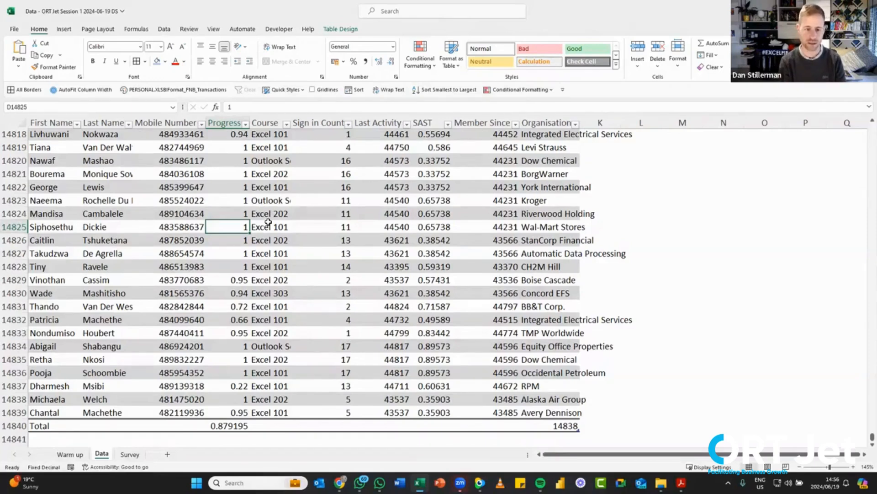
# Step: Format the entire Progress column, including its header and total row cell, as percentages
pyautogui.hotkey('ctrl', 'space')
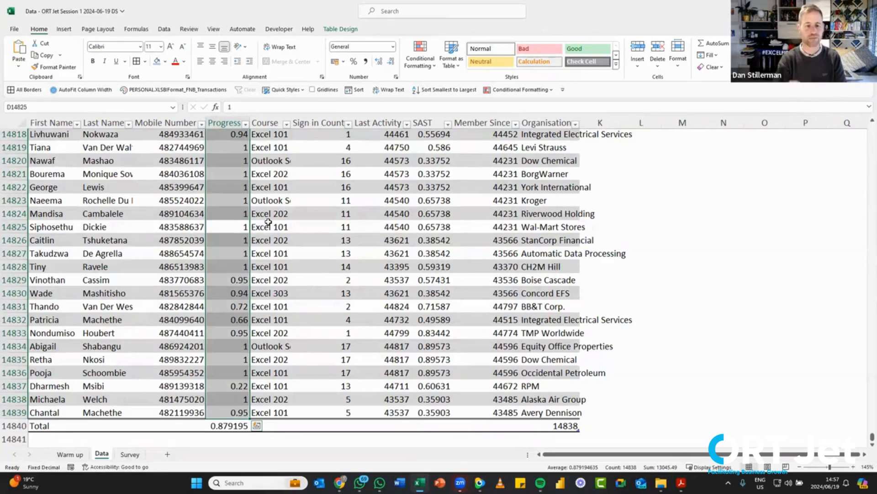
pyautogui.hotkey('ctrl', 'space')
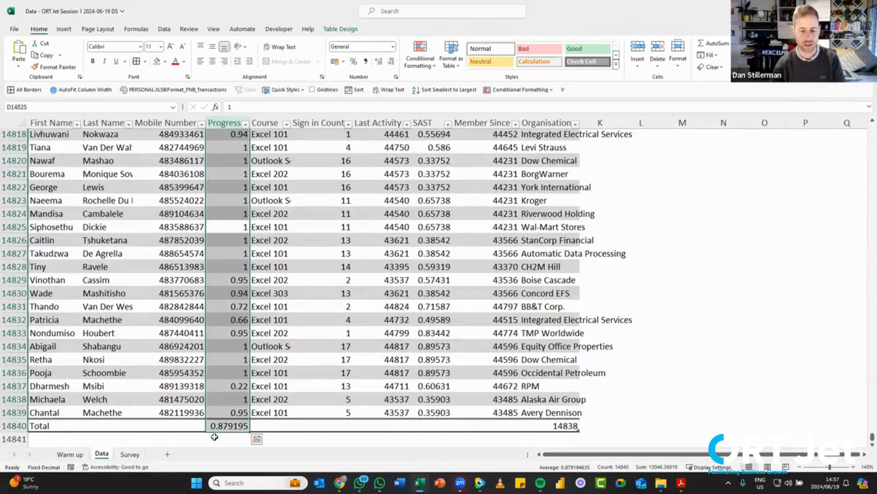
pyautogui.click(223, 237)
pyautogui.hotkey('ctrl', 'space')
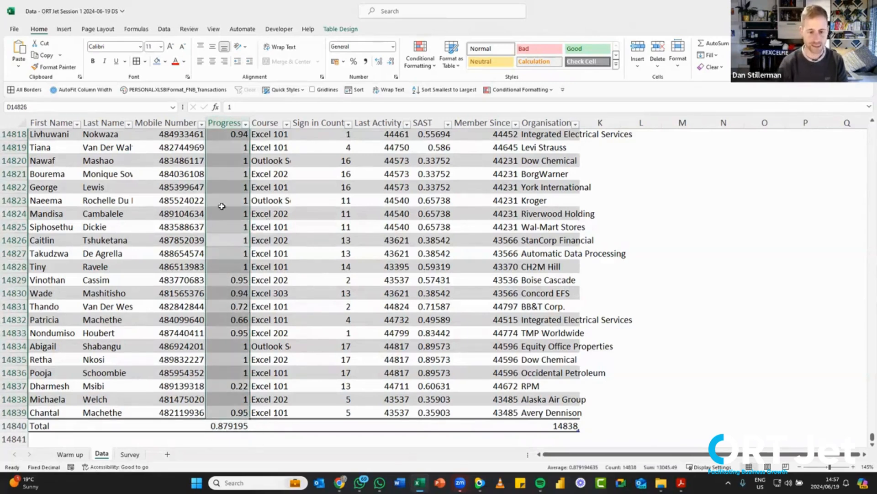
pyautogui.hotkey('ctrl', 'space')
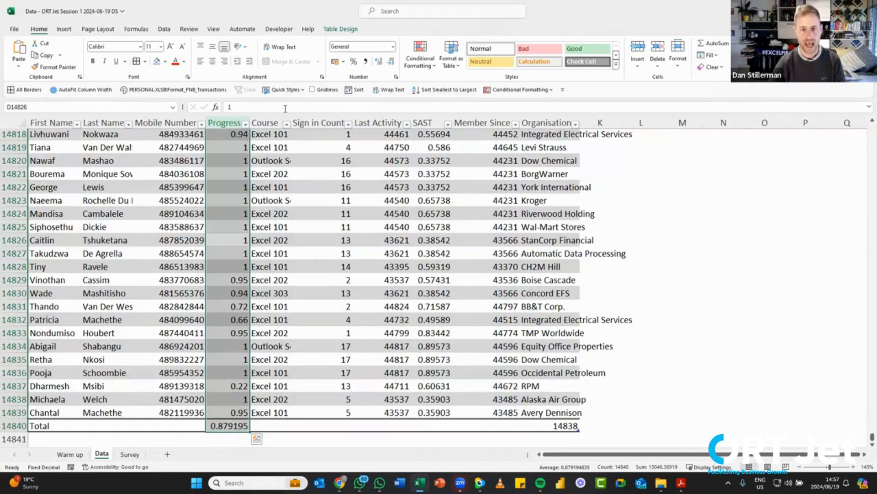
pyautogui.click(354, 62)
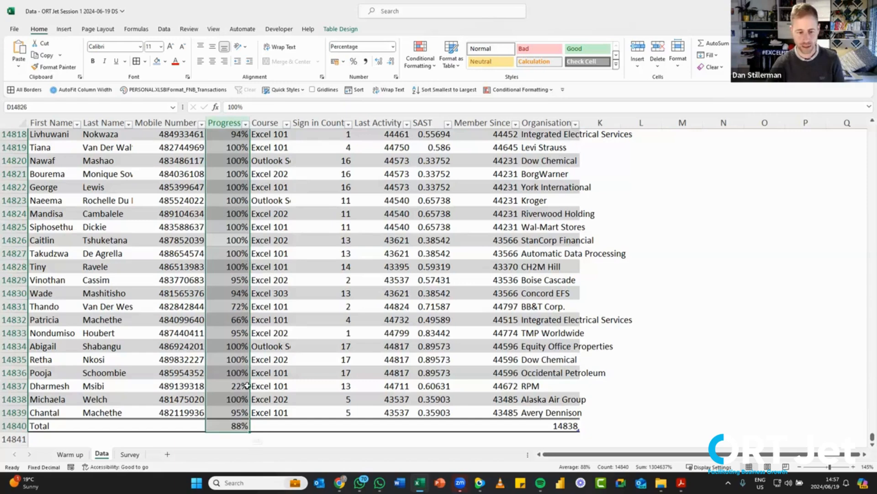
# Step: Show the Progress total with two decimal places
pyautogui.click(238, 427)
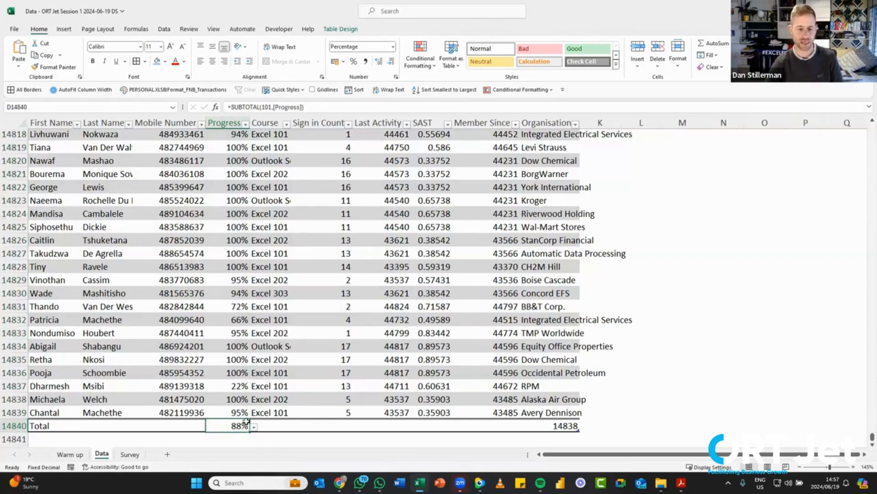
pyautogui.click(379, 61)
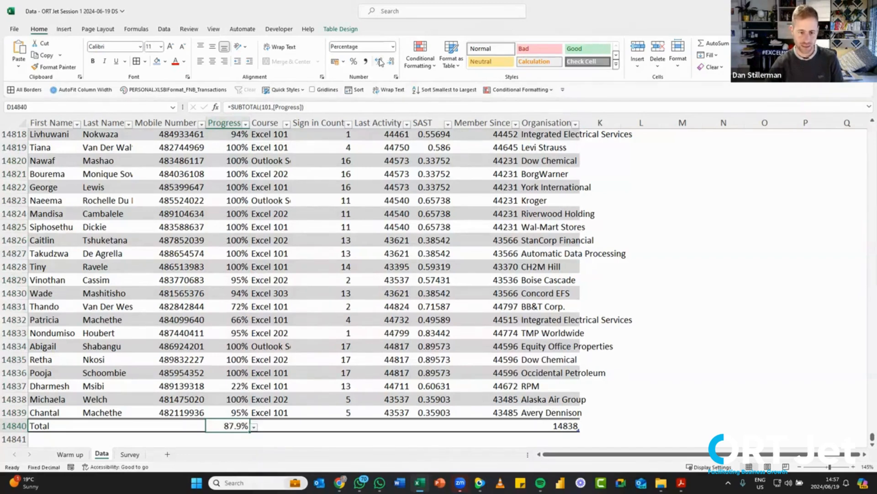
pyautogui.click(380, 61)
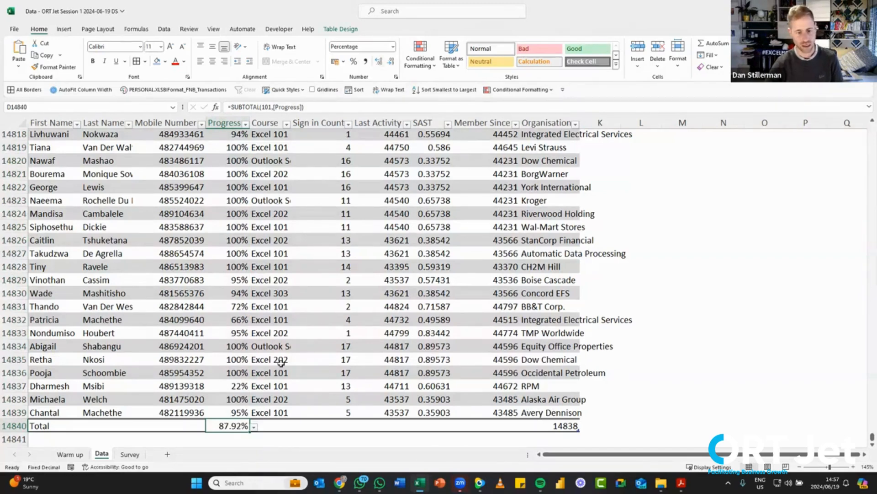
pyautogui.click(245, 347)
# Step: Format all values in the Last Activity and Member Since columns as day-month-year dates, with the month abbreviated
pyautogui.click(384, 188)
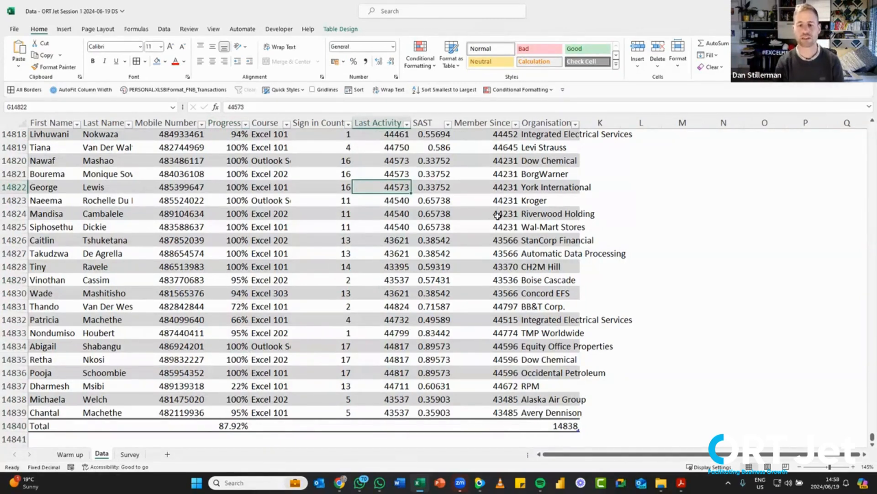
pyautogui.hotkey('ctrl', 'space')
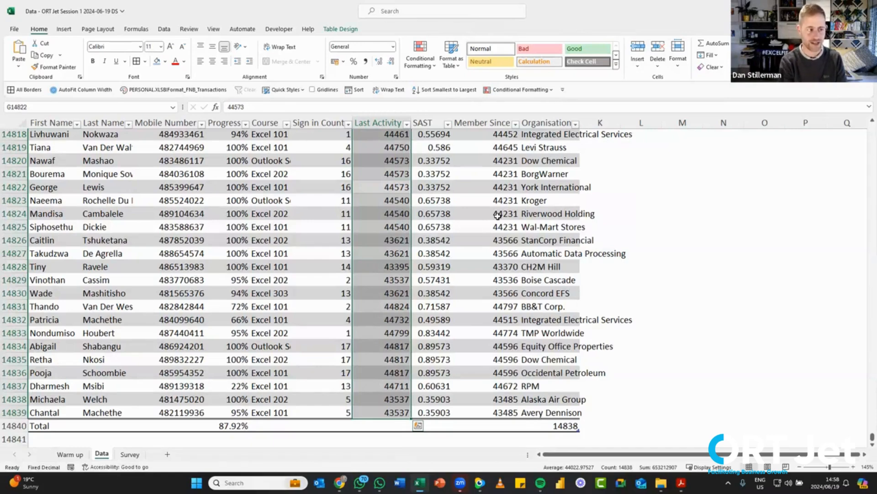
pyautogui.hotkey('ctrl', 'shift', '3')
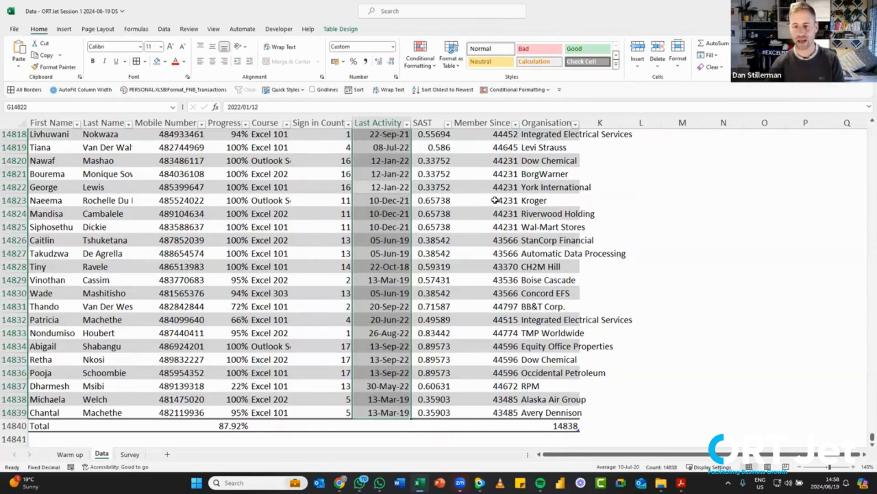
pyautogui.click(494, 201)
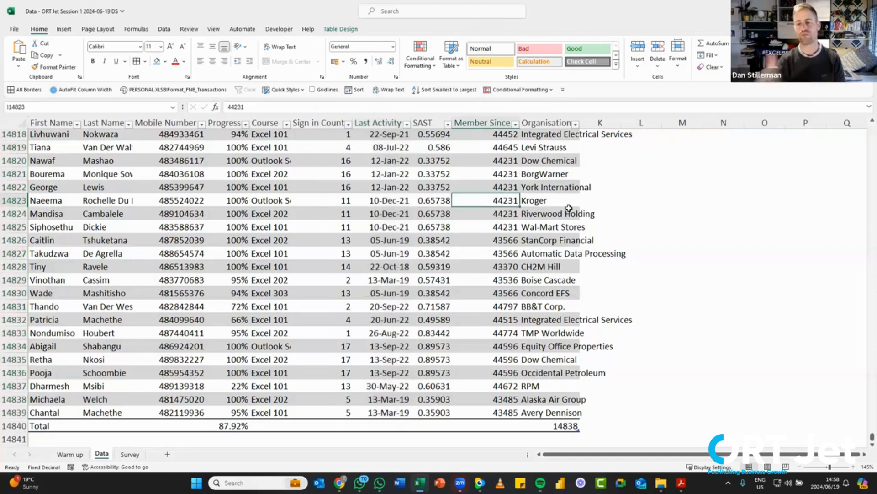
pyautogui.hotkey('ctrl', 'space')
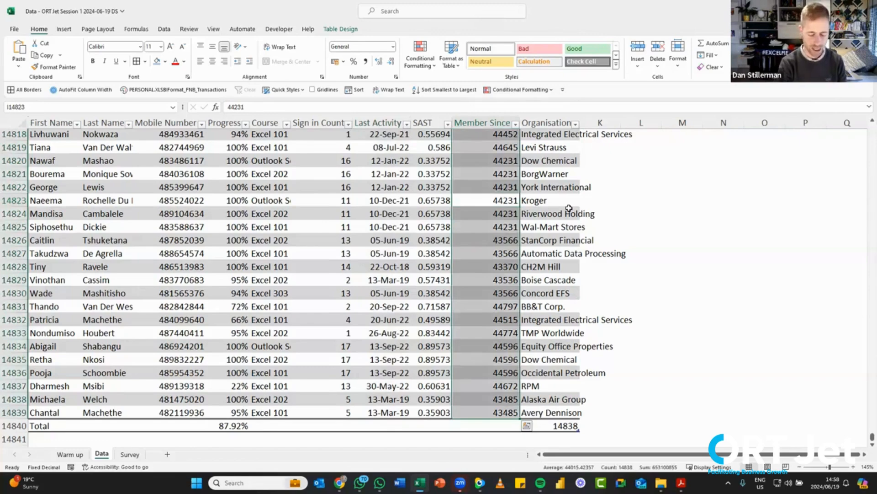
pyautogui.hotkey('ctrl', 'shift', '3')
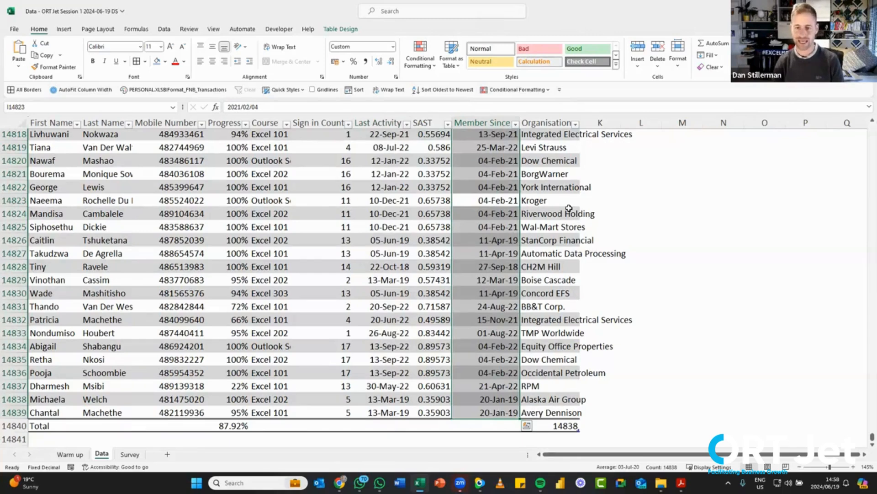
# Step: Format all values in the SAST column as times in hours and minutes
pyautogui.press('Left')
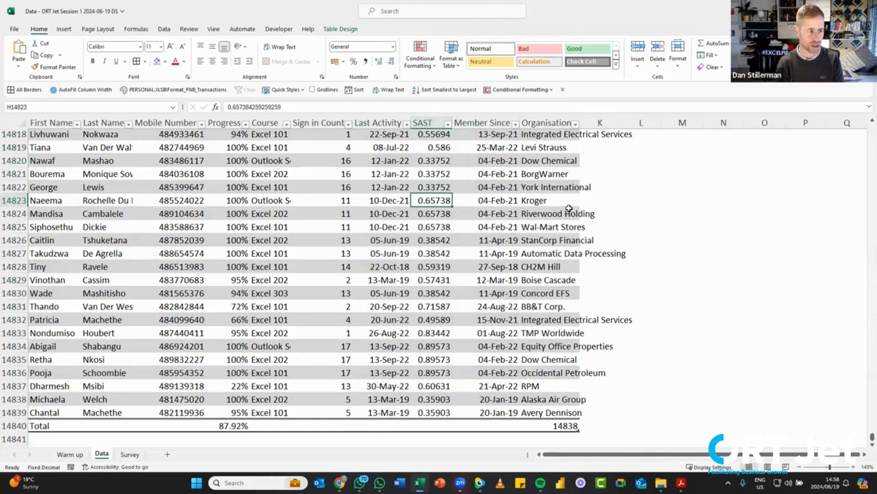
pyautogui.hotkey('ctrl', 'space')
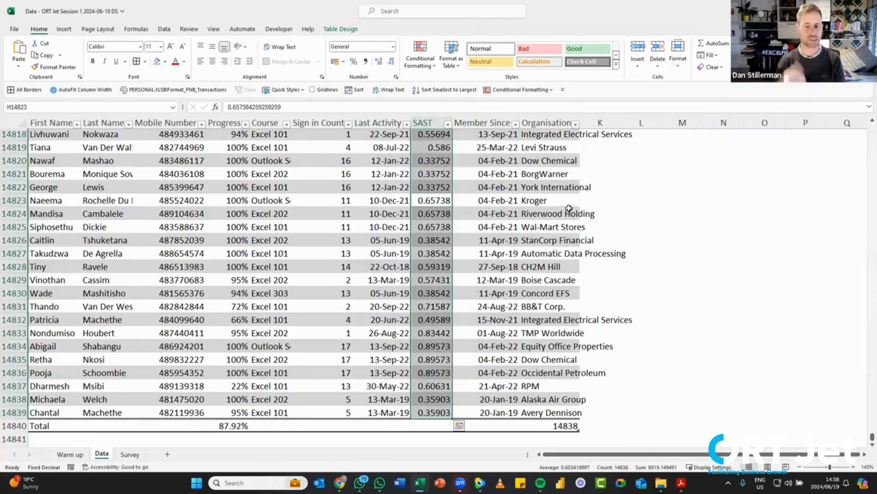
pyautogui.hotkey('ctrl', 'shift', '2')
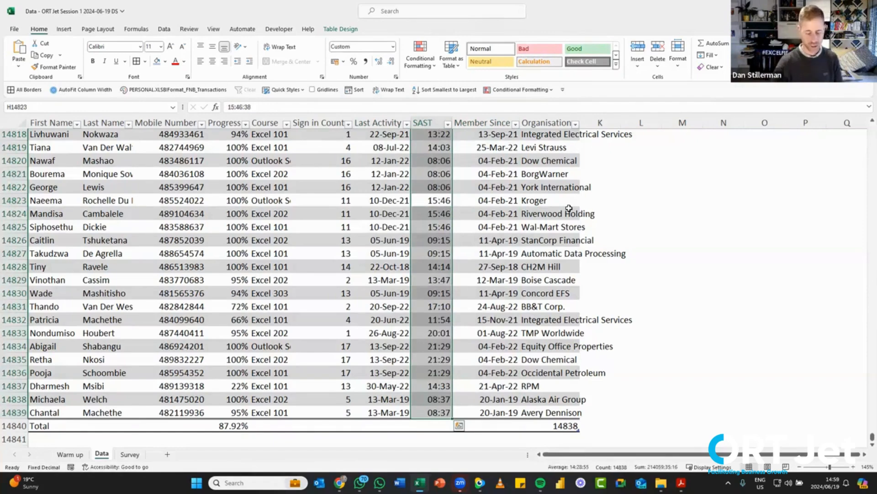
# Step: Switch to the Excel Academy keyboard shortcuts PDF and review the Format Cells shortcuts on page 1
pyautogui.hotkey('alt', 'Tab')
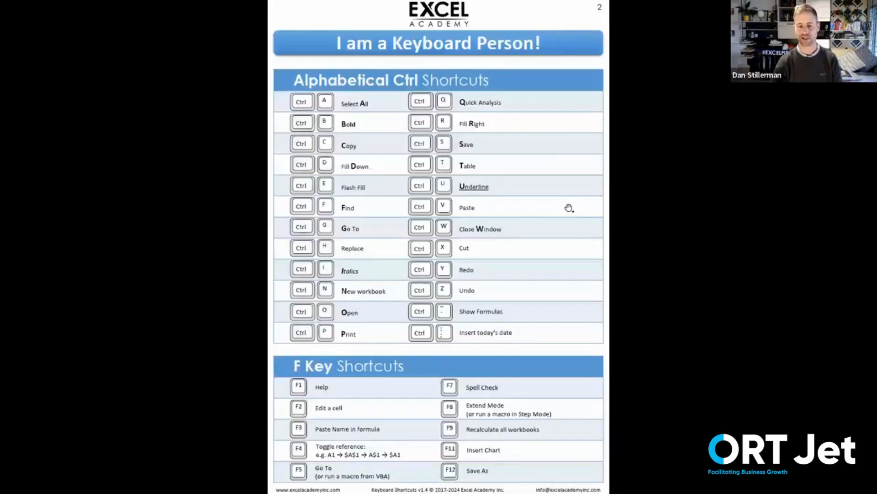
pyautogui.scroll(1, 569, 208)
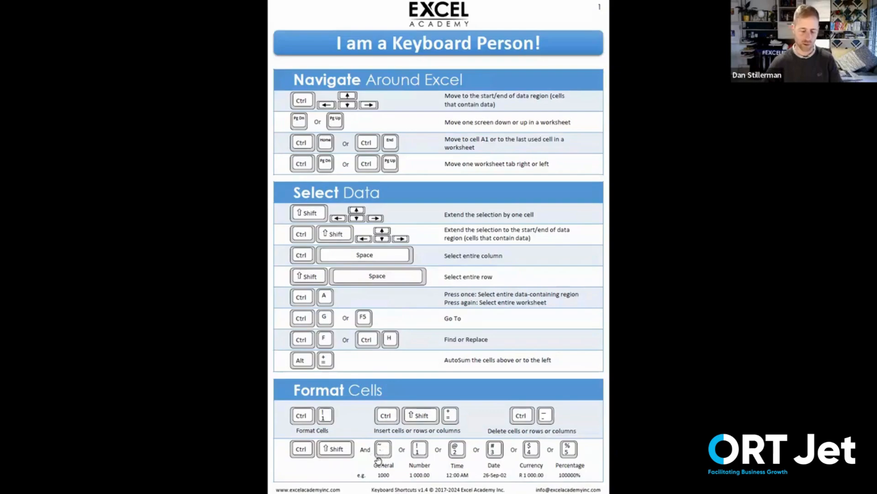
# Step: Return to the Data workbook in Excel, select a Sign in Count cell, and save the workbook
pyautogui.hotkey('alt', 'Tab')
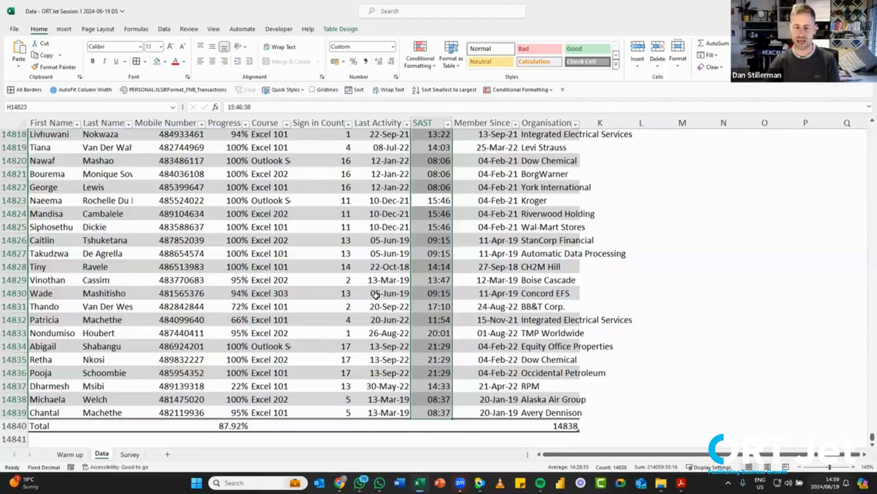
pyautogui.click(345, 205)
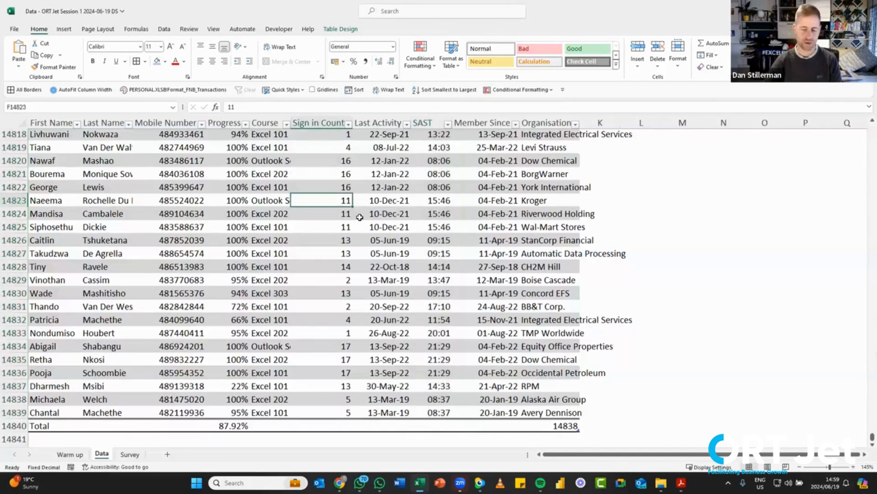
pyautogui.hotkey('ctrl', 's')
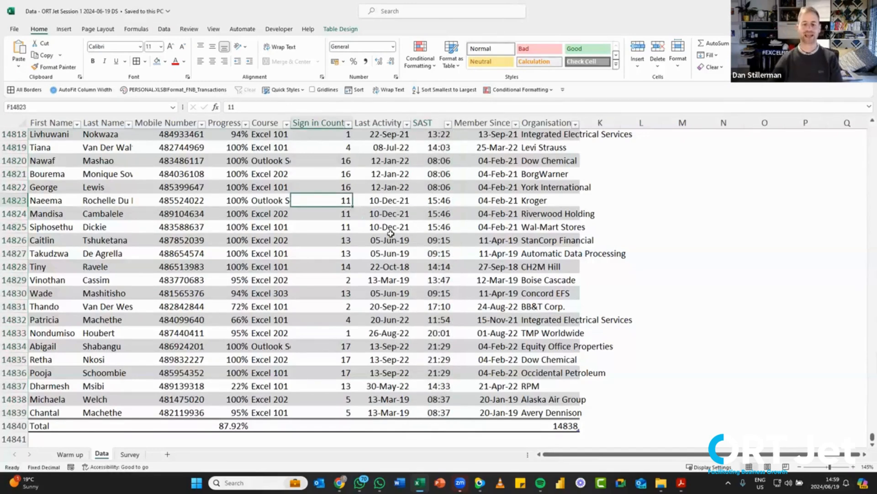